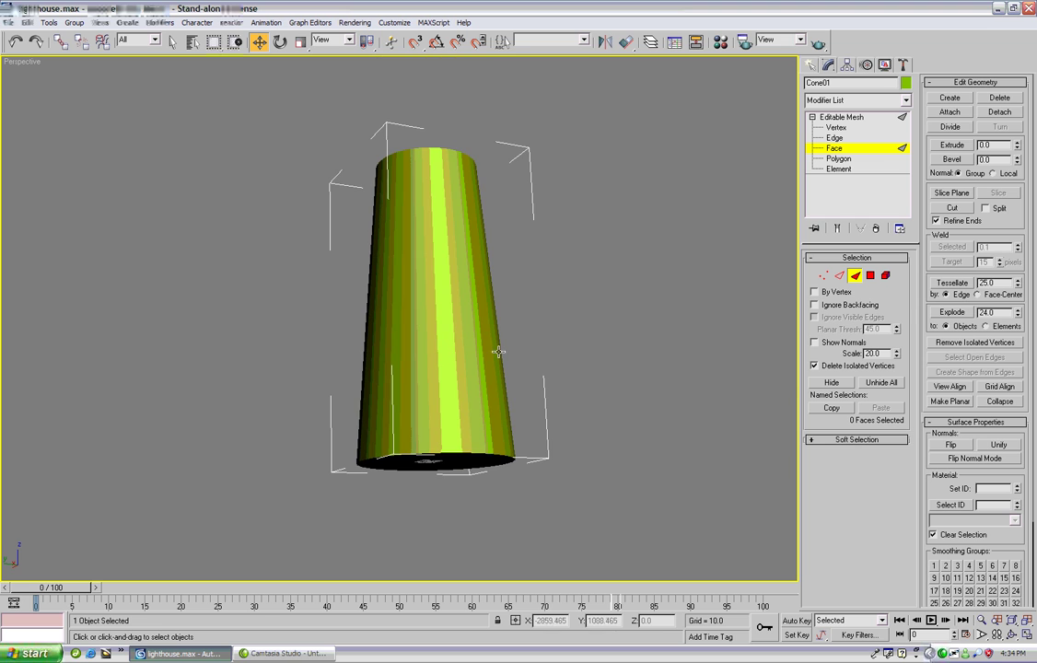
# Examine the lighthouse tower from the side and from above, looking into its open top and spiral staircase
pyautogui.moveTo(597, 369); pyautogui.dragTo(591, 338, button='middle')
pyautogui.scroll(3, 650, 416)
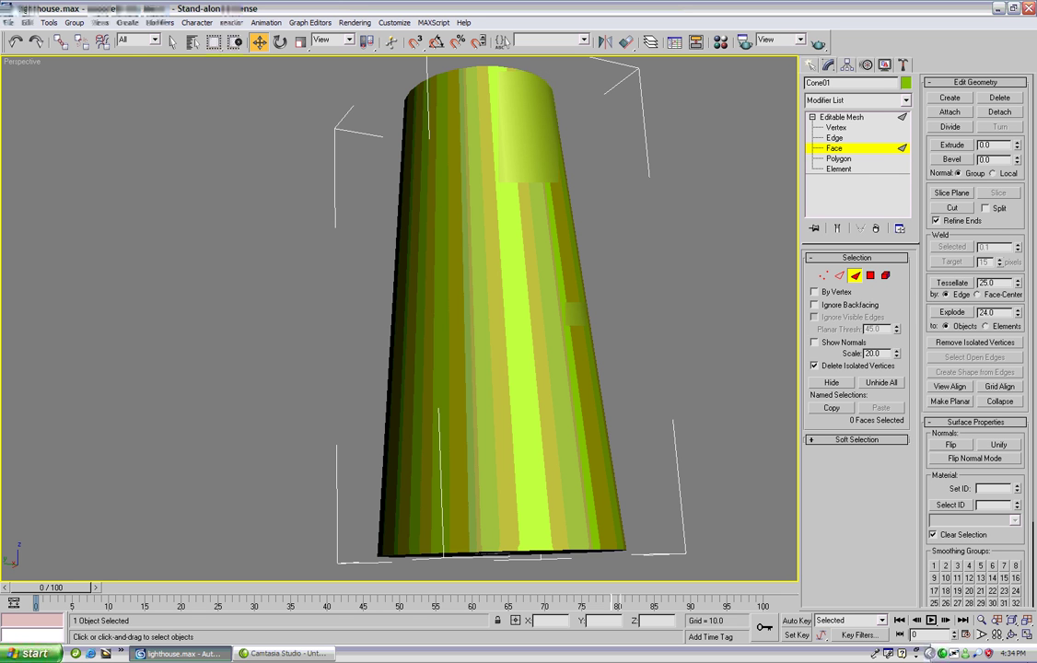
pyautogui.keyDown('alt'); pyautogui.moveTo(590, 338); pyautogui.dragTo(498, 338, button='middle'); pyautogui.keyUp('alt')
pyautogui.moveTo(497, 338); pyautogui.dragTo(468, 344)
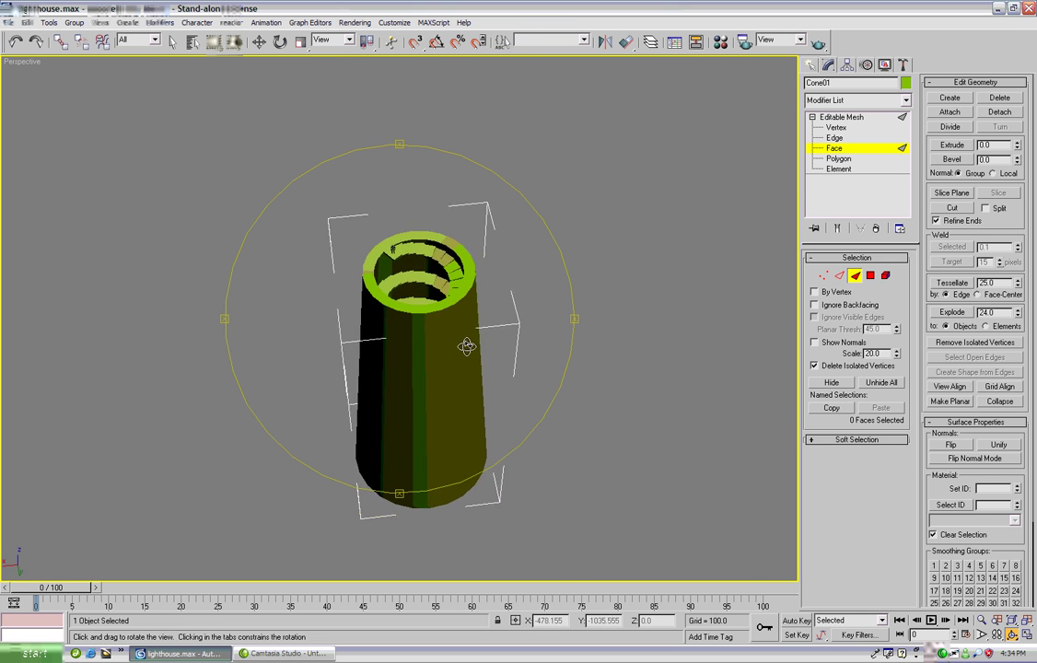
pyautogui.scroll(5, 468, 344)
pyautogui.scroll(4, 401, 348)
pyautogui.moveTo(482, 278); pyautogui.dragTo(433, 370)
pyautogui.scroll(4, 435, 354)
pyautogui.scroll(-8, 435, 354)
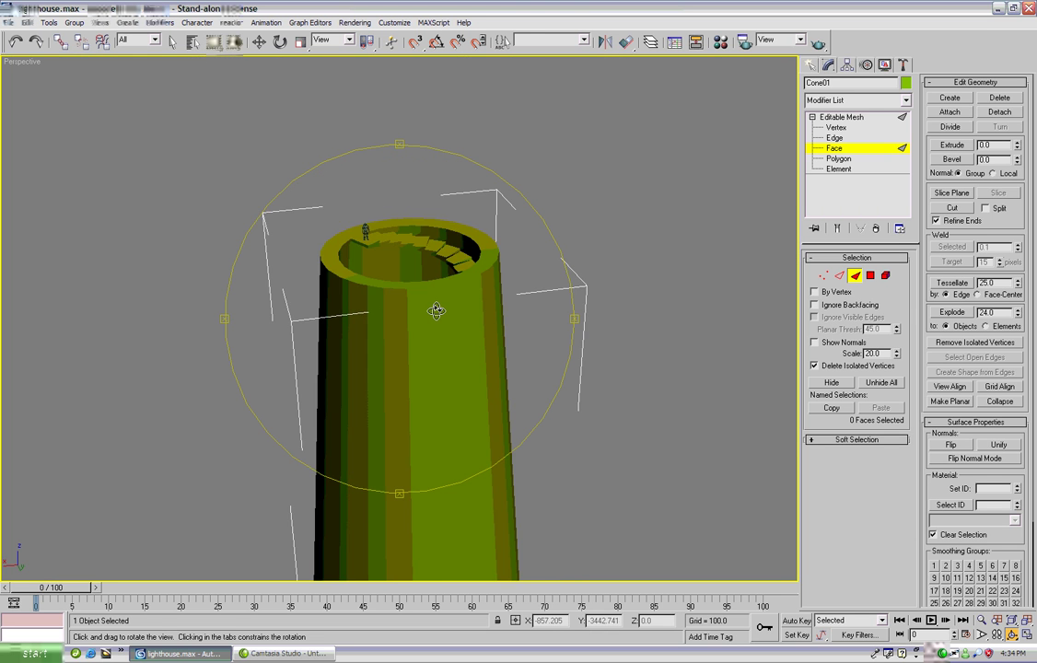
pyautogui.scroll(-4, 434, 329)
pyautogui.scroll(4, 434, 329)
pyautogui.scroll(-4, 435, 329)
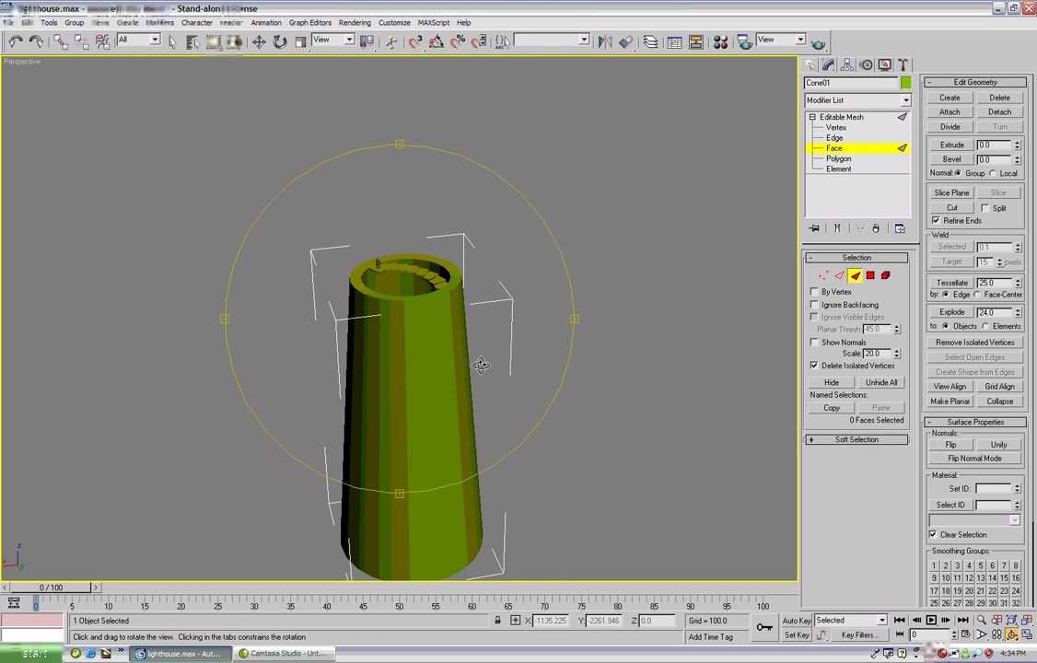
pyautogui.scroll(-2, 482, 314)
pyautogui.rightClick(573, 252)
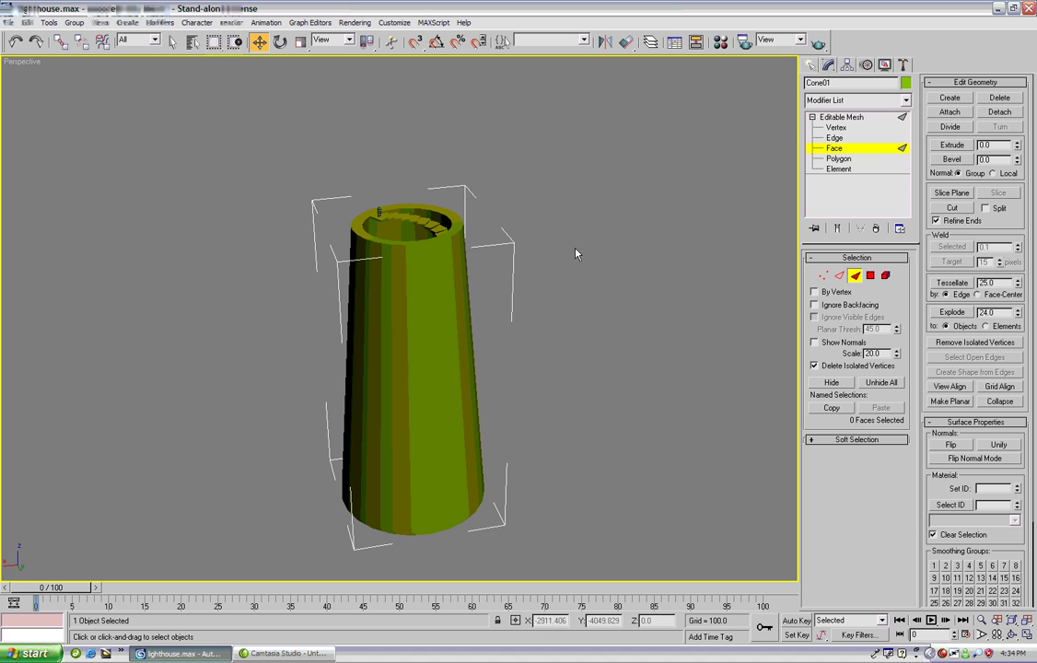
# Switch the tower mesh to vertex level and select all of its vertices
pyautogui.click(836, 127)
pyautogui.scroll(5, 480, 307)
pyautogui.scroll(-2, 480, 307)
pyautogui.moveTo(477, 306)
pyautogui.mouseDown(button='middle')
pyautogui.moveTo(451, 435)
pyautogui.moveTo(384, 473)
pyautogui.moveTo(391, 541)
pyautogui.moveTo(469, 380)
pyautogui.moveTo(463, 451)
pyautogui.moveTo(456, 324)
pyautogui.moveTo(466, 302)
pyautogui.mouseUp(button='middle')
pyautogui.scroll(4, 391, 542)
pyautogui.scroll(-3, 461, 426)
pyautogui.scroll(-5, 467, 449)
pyautogui.scroll(-4, 488, 387)
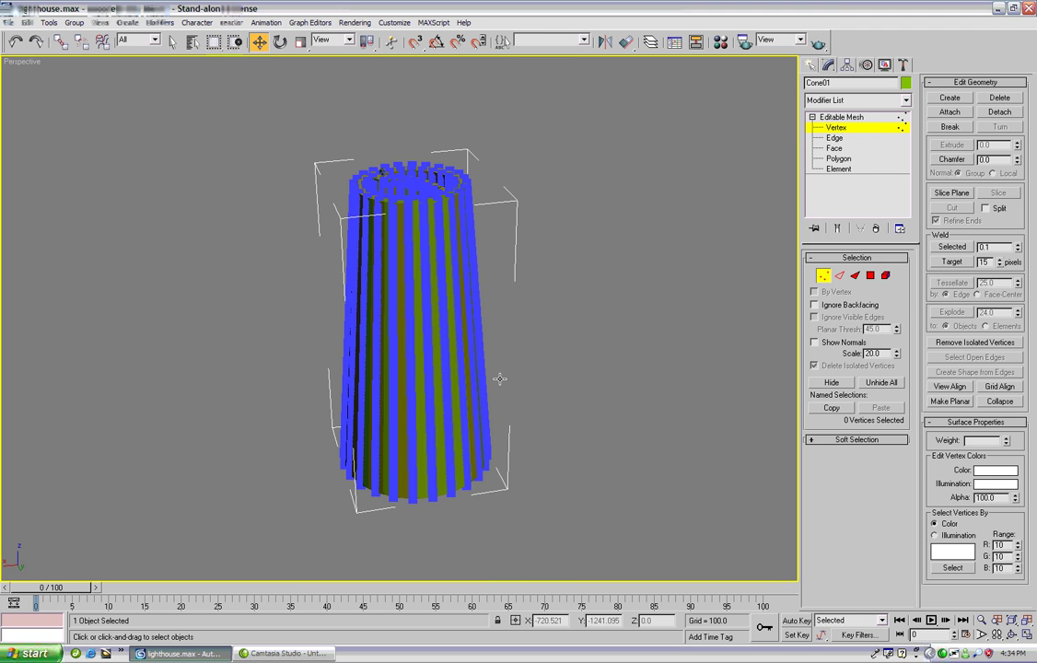
pyautogui.moveTo(489, 333); pyautogui.dragTo(513, 346, button='middle')
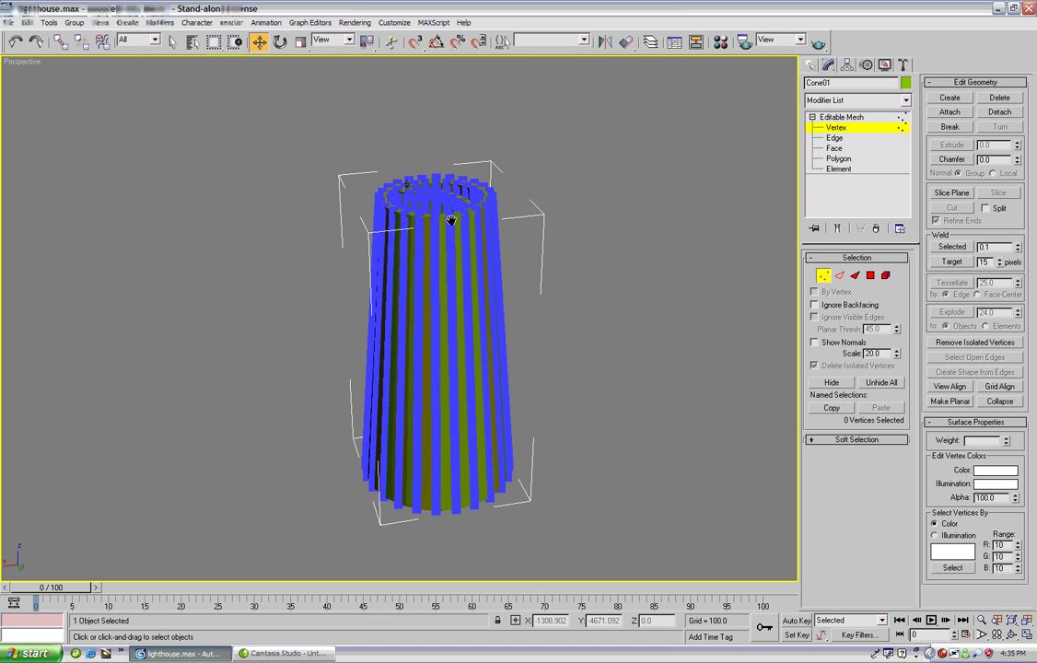
pyautogui.moveTo(453, 217); pyautogui.dragTo(390, 187, button='middle')
pyautogui.hotkey('ctrl', 'a')
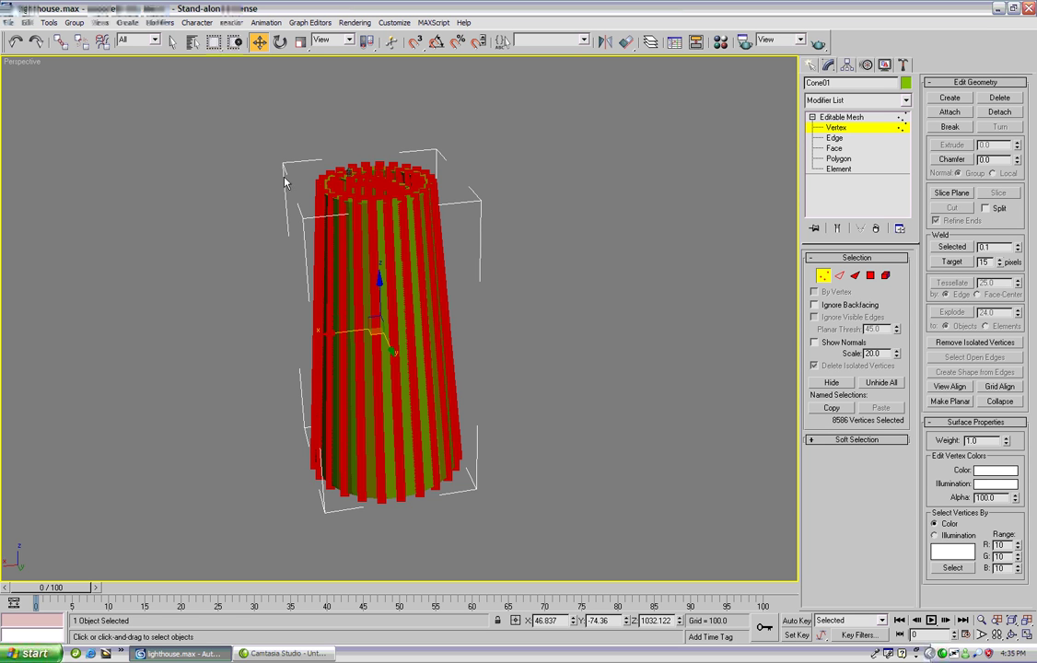
pyautogui.scroll(3, 344, 206)
pyautogui.scroll(-3, 763, 188)
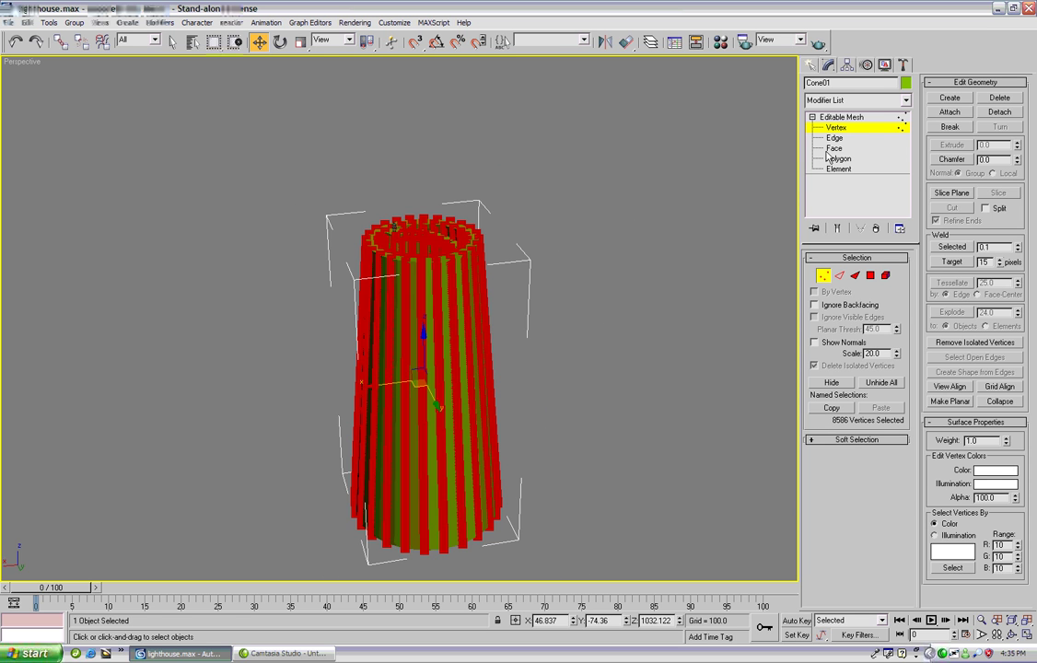
# Try selecting all of the tower's faces at face level and clear that selection again
pyautogui.click(833, 148)
pyautogui.moveTo(515, 319); pyautogui.dragTo(493, 199, button='middle')
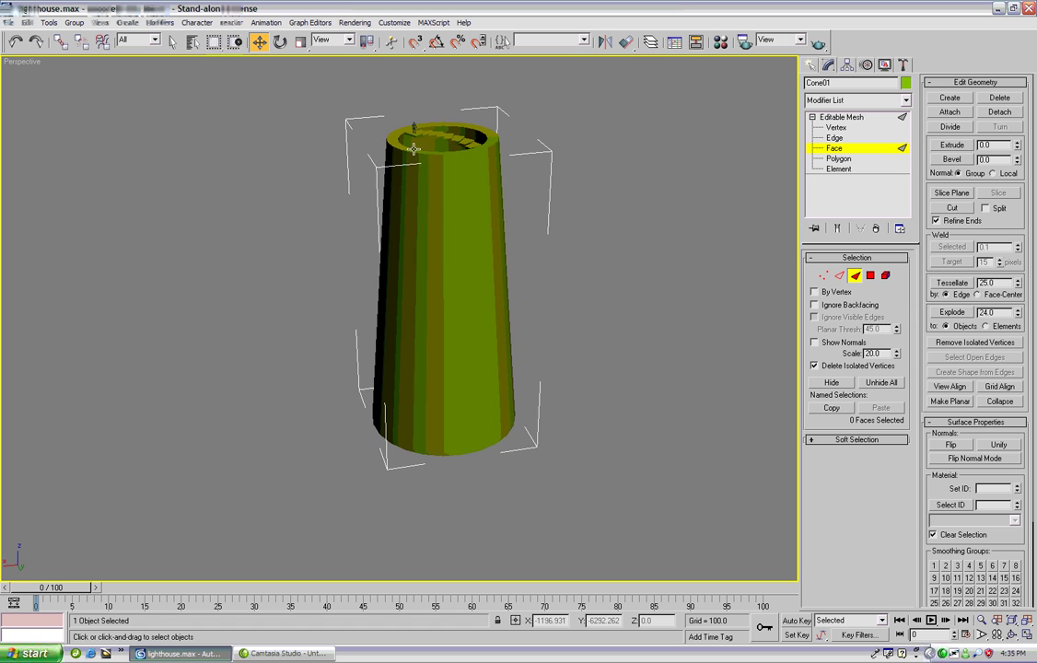
pyautogui.moveTo(657, 534); pyautogui.dragTo(663, 524)
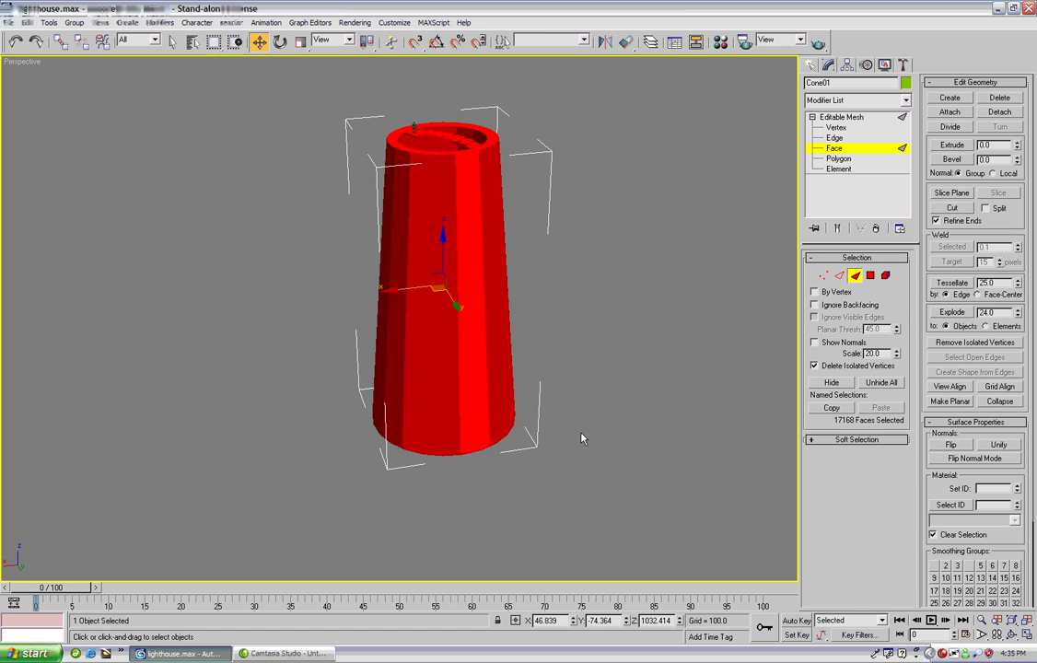
pyautogui.scroll(4, 581, 488)
pyautogui.scroll(5, 543, 426)
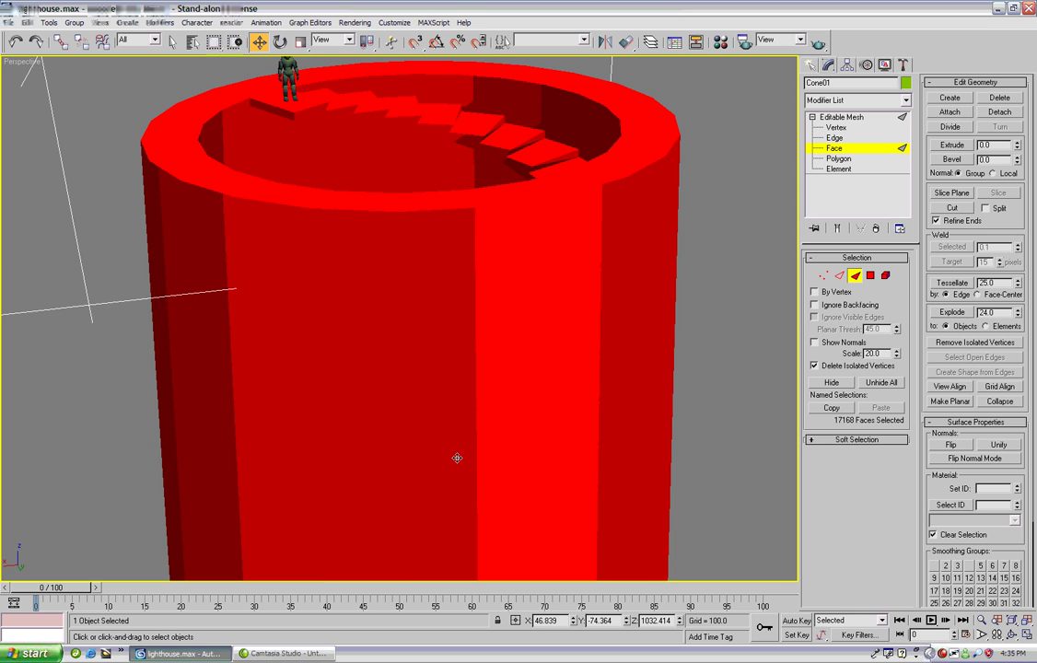
pyautogui.moveTo(476, 344); pyautogui.dragTo(476, 429, button='middle')
pyautogui.scroll(-6, 479, 415)
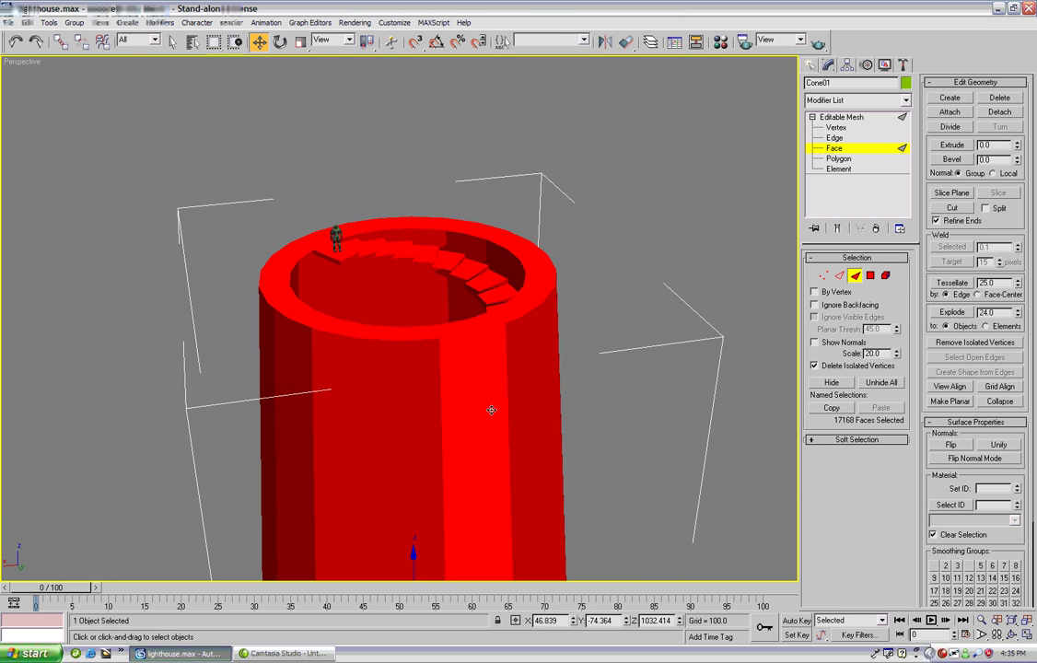
pyautogui.scroll(-3, 529, 347)
pyautogui.scroll(4, 530, 364)
pyautogui.scroll(-3, 586, 360)
pyautogui.moveTo(532, 377); pyautogui.dragTo(495, 367, button='middle')
pyautogui.click(597, 340)
# Inspect the tower's open top, wall thickness and inner staircase from different angles
pyautogui.click(1010, 634)
pyautogui.moveTo(430, 352); pyautogui.dragTo(479, 396)
pyautogui.scroll(5, 479, 396)
pyautogui.moveTo(479, 396); pyautogui.dragTo(384, 333, button='middle')
pyautogui.moveTo(384, 332); pyautogui.dragTo(436, 328)
pyautogui.scroll(-5, 455, 369)
pyautogui.moveTo(435, 328); pyautogui.dragTo(464, 349, button='middle')
pyautogui.moveTo(464, 349); pyautogui.dragTo(542, 332)
pyautogui.rightClick(542, 332)
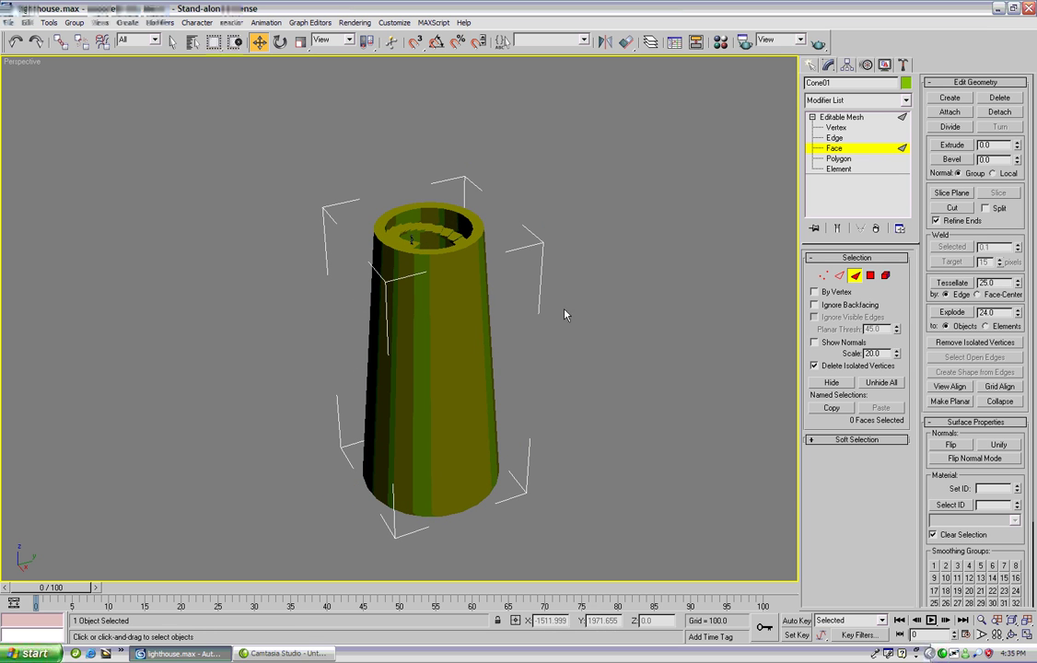
# Return to vertex level with all of the tower's vertices selected
pyautogui.click(838, 131)
pyautogui.moveTo(278, 252); pyautogui.dragTo(306, 222, button='middle')
pyautogui.moveTo(460, 223); pyautogui.dragTo(455, 230, button='middle')
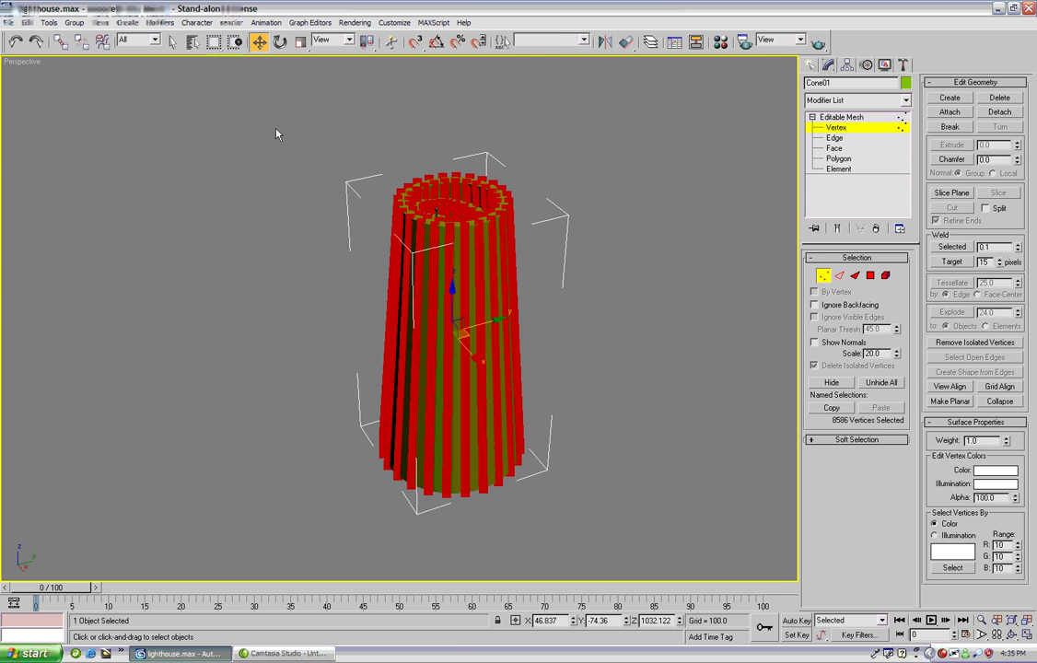
pyautogui.moveTo(599, 535); pyautogui.dragTo(625, 551)
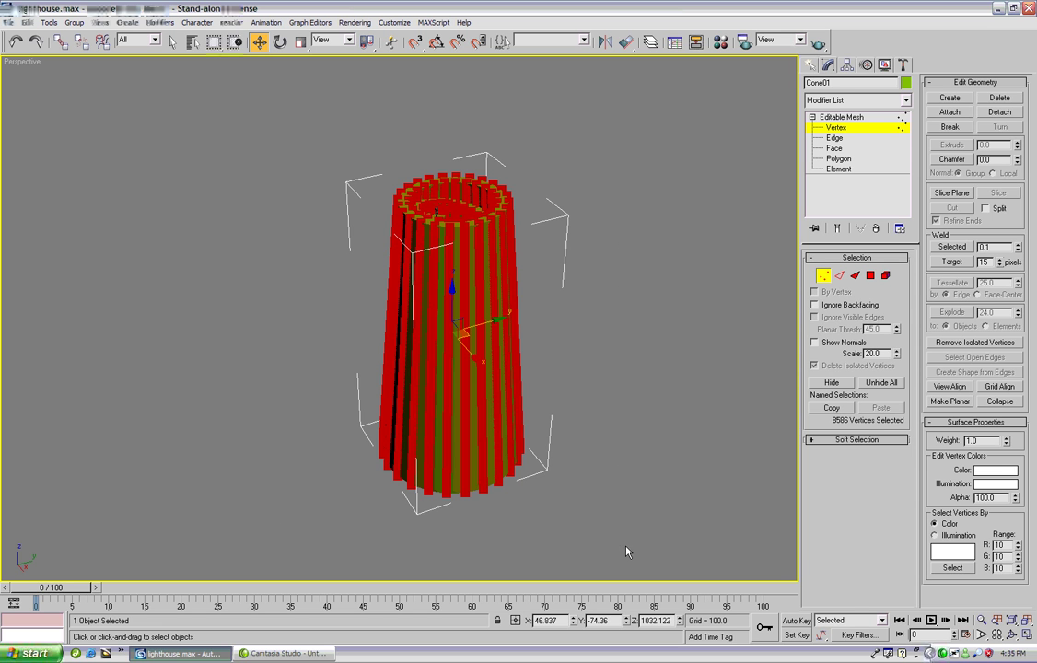
# Looking straight down the tower, remove the first four outer-wall vertex columns from the selection
pyautogui.click(1011, 636)
pyautogui.moveTo(378, 229); pyautogui.dragTo(356, 295)
pyautogui.scroll(8, 355, 295)
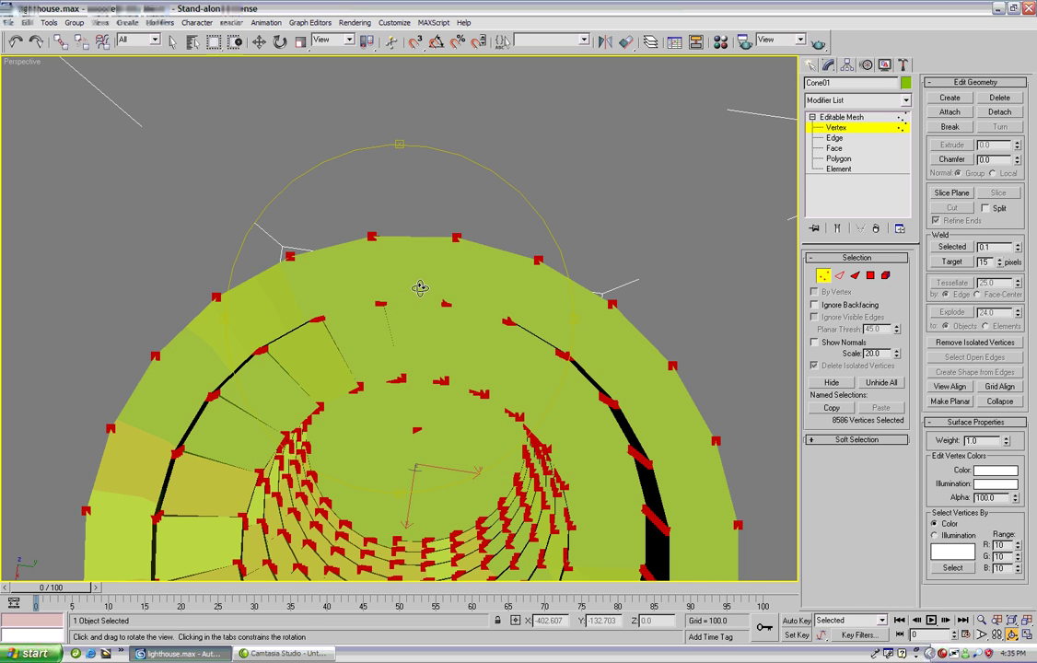
pyautogui.moveTo(419, 288); pyautogui.dragTo(408, 316)
pyautogui.rightClick(440, 253)
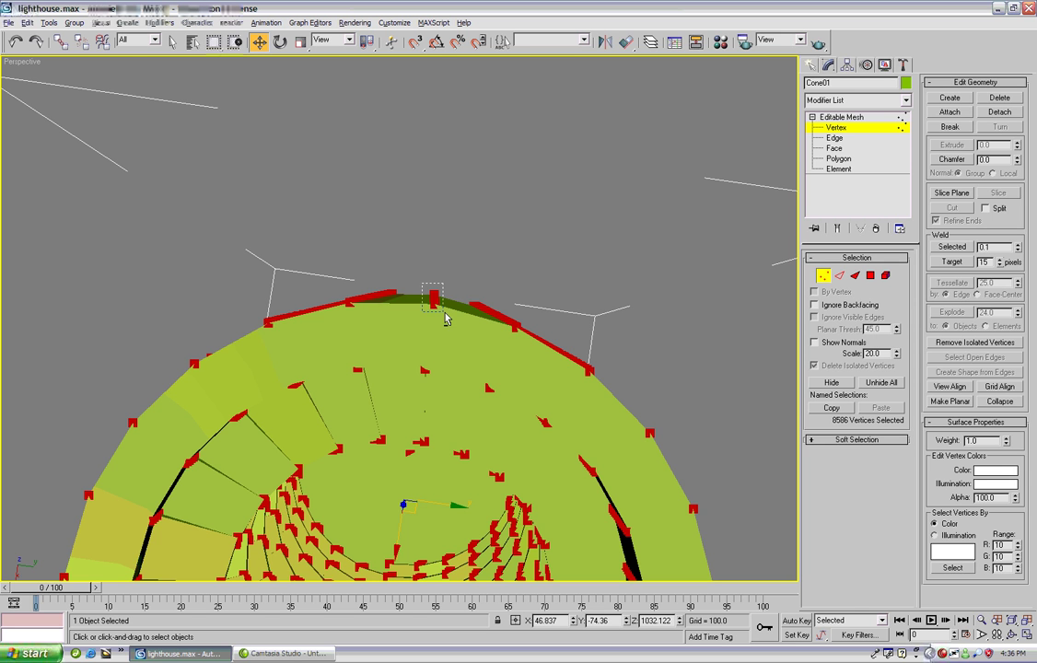
pyautogui.moveTo(469, 297); pyautogui.dragTo(412, 297, button='middle')
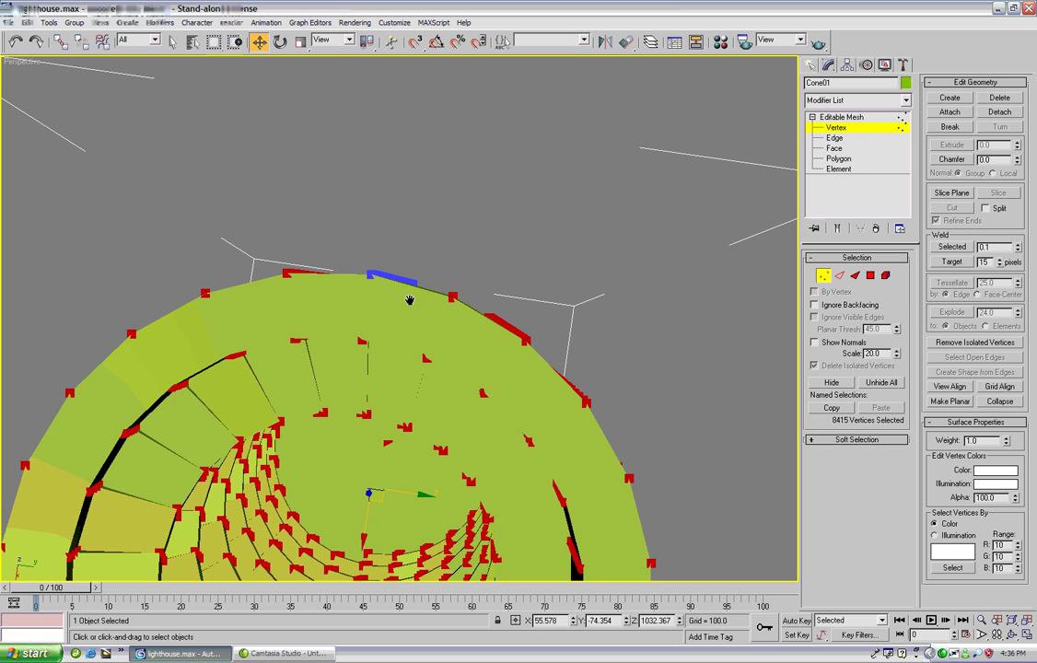
pyautogui.keyDown('alt'); pyautogui.moveTo(465, 316); pyautogui.dragTo(415, 274); pyautogui.keyUp('alt')
pyautogui.keyDown('alt'); pyautogui.moveTo(455, 325); pyautogui.dragTo(435, 319, button='middle'); pyautogui.keyUp('alt')
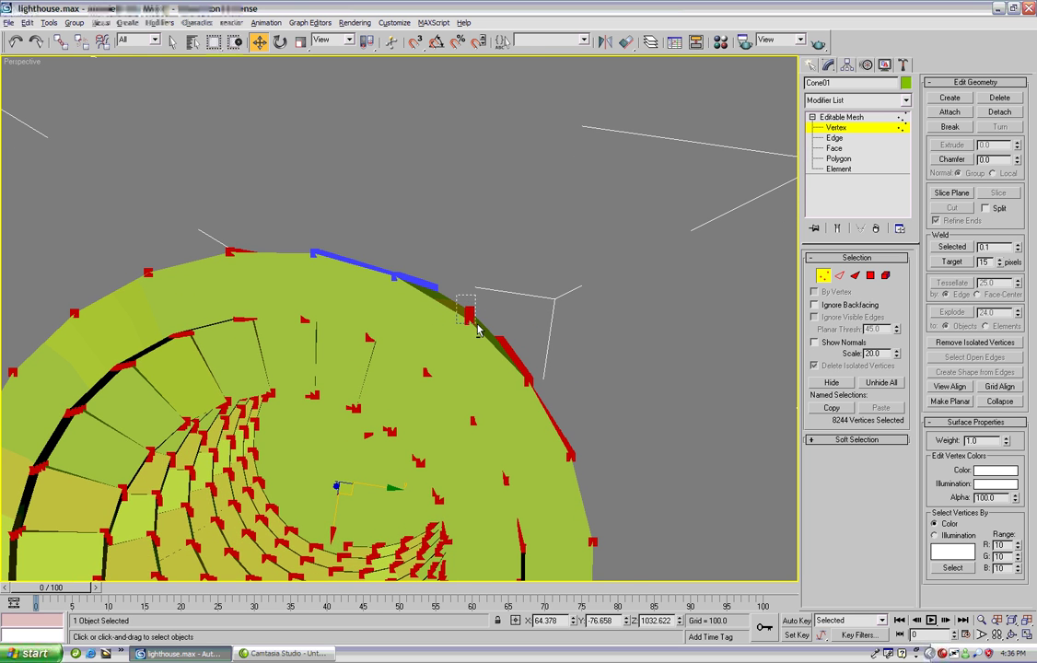
pyautogui.keyDown('alt'); pyautogui.moveTo(482, 337); pyautogui.dragTo(481, 338); pyautogui.keyUp('alt')
pyautogui.keyDown('alt'); pyautogui.moveTo(481, 337); pyautogui.dragTo(443, 308, button='middle'); pyautogui.keyUp('alt')
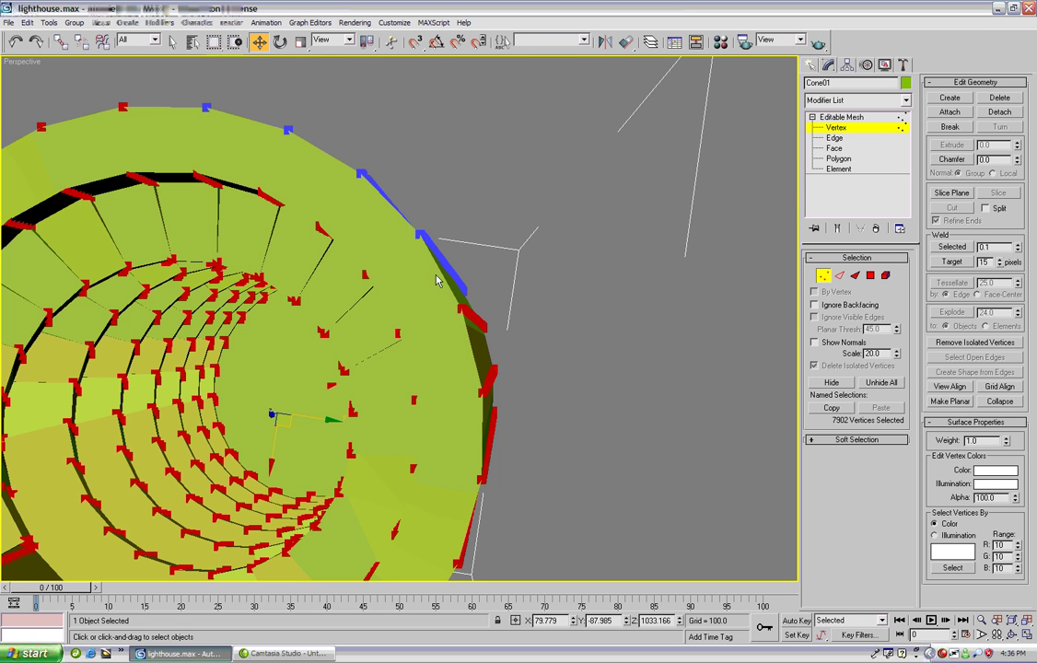
# Deselect the next two outer-wall vertex columns, continuing clockwise around the rim
pyautogui.moveTo(424, 269); pyautogui.dragTo(429, 298, button='middle')
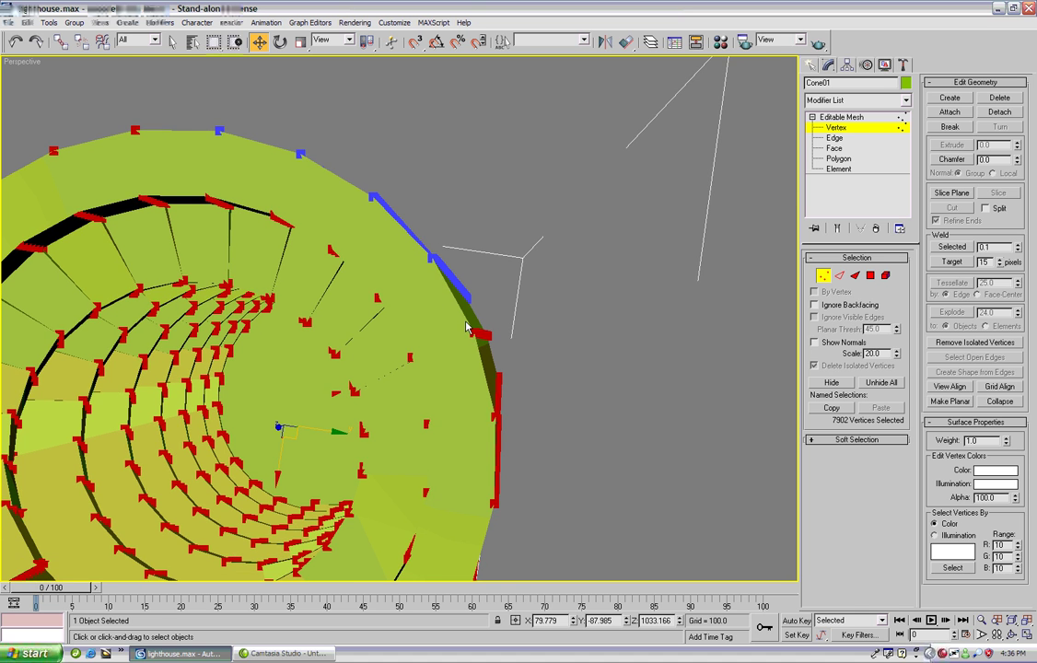
pyautogui.moveTo(455, 335); pyautogui.dragTo(467, 333, button='middle')
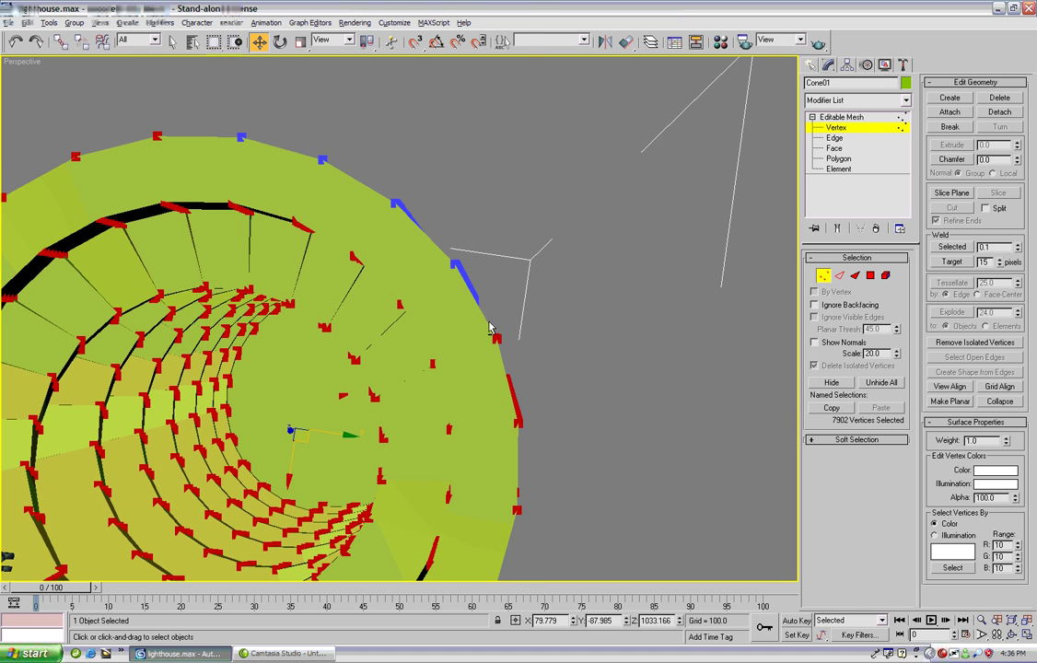
pyautogui.keyDown('alt'); pyautogui.moveTo(509, 355); pyautogui.dragTo(512, 360); pyautogui.keyUp('alt')
pyautogui.moveTo(512, 387); pyautogui.dragTo(491, 323, button='middle')
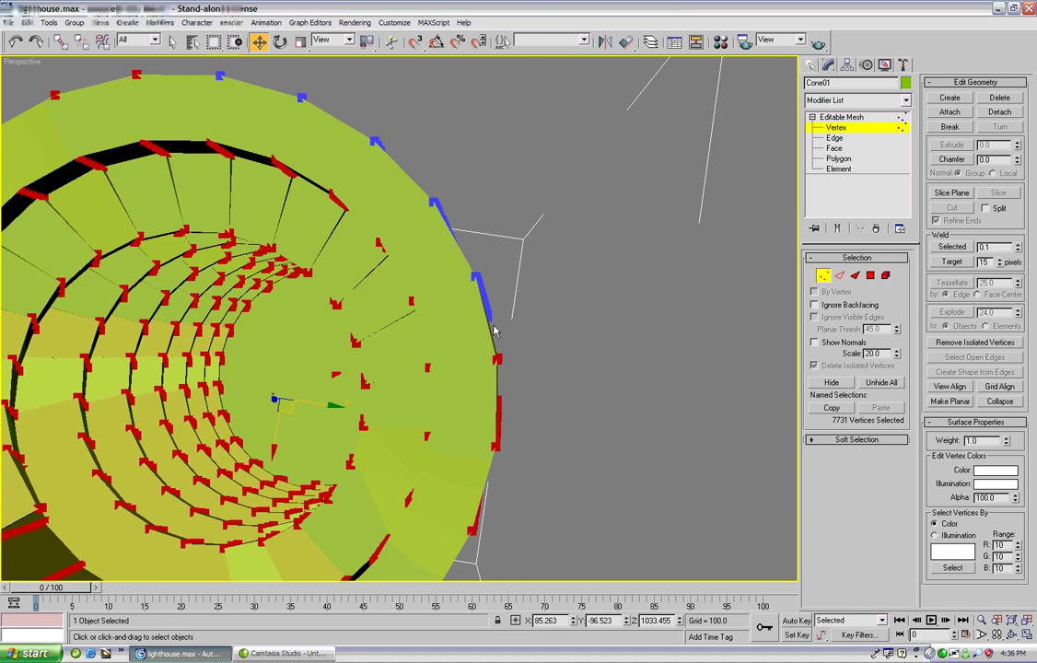
pyautogui.moveTo(495, 387)
pyautogui.keyDown('alt'); pyautogui.mouseDown(button='middle')
pyautogui.moveTo(468, 352)
pyautogui.moveTo(479, 374)
pyautogui.mouseUp(button='middle'); pyautogui.keyUp('alt')
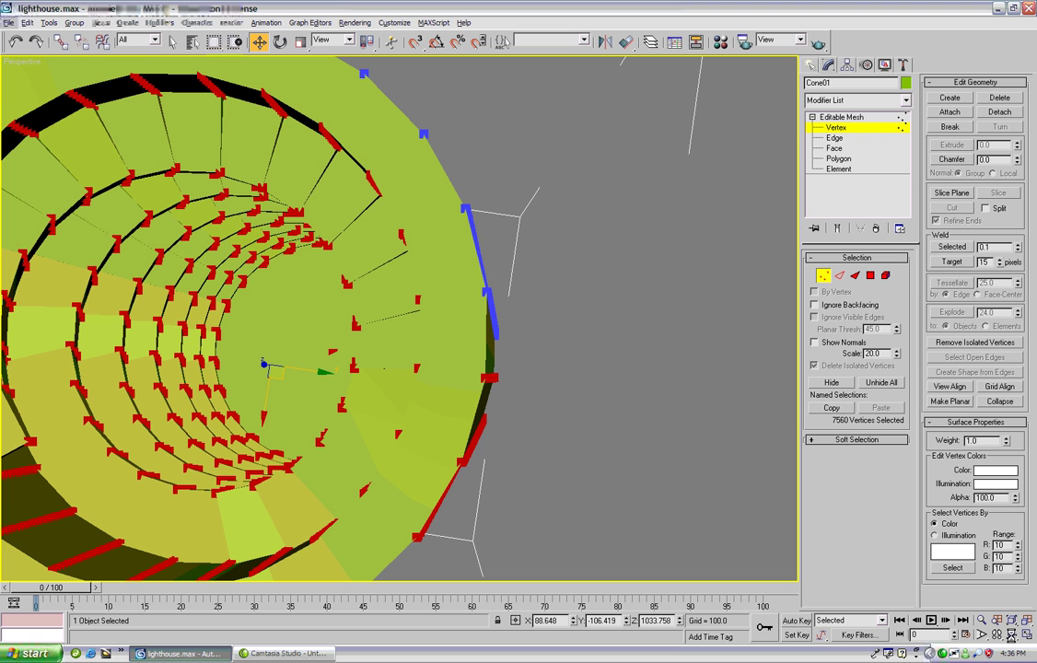
pyautogui.rightClick(455, 343)
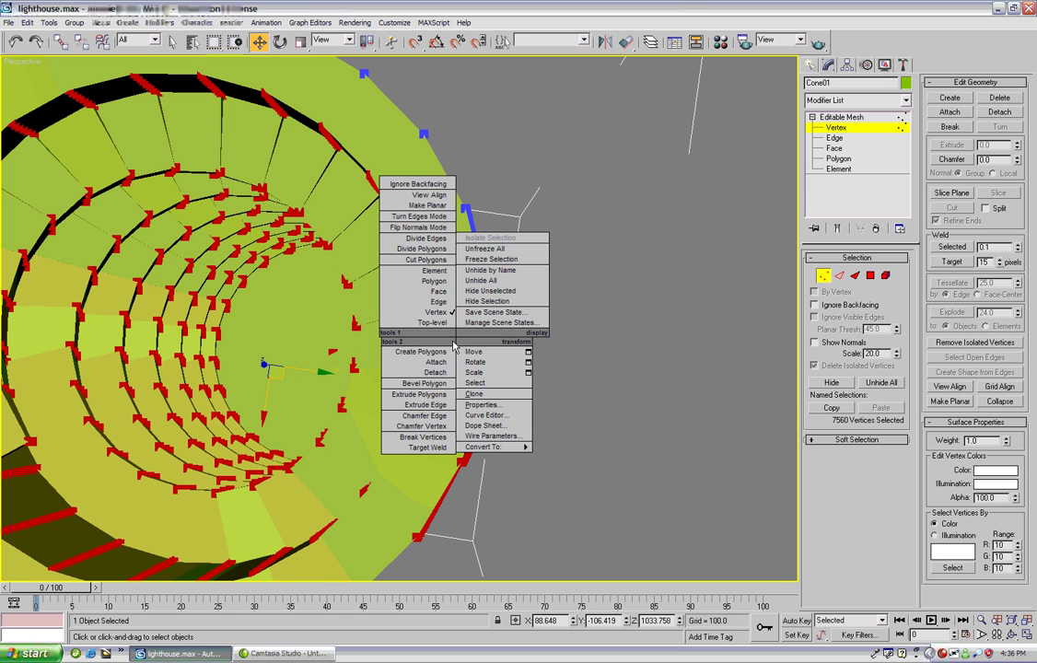
pyautogui.click(352, 316)
pyautogui.moveTo(367, 317)
pyautogui.mouseDown(button='middle')
pyautogui.moveTo(397, 336)
pyautogui.moveTo(374, 318)
pyautogui.mouseUp(button='middle')
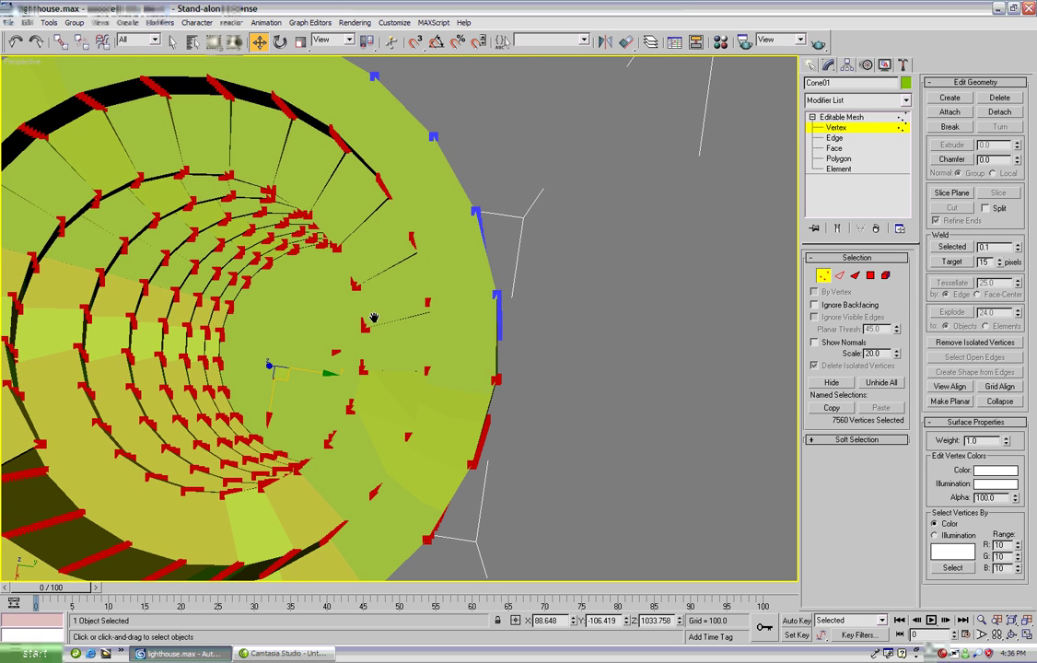
# Deselect six more outer-wall vertex columns, following the rim around to its lower side
pyautogui.moveTo(485, 424); pyautogui.dragTo(486, 384, button='middle')
pyautogui.keyDown('alt'); pyautogui.moveTo(505, 406); pyautogui.dragTo(507, 408); pyautogui.keyUp('alt')
pyautogui.moveTo(442, 429); pyautogui.dragTo(461, 409, button='middle')
pyautogui.keyDown('alt'); pyautogui.moveTo(484, 446); pyautogui.dragTo(484, 447); pyautogui.keyUp('alt')
pyautogui.moveTo(432, 435); pyautogui.dragTo(466, 413, button='middle')
pyautogui.moveTo(413, 438)
pyautogui.mouseDown(button='middle')
pyautogui.moveTo(456, 390)
pyautogui.moveTo(455, 412)
pyautogui.moveTo(431, 438)
pyautogui.mouseUp(button='middle')
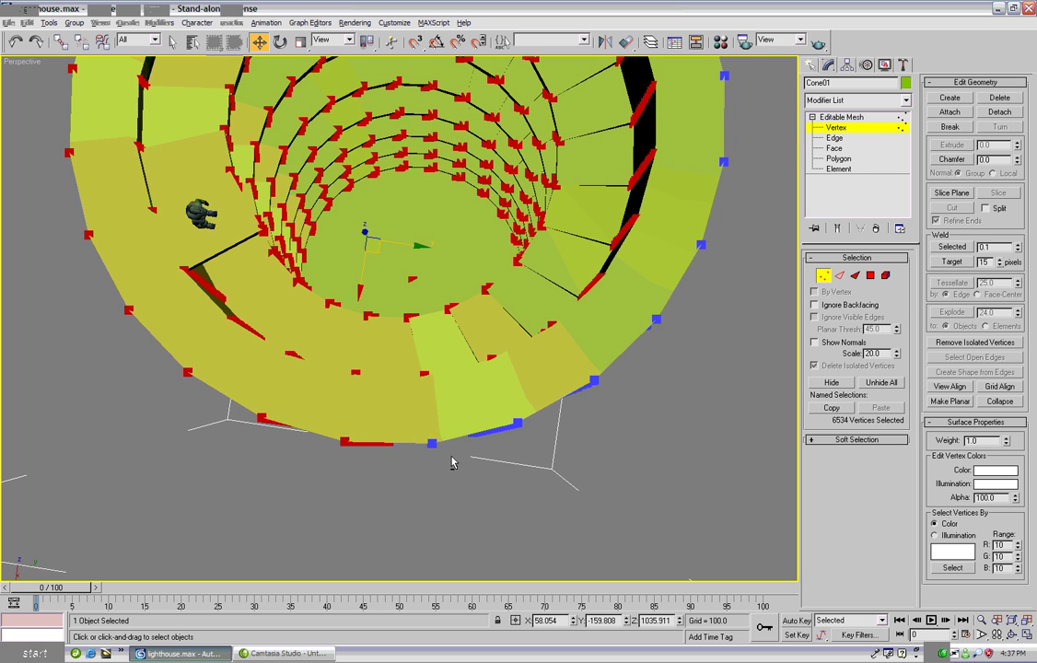
# Deselect the remaining outer-wall vertex columns around the rim and hide the inner vertices that are still selected
pyautogui.moveTo(367, 423); pyautogui.dragTo(401, 423, button='middle')
pyautogui.moveTo(428, 463)
pyautogui.mouseDown(button='middle')
pyautogui.moveTo(419, 400)
pyautogui.moveTo(500, 388)
pyautogui.moveTo(486, 421)
pyautogui.moveTo(433, 440)
pyautogui.mouseUp(button='middle')
pyautogui.keyDown('alt'); pyautogui.moveTo(375, 422); pyautogui.dragTo(404, 450); pyautogui.keyUp('alt')
pyautogui.moveTo(340, 367); pyautogui.dragTo(366, 387, button='middle')
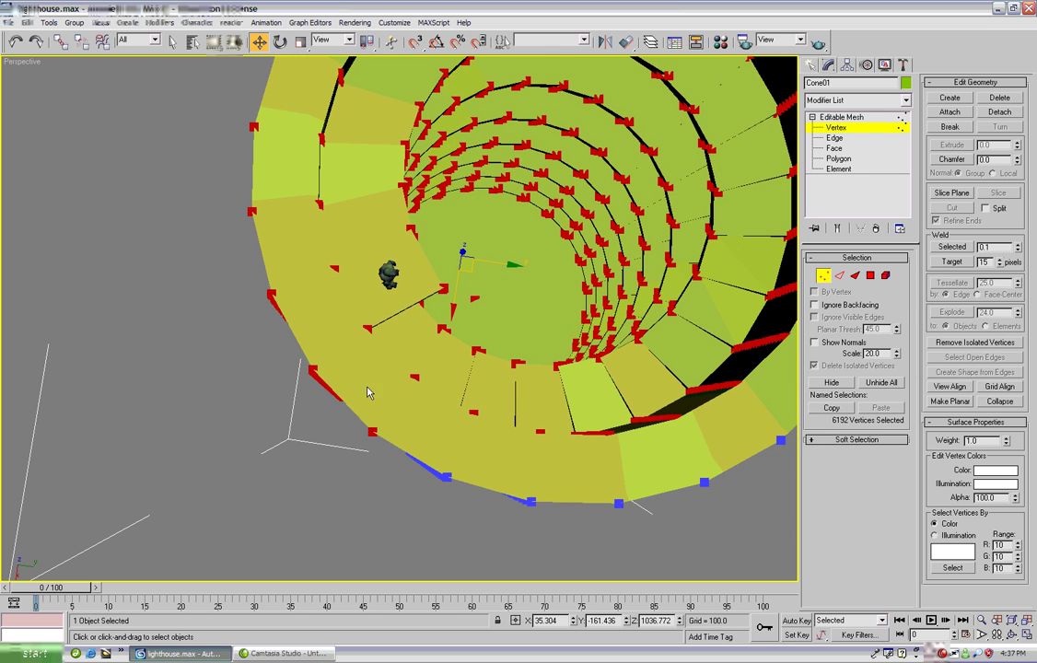
pyautogui.moveTo(376, 435); pyautogui.dragTo(345, 391, button='middle')
pyautogui.keyDown('alt'); pyautogui.moveTo(333, 320); pyautogui.dragTo(356, 312, button='middle'); pyautogui.keyUp('alt')
pyautogui.moveTo(333, 300); pyautogui.dragTo(365, 332)
pyautogui.keyDown('alt'); pyautogui.moveTo(366, 341); pyautogui.dragTo(649, 192, button='middle'); pyautogui.keyUp('alt')
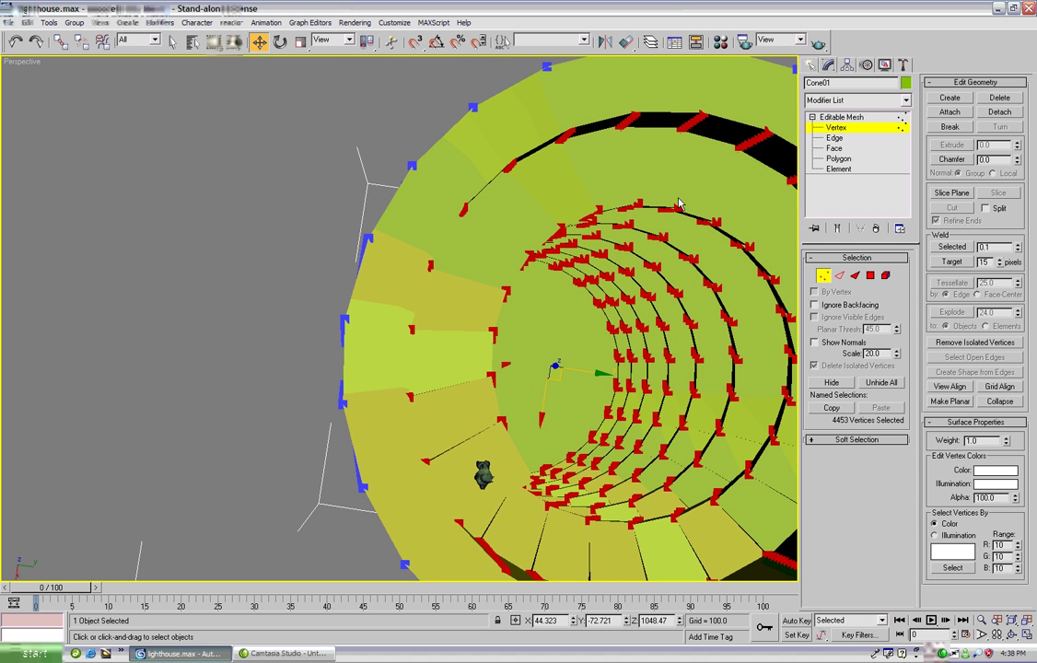
pyautogui.click(832, 383)
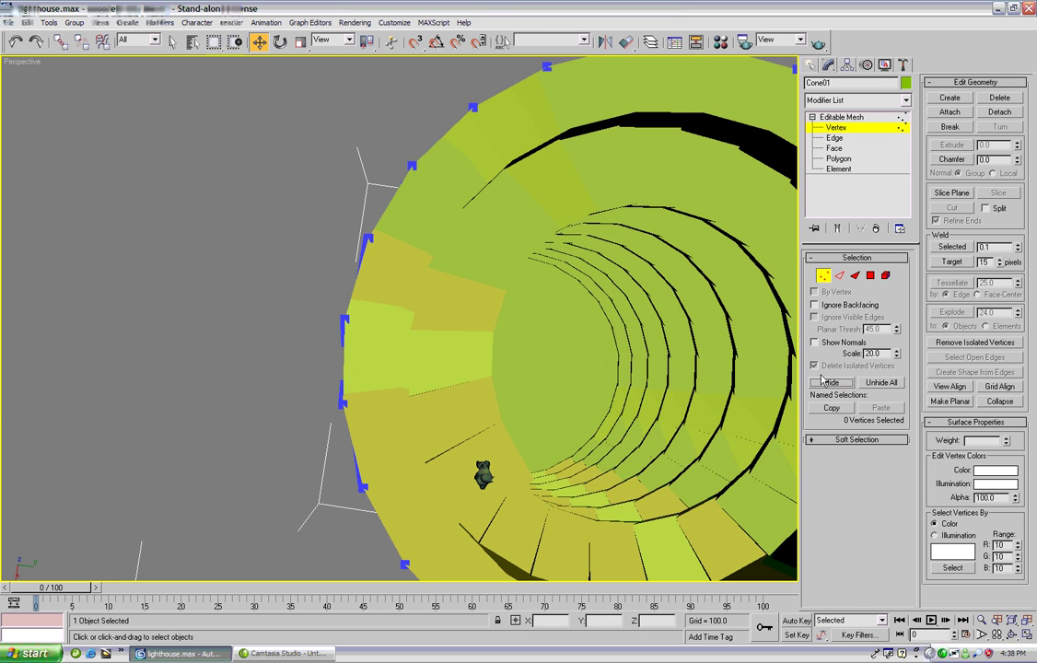
# Box-select over the outer rim and the interior to check for leftover inner vertices, and inspect the outer-wall vertex columns
pyautogui.keyDown('alt'); pyautogui.moveTo(609, 341); pyautogui.dragTo(310, 266, button='middle'); pyautogui.keyUp('alt')
pyautogui.moveTo(83, 241); pyautogui.dragTo(134, 275)
pyautogui.keyDown('alt'); pyautogui.moveTo(183, 303); pyautogui.dragTo(360, 253, button='middle'); pyautogui.keyUp('alt')
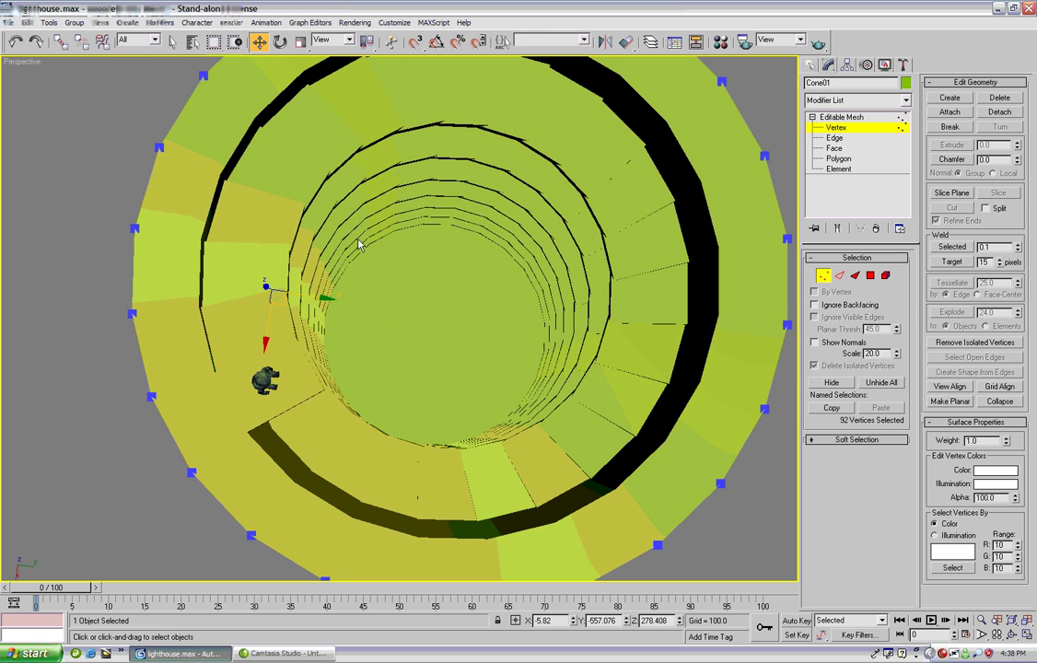
pyautogui.moveTo(480, 309); pyautogui.dragTo(385, 240)
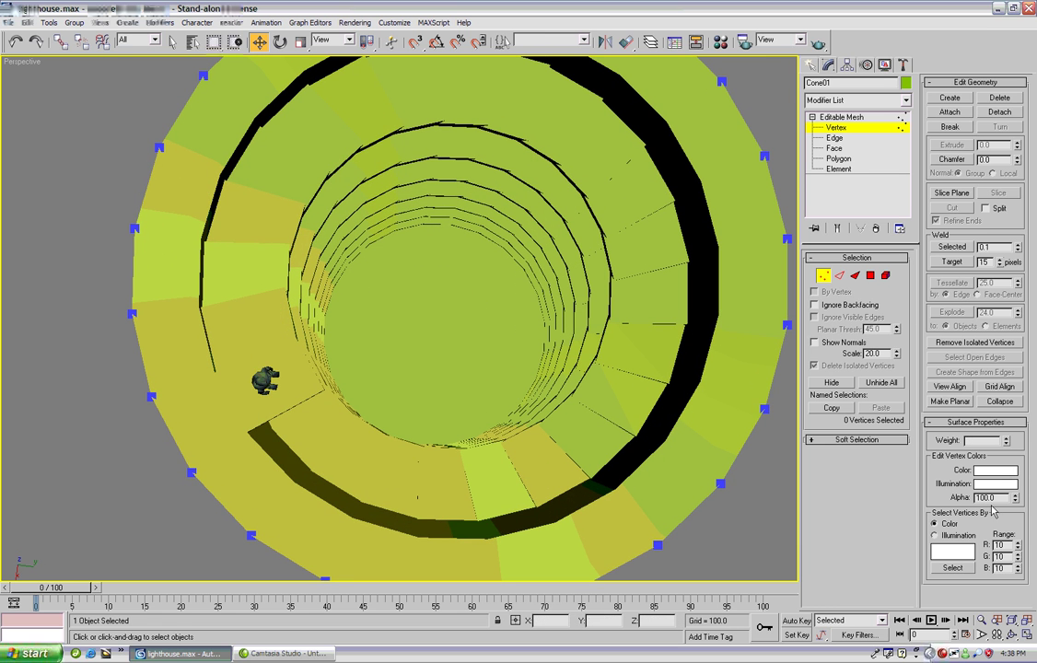
pyautogui.moveTo(204, 341); pyautogui.dragTo(471, 137, button='middle')
pyautogui.scroll(5, 455, 136)
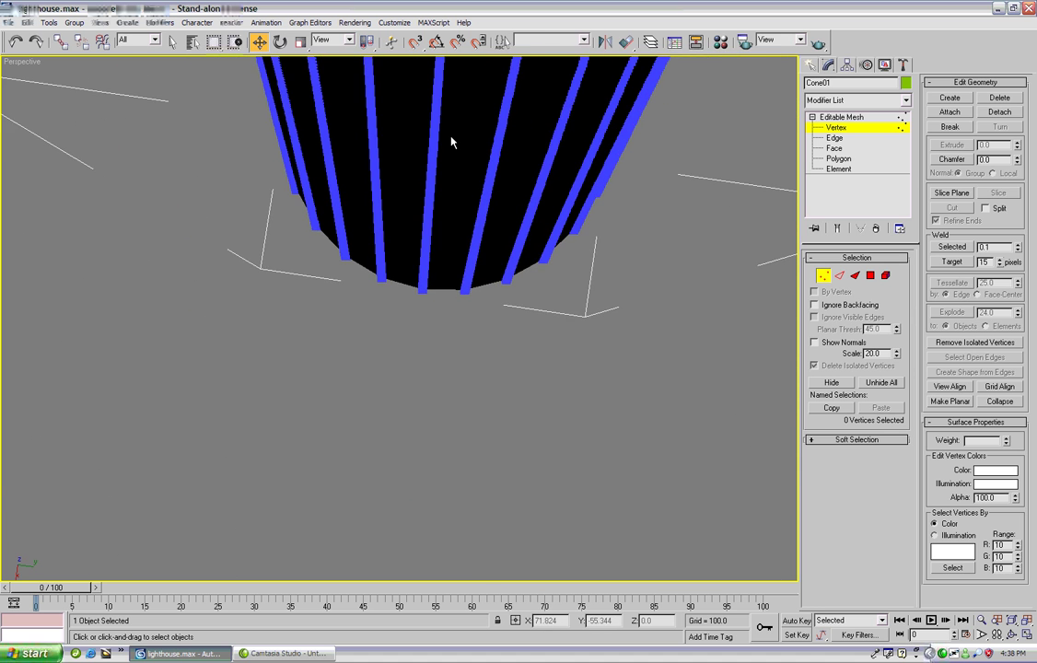
pyautogui.scroll(-8, 433, 255)
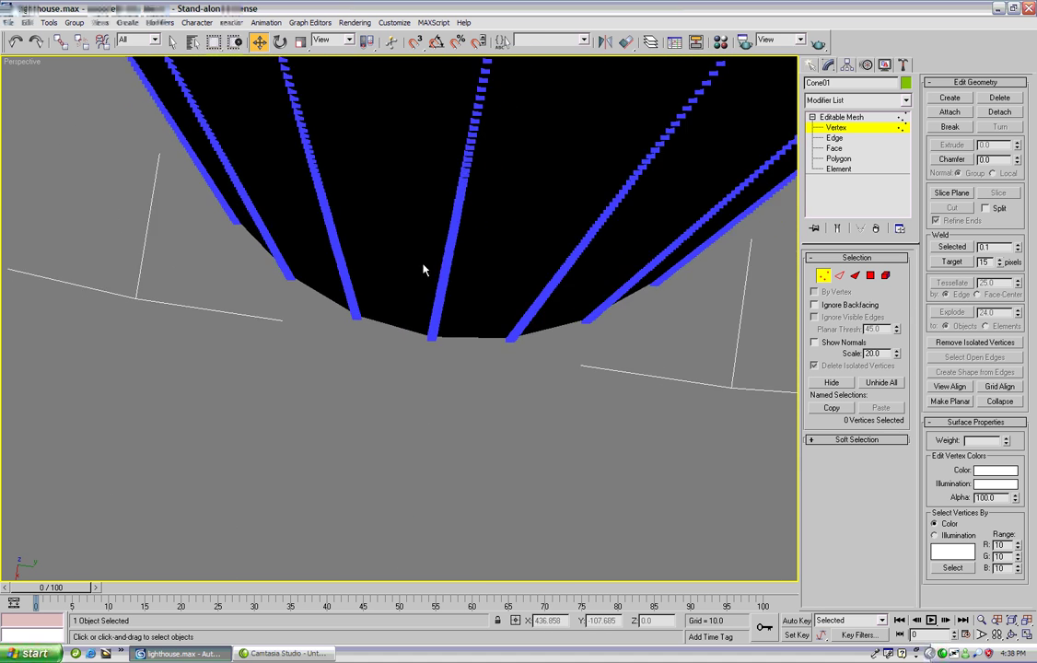
# Select one outer-wall vertex column on the rim's lower side, excluding its top rim vertex and its base vertex
pyautogui.moveTo(428, 307); pyautogui.dragTo(452, 372, button='middle')
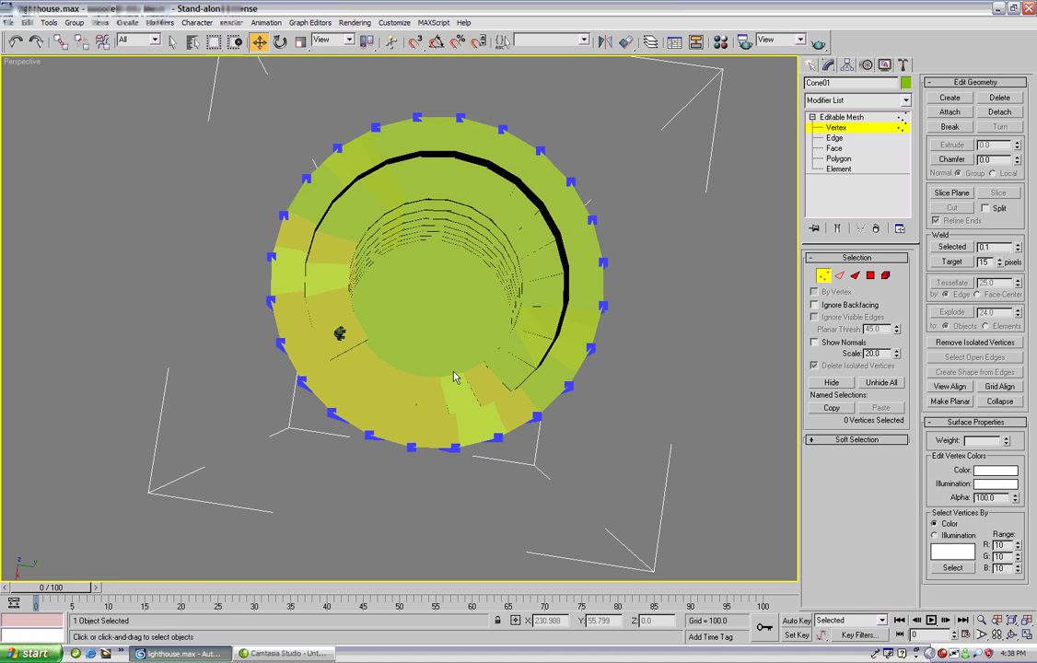
pyautogui.moveTo(403, 441); pyautogui.dragTo(434, 463)
pyautogui.moveTo(435, 455); pyautogui.dragTo(452, 370, button='middle')
pyautogui.scroll(8, 456, 359)
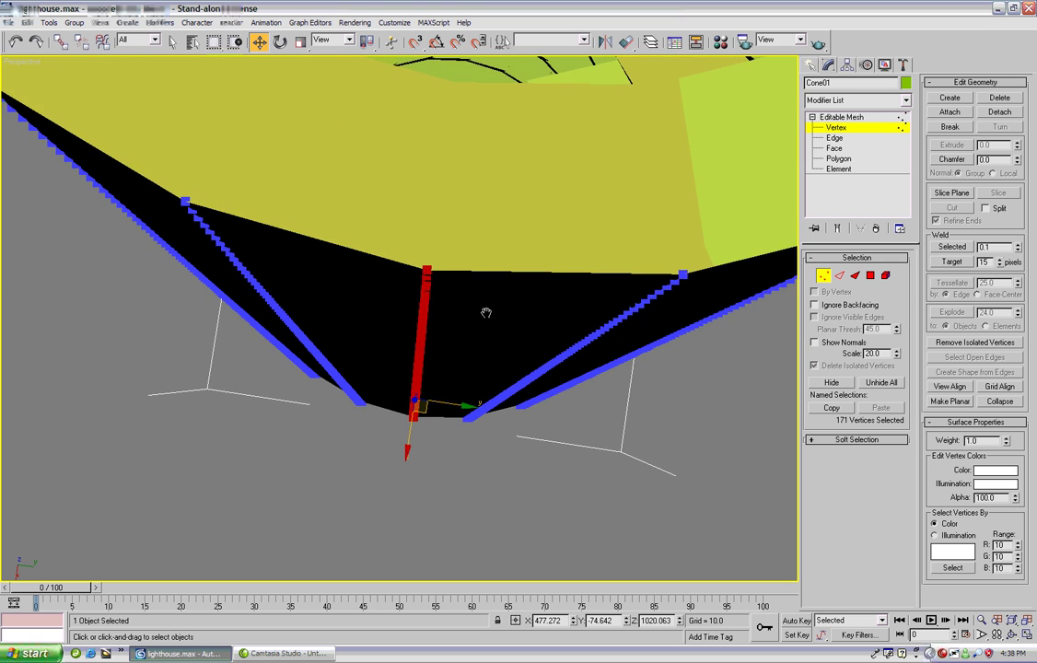
pyautogui.scroll(-2, 474, 301)
pyautogui.click(1011, 635)
pyautogui.moveTo(405, 394); pyautogui.dragTo(389, 425)
pyautogui.rightClick(431, 448)
pyautogui.keyDown('alt'); pyautogui.click(423, 435); pyautogui.keyUp('alt')
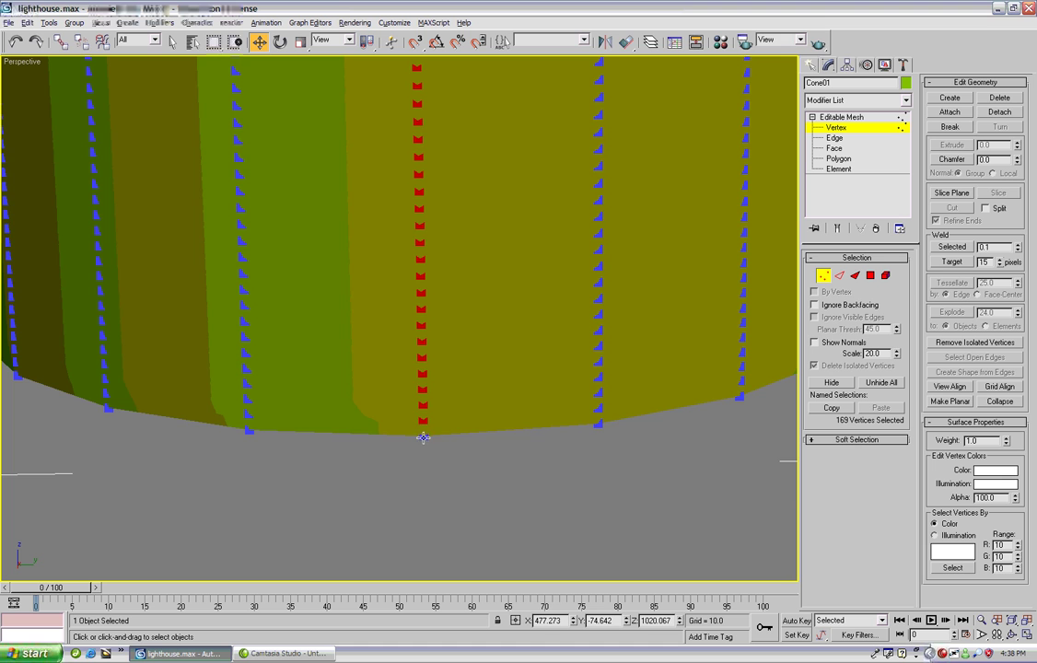
# Set the selected-weld threshold to 2000 and weld the selected intermediate vertices of the column
pyautogui.moveTo(513, 381); pyautogui.dragTo(428, 487, button='middle')
pyautogui.scroll(-5, 403, 461)
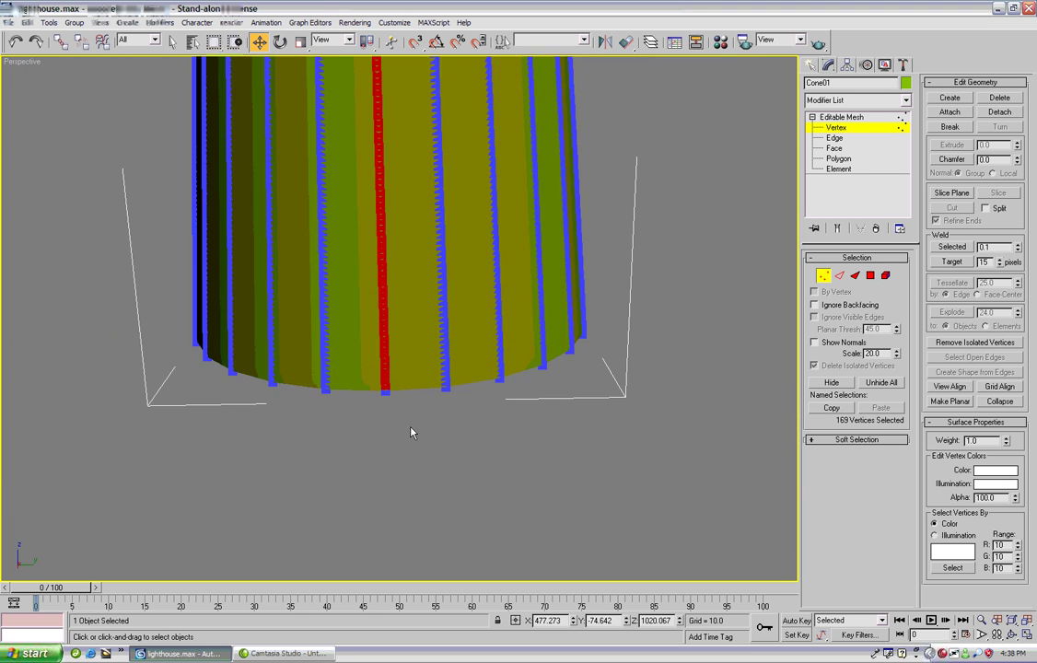
pyautogui.moveTo(412, 387); pyautogui.dragTo(425, 588, button='middle')
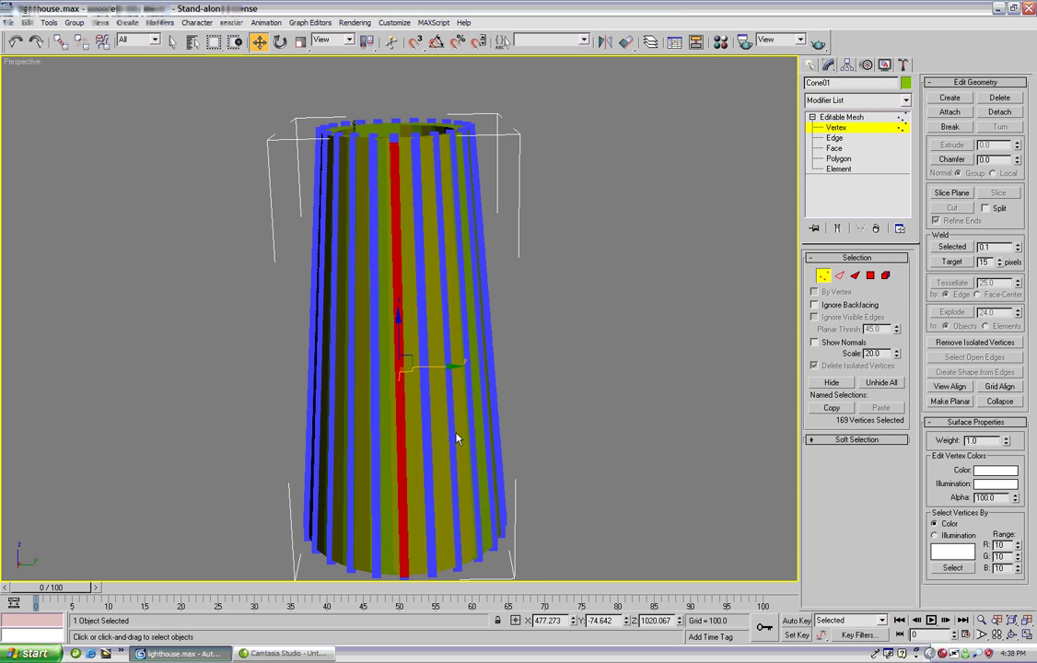
pyautogui.moveTo(458, 357)
pyautogui.keyDown('alt'); pyautogui.mouseDown(button='middle')
pyautogui.moveTo(484, 373)
pyautogui.moveTo(468, 422)
pyautogui.moveTo(465, 353)
pyautogui.mouseUp(button='middle'); pyautogui.keyUp('alt')
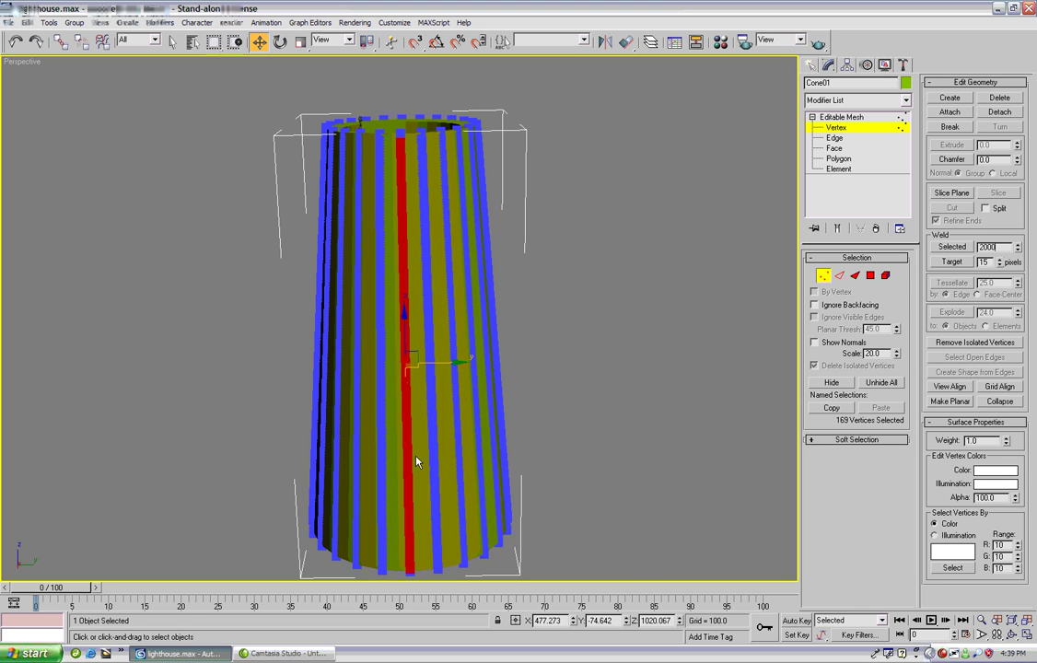
pyautogui.press('Return')
pyautogui.click(953, 247)
pyautogui.moveTo(480, 258); pyautogui.dragTo(509, 267, button='middle')
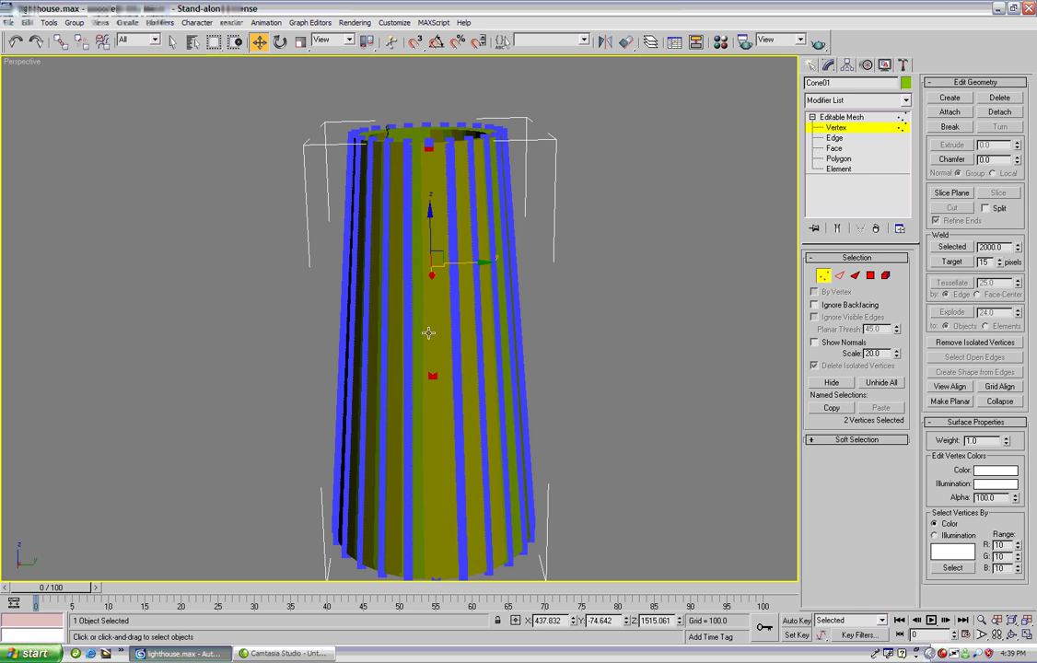
# Target-weld the column's upper leftover vertex to the rim vertex directly above it
pyautogui.moveTo(438, 193); pyautogui.dragTo(455, 227, button='middle')
pyautogui.click(952, 262)
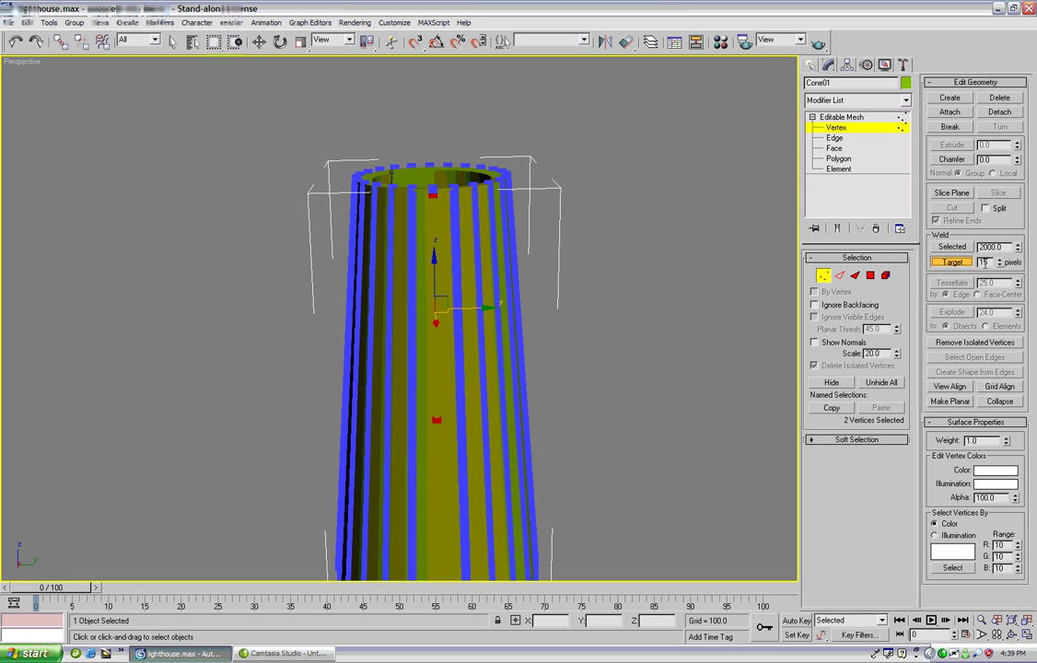
pyautogui.moveTo(446, 219); pyautogui.dragTo(454, 290, button='middle')
pyautogui.scroll(5, 453, 290)
pyautogui.scroll(-2, 601, 145)
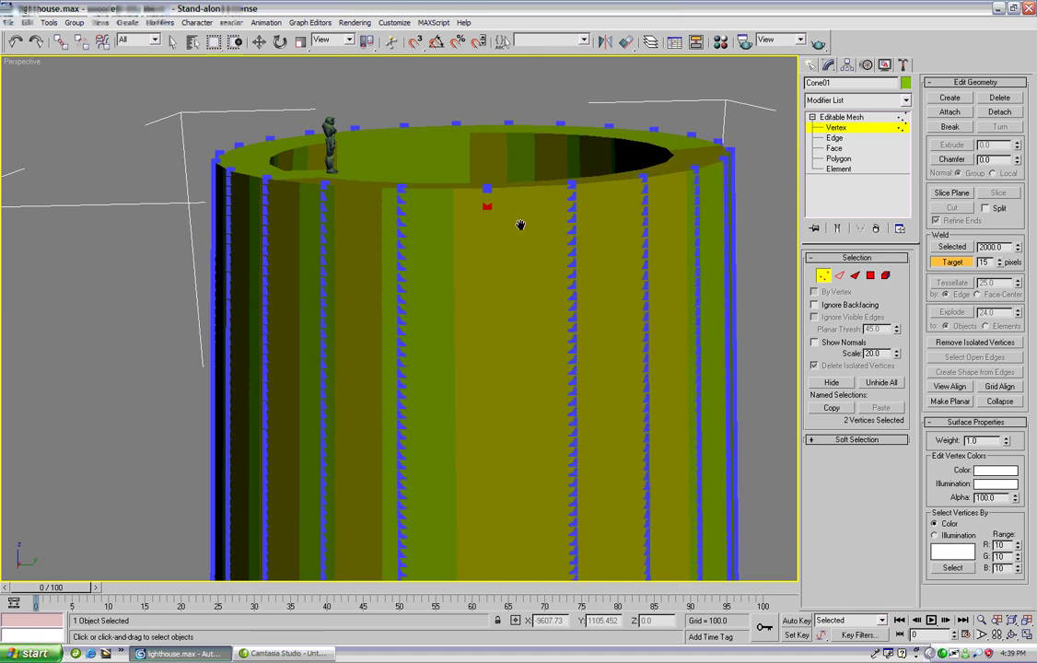
pyautogui.moveTo(461, 203); pyautogui.dragTo(461, 189)
pyautogui.moveTo(482, 261); pyautogui.dragTo(391, 459, button='middle')
pyautogui.scroll(-5, 391, 458)
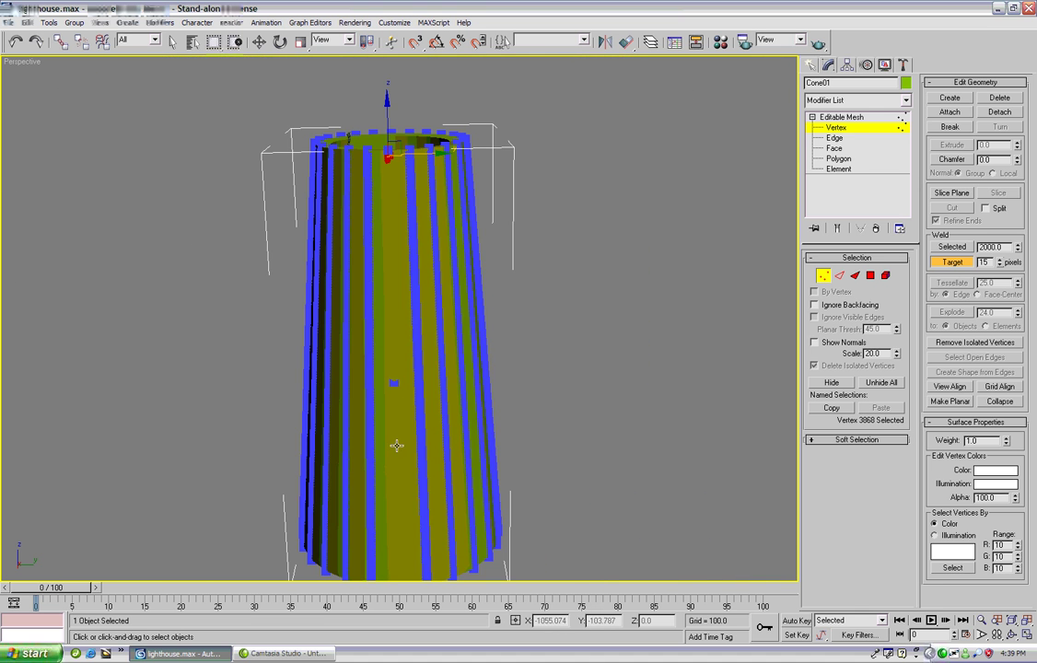
pyautogui.moveTo(414, 243); pyautogui.dragTo(408, 379, button='middle')
pyautogui.scroll(6, 410, 378)
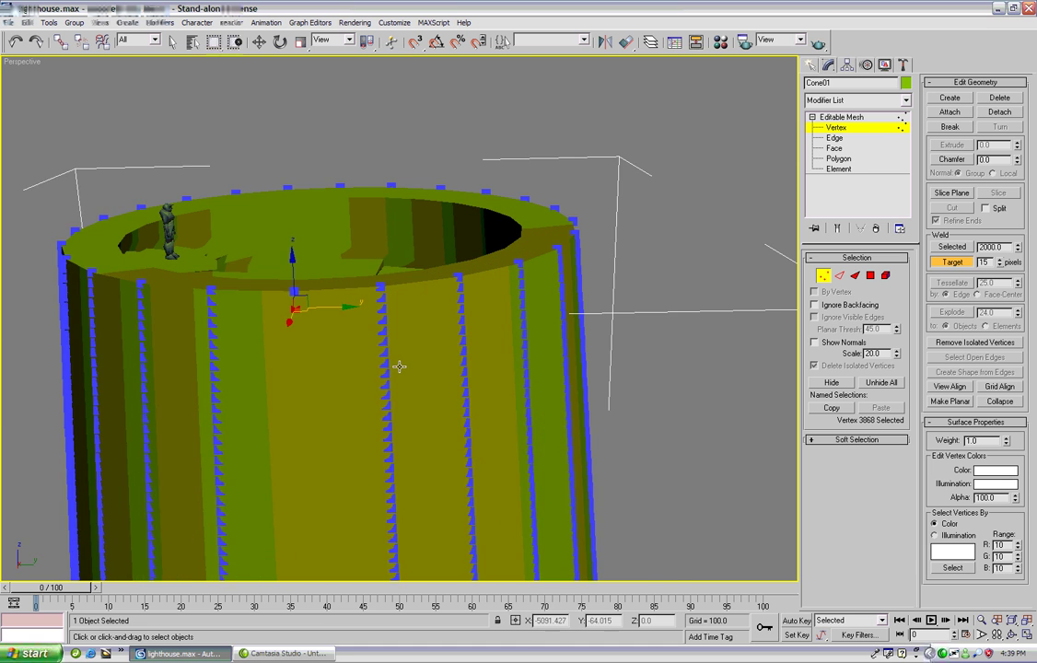
pyautogui.moveTo(215, 300); pyautogui.dragTo(215, 270)
pyautogui.moveTo(255, 369); pyautogui.dragTo(343, 284, button='middle')
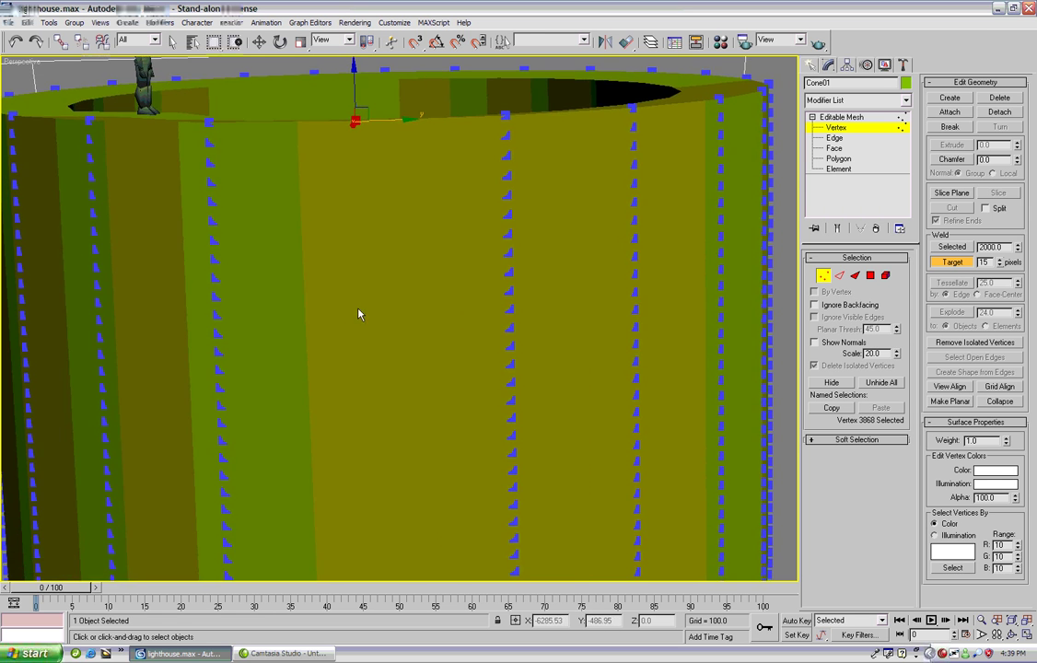
# Target-weld the leftover vertex midway down the same column to its top rim vertex
pyautogui.scroll(-4, 361, 359)
pyautogui.moveTo(373, 430); pyautogui.dragTo(393, 370, button='middle')
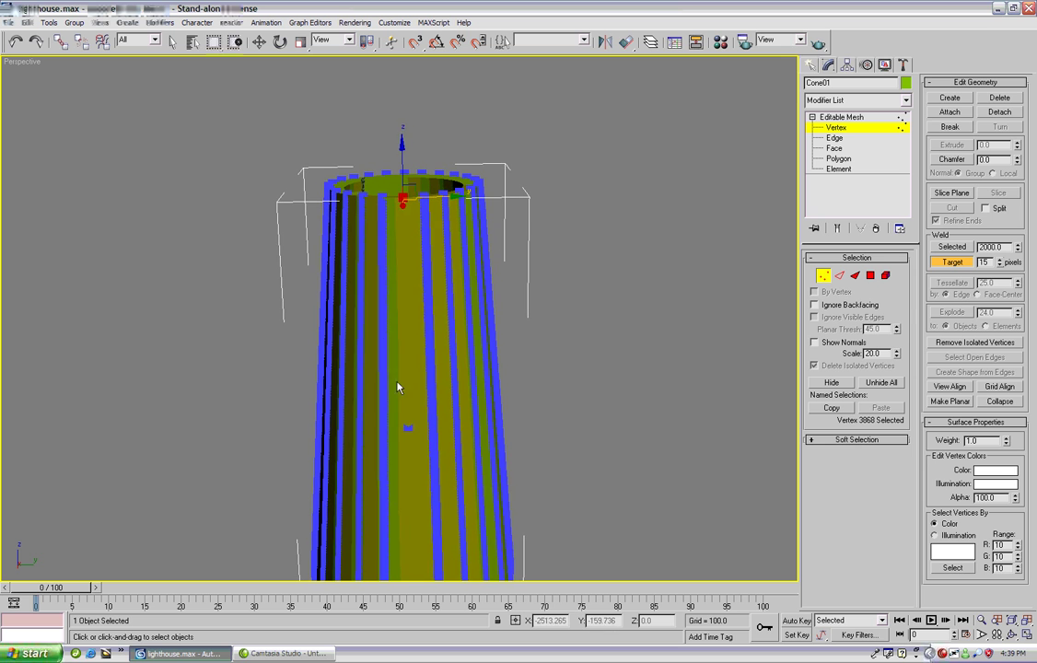
pyautogui.click(407, 427)
pyautogui.moveTo(407, 427); pyautogui.dragTo(402, 198)
pyautogui.moveTo(405, 271); pyautogui.dragTo(389, 225, button='middle')
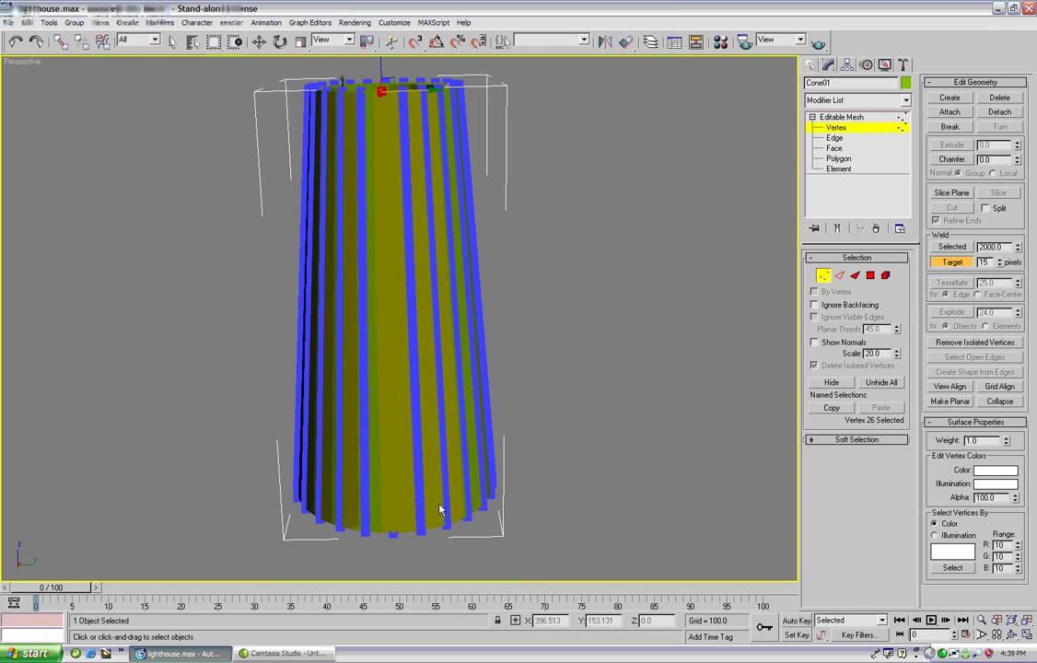
# Select the entire outer-wall vertex column just to the right of the cleaned-up one
pyautogui.moveTo(392, 108); pyautogui.dragTo(426, 335, button='middle')
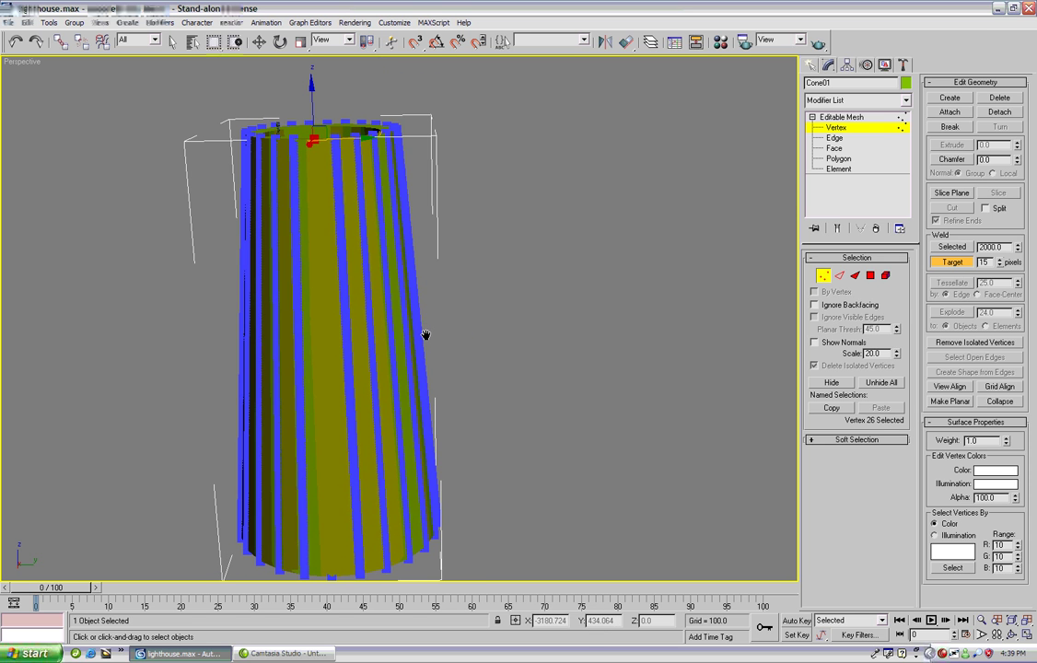
pyautogui.click(1012, 634)
pyautogui.moveTo(350, 308); pyautogui.dragTo(465, 285)
pyautogui.scroll(4, 466, 286)
pyautogui.moveTo(523, 284); pyautogui.dragTo(323, 307, button='middle')
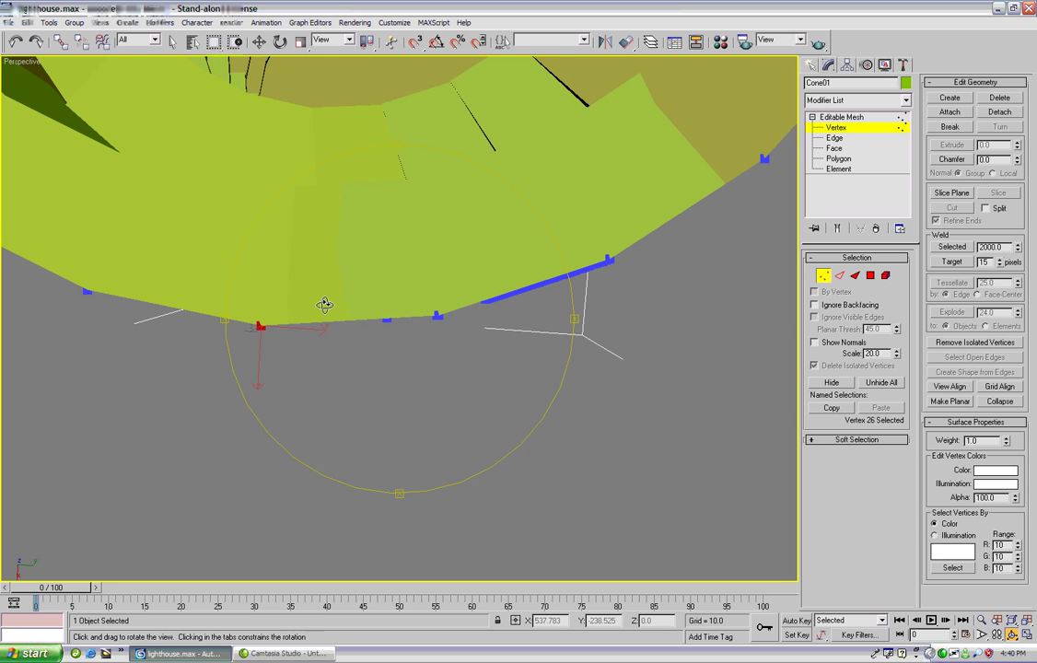
pyautogui.rightClick(428, 304)
pyautogui.moveTo(428, 308); pyautogui.dragTo(460, 339)
pyautogui.keyDown('alt'); pyautogui.moveTo(463, 276); pyautogui.dragTo(453, 247, button='middle'); pyautogui.keyUp('alt')
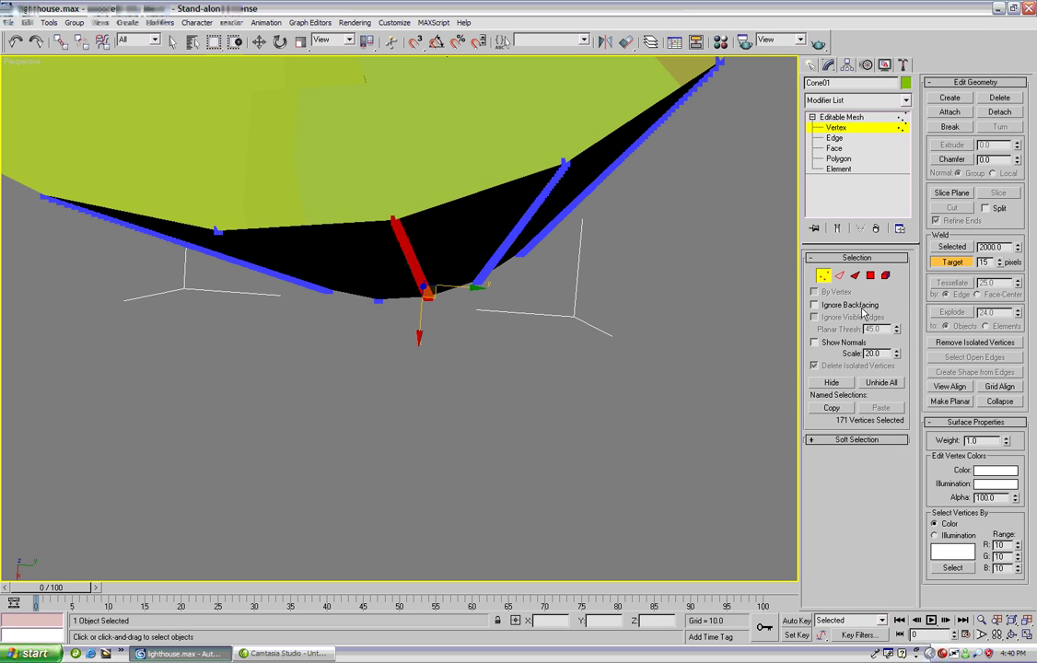
pyautogui.keyDown('alt'); pyautogui.moveTo(437, 251); pyautogui.dragTo(427, 222, button='middle'); pyautogui.keyUp('alt')
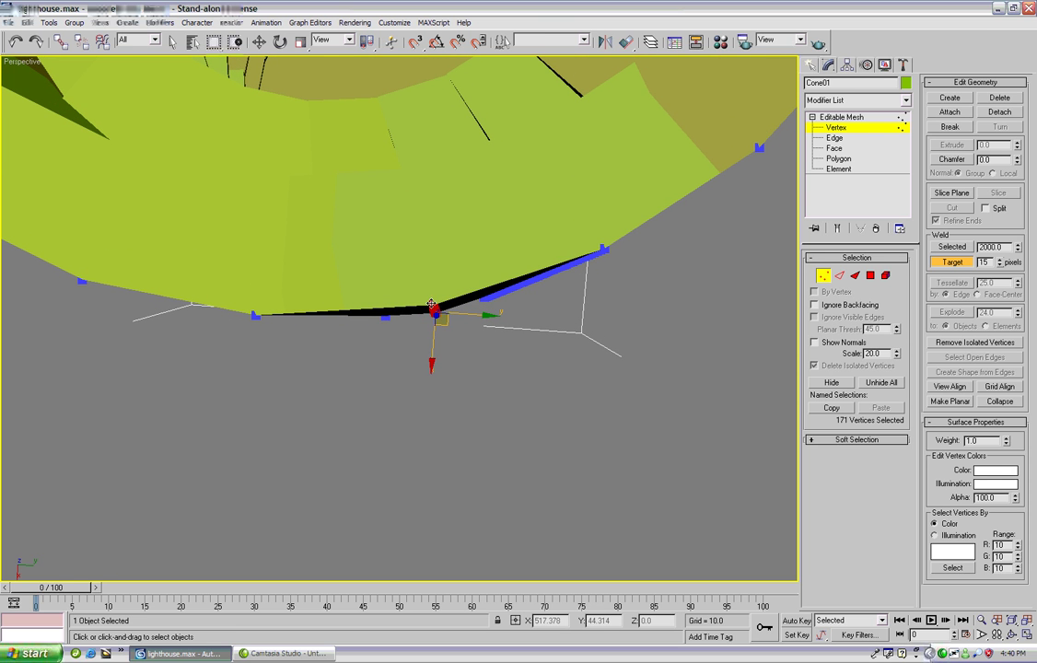
# Deselect the top rim vertex of the selected column
pyautogui.keyDown('alt'); pyautogui.moveTo(474, 287); pyautogui.dragTo(458, 201, button='middle'); pyautogui.keyUp('alt')
pyautogui.keyDown('alt'); pyautogui.moveTo(392, 141); pyautogui.dragTo(419, 203, button='middle'); pyautogui.keyUp('alt')
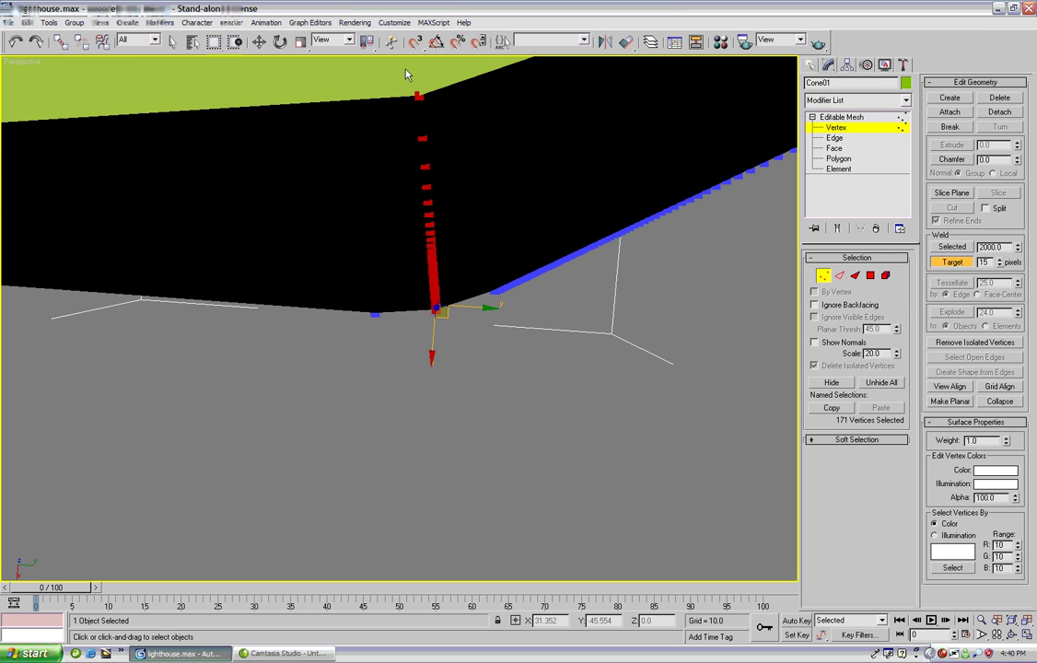
pyautogui.moveTo(478, 239); pyautogui.dragTo(435, 618, button='middle')
pyautogui.scroll(1, 443, 620)
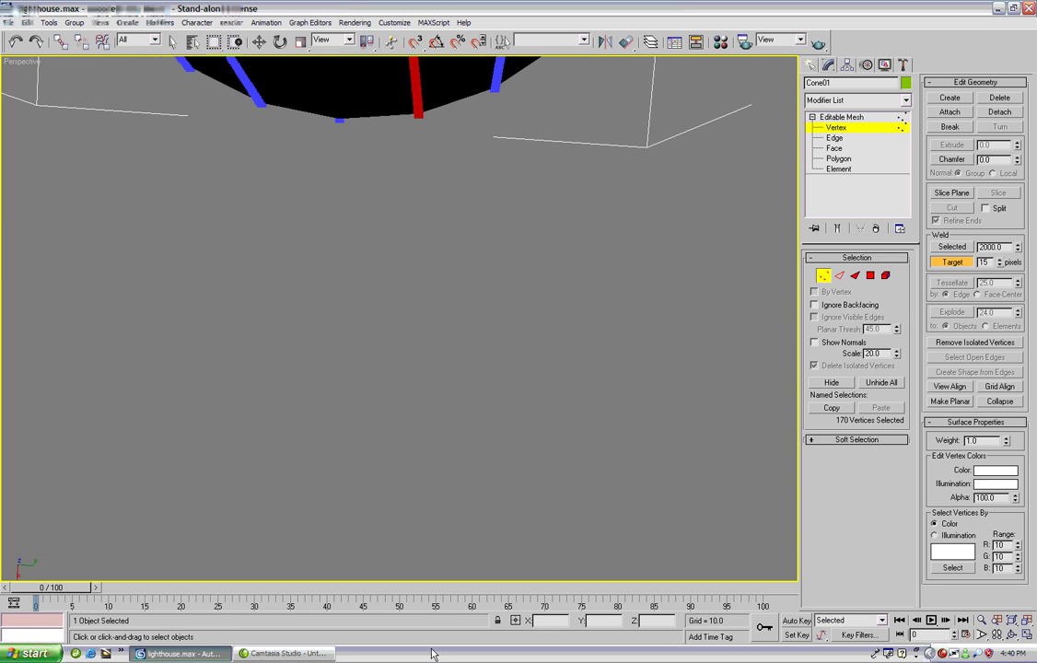
# Deselect the column's base vertex and weld the remaining selected vertices using the 2000 threshold
pyautogui.scroll(-4, 457, 623)
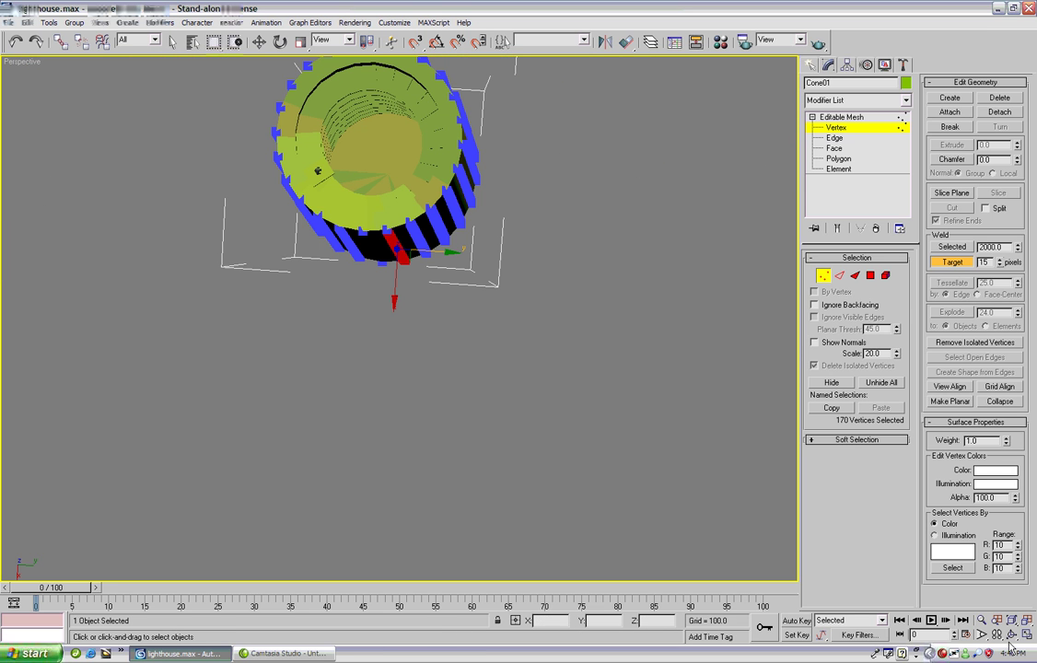
pyautogui.hotkey('ctrl', 'r')
pyautogui.moveTo(371, 314); pyautogui.dragTo(426, 284)
pyautogui.scroll(4, 428, 289)
pyautogui.moveTo(410, 390); pyautogui.dragTo(414, 199, button='middle')
pyautogui.rightClick(360, 434)
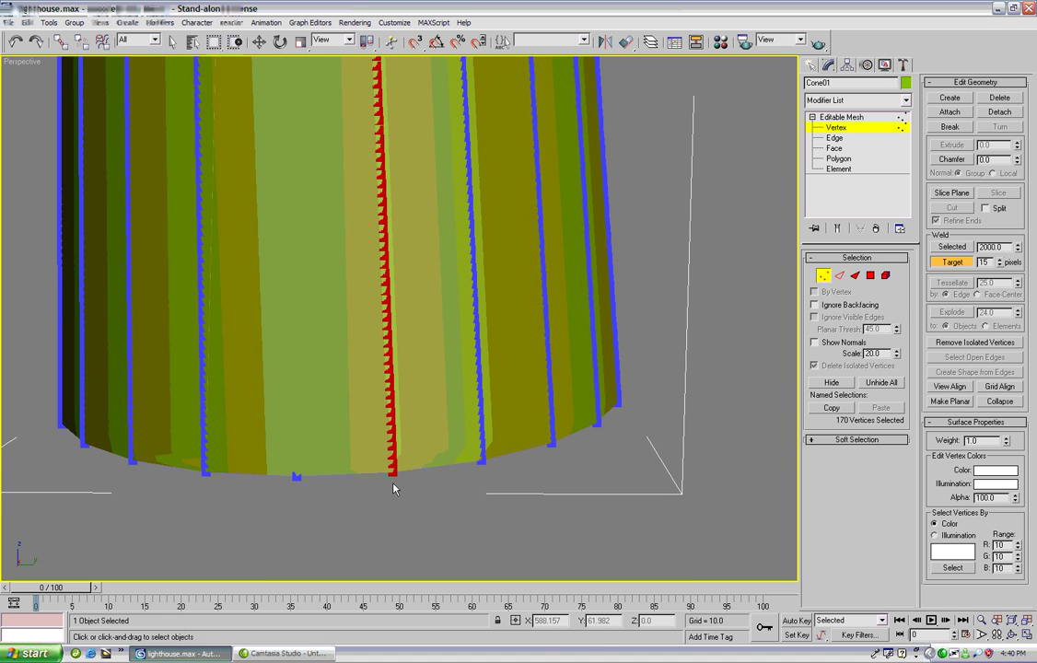
pyautogui.moveTo(408, 289); pyautogui.dragTo(389, 396, button='middle')
pyautogui.scroll(-2, 389, 396)
pyautogui.scroll(-3, 389, 396)
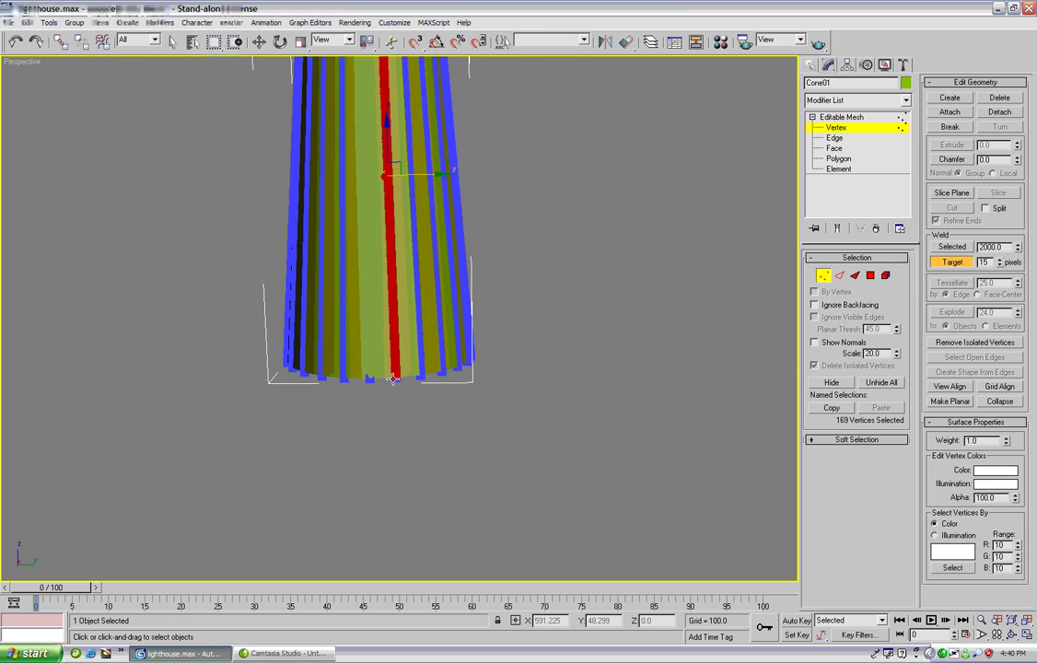
pyautogui.click(953, 246)
# Target-weld the second column's upper leftover vertex to the rim vertex just above it
pyautogui.scroll(4, 276, 416)
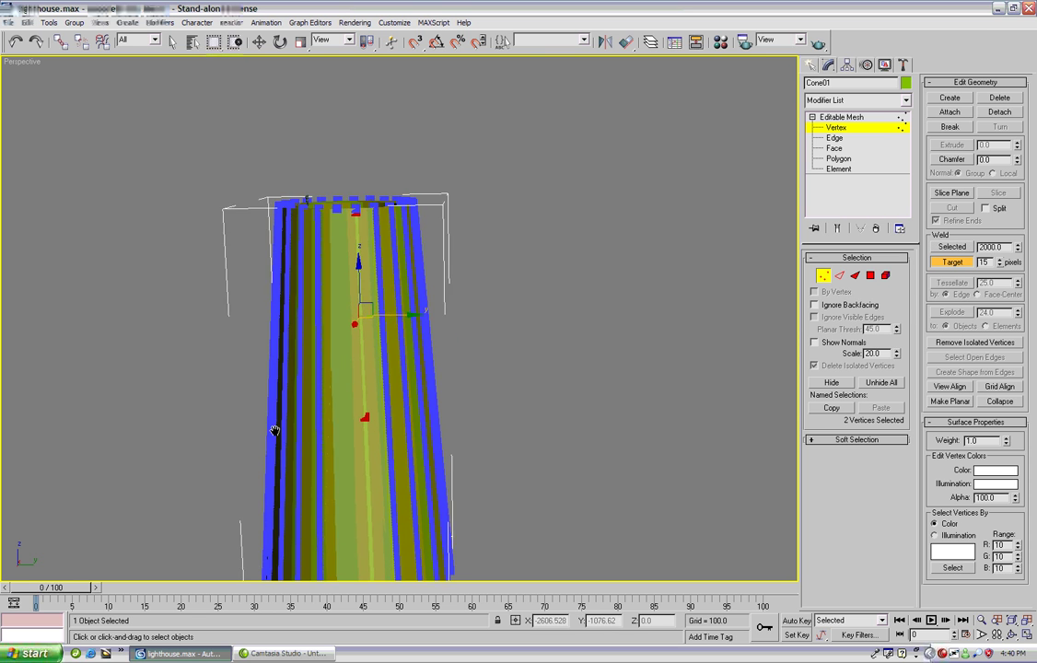
pyautogui.moveTo(338, 189); pyautogui.dragTo(364, 307, button='middle')
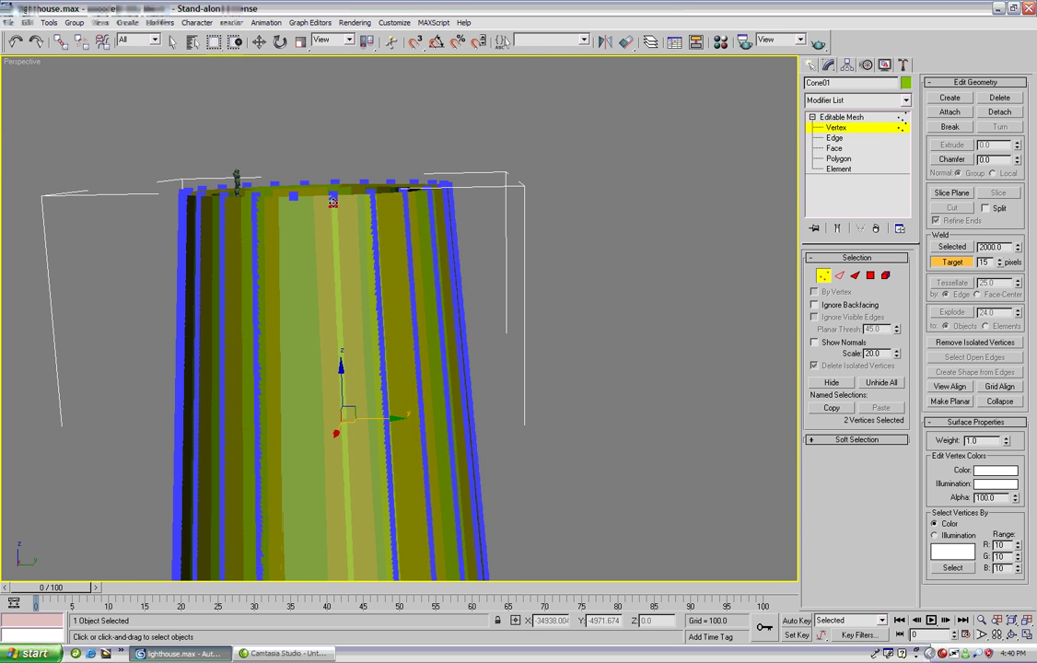
pyautogui.click(333, 204)
pyautogui.moveTo(335, 205); pyautogui.dragTo(333, 198)
pyautogui.scroll(-2, 371, 395)
pyautogui.moveTo(371, 395); pyautogui.dragTo(363, 265, button='middle')
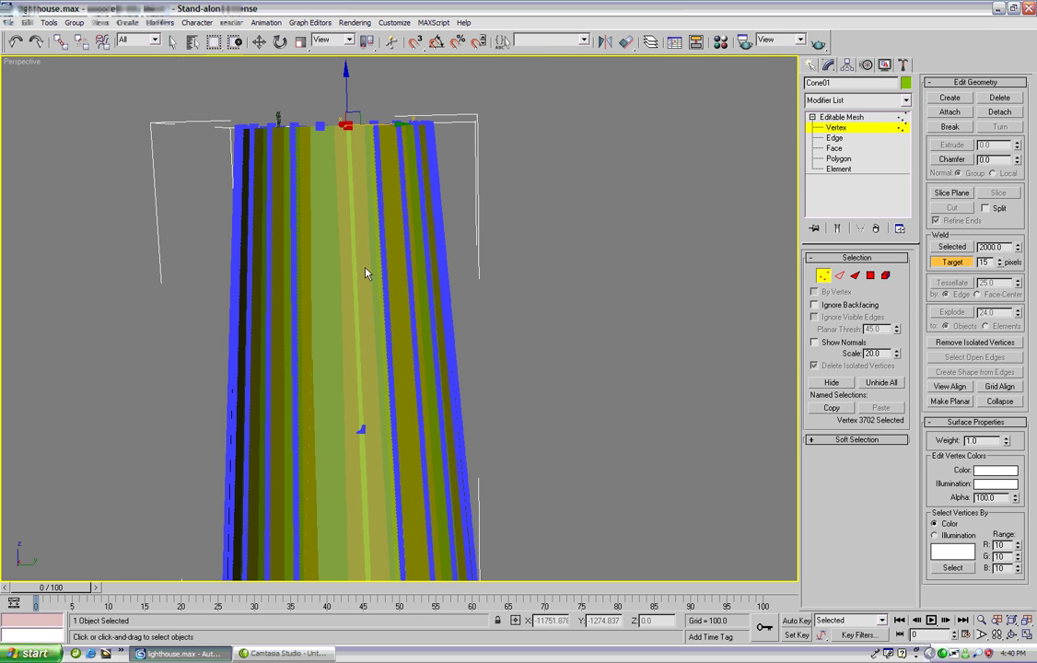
# Target-weld the second column's remaining mid-height vertex to its top rim vertex
pyautogui.click(361, 430)
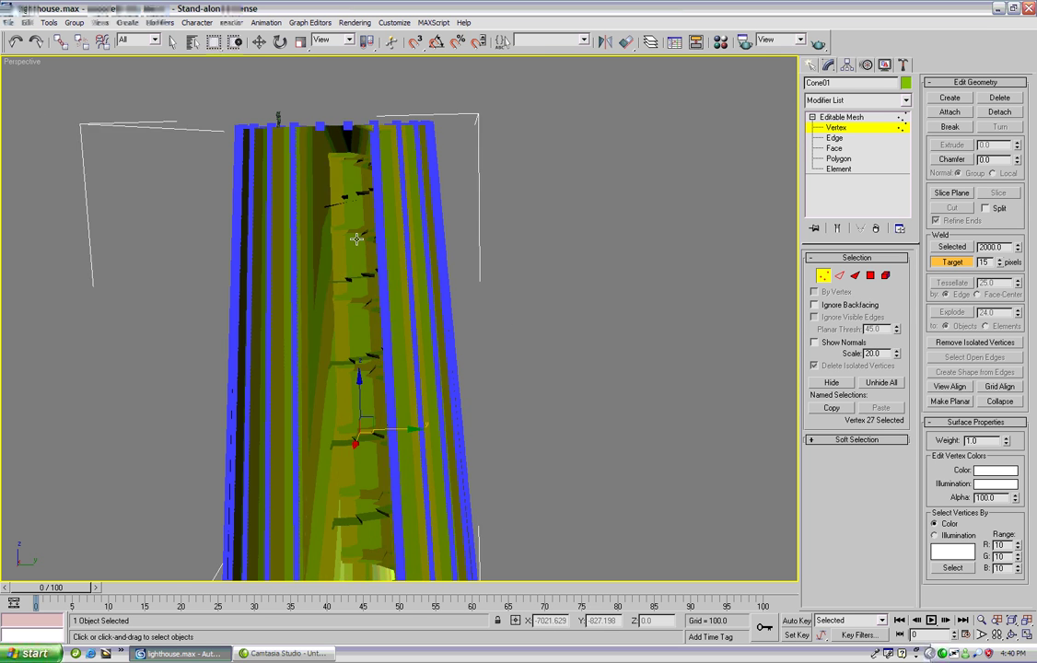
pyautogui.moveTo(350, 125); pyautogui.dragTo(348, 126)
pyautogui.moveTo(393, 236); pyautogui.dragTo(298, 260, button='middle')
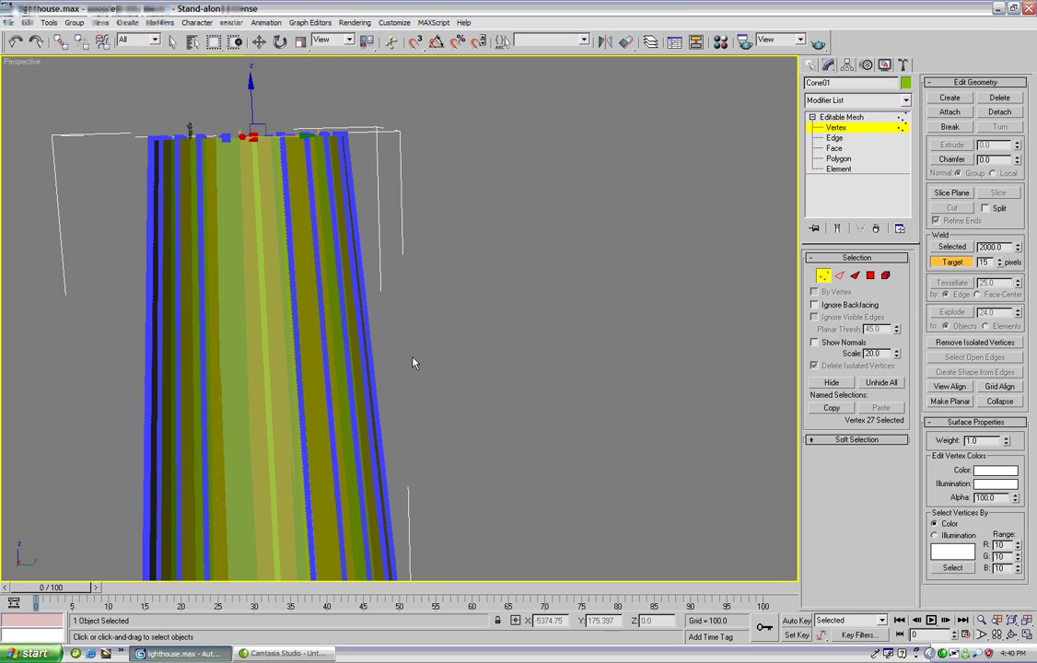
# Select the third outer-wall vertex column, next to the right, and deselect its top rim vertex
pyautogui.moveTo(412, 366); pyautogui.dragTo(426, 434, button='middle')
pyautogui.click(1010, 634)
pyautogui.moveTo(336, 246); pyautogui.dragTo(482, 280)
pyautogui.scroll(5, 482, 280)
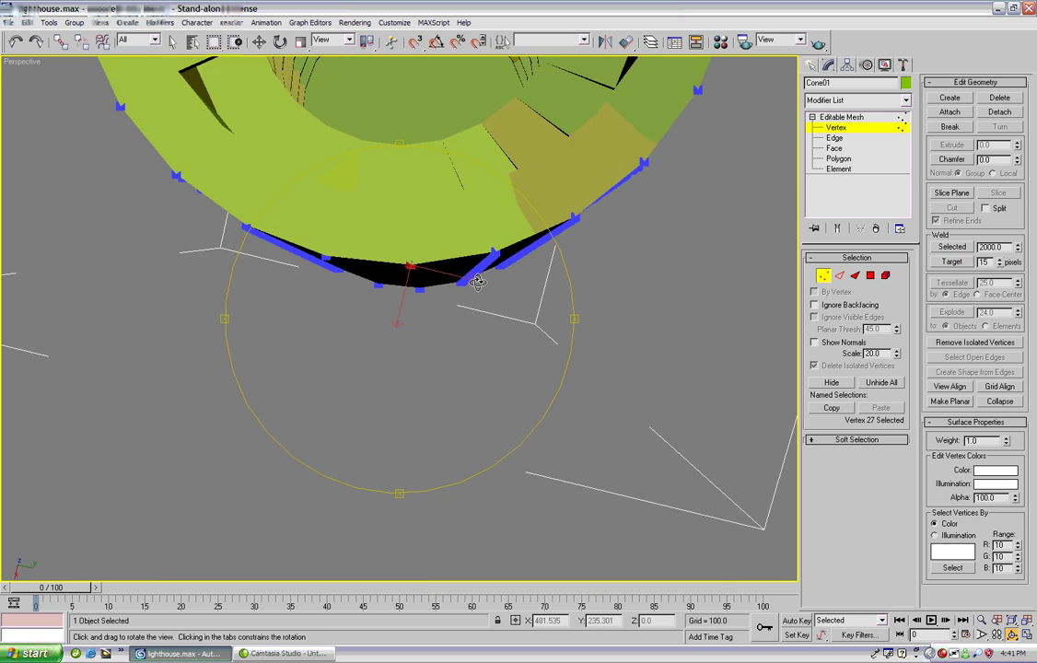
pyautogui.moveTo(525, 243); pyautogui.dragTo(429, 307)
pyautogui.moveTo(525, 309); pyautogui.dragTo(403, 365)
pyautogui.rightClick(402, 365)
pyautogui.moveTo(380, 421); pyautogui.dragTo(387, 414)
pyautogui.keyDown('alt'); pyautogui.moveTo(386, 414); pyautogui.dragTo(408, 143, button='middle'); pyautogui.keyUp('alt')
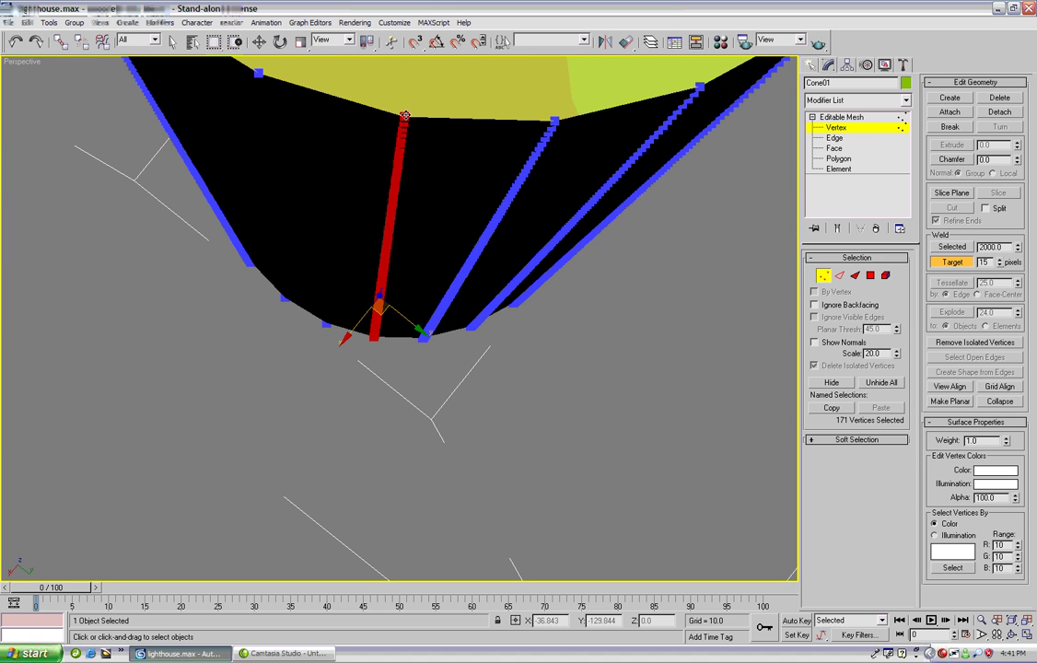
# Deselect the third column's base vertex and weld its remaining selected vertices using the 2000 threshold
pyautogui.click(1012, 635)
pyautogui.moveTo(419, 385); pyautogui.dragTo(395, 305)
pyautogui.moveTo(424, 407); pyautogui.dragTo(544, 649)
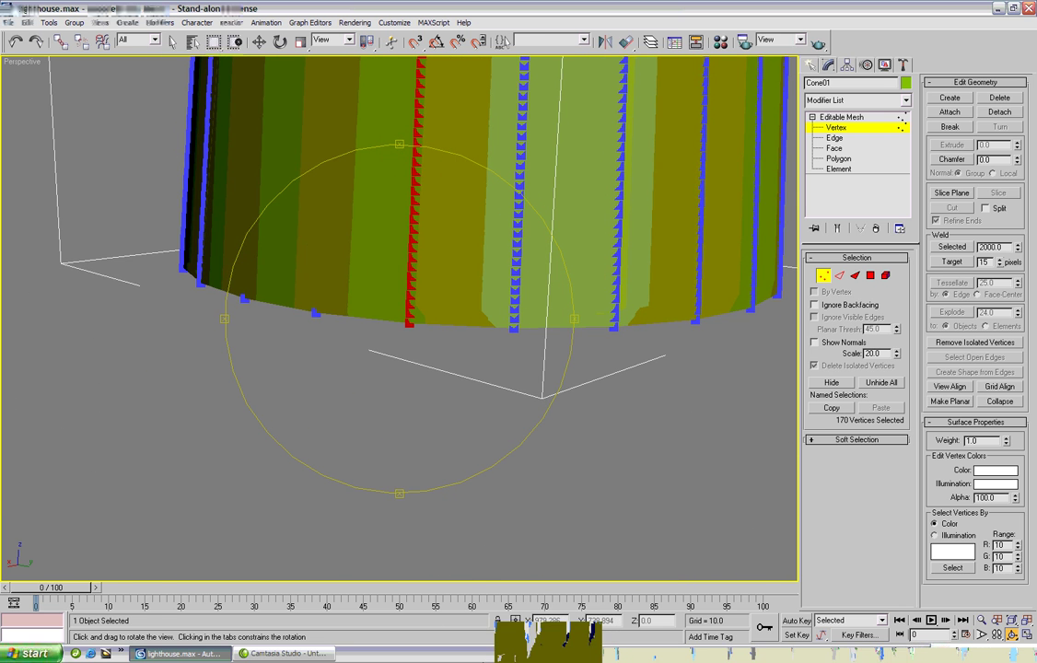
pyautogui.click(952, 261)
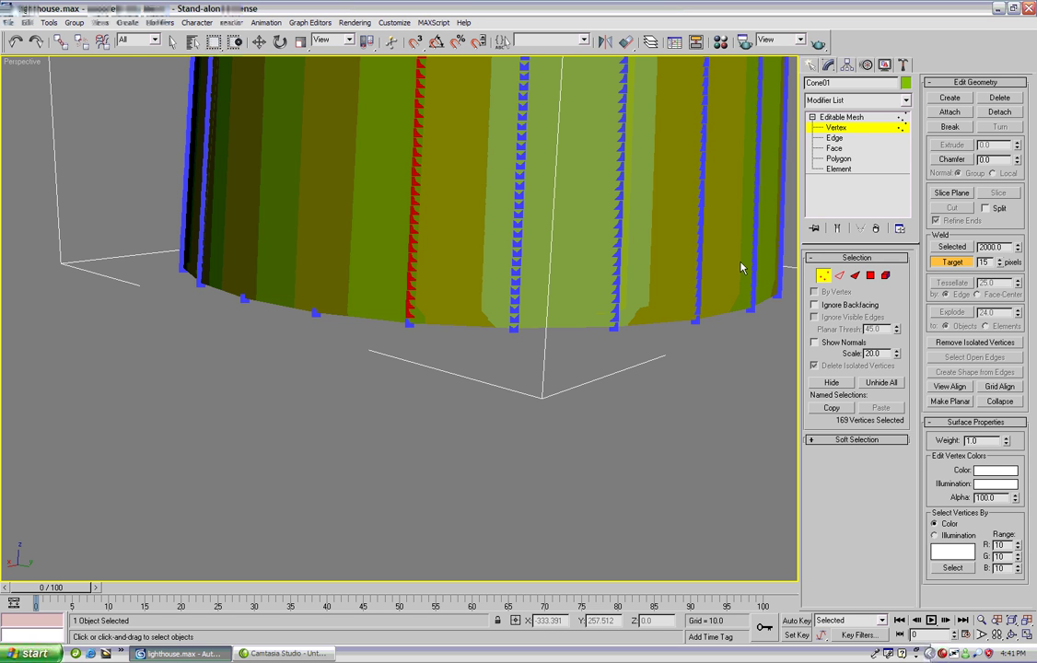
pyautogui.click(954, 252)
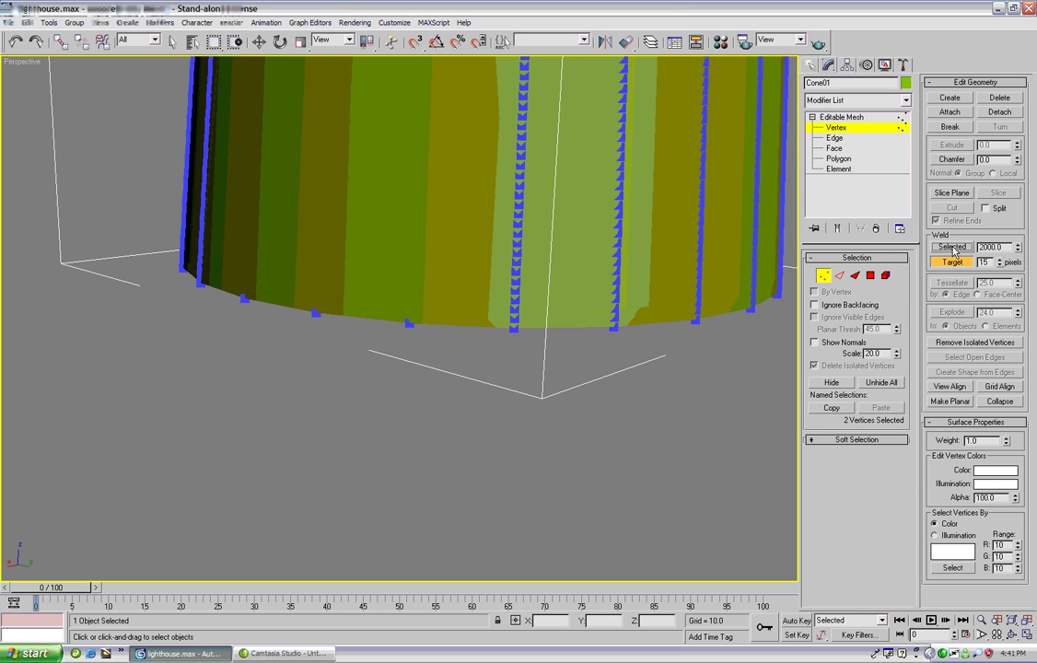
# Try to target-weld the third column's upper leftover vertex to the rim vertex just above it
pyautogui.moveTo(430, 311); pyautogui.dragTo(370, 560, button='middle')
pyautogui.scroll(-3, 374, 366)
pyautogui.scroll(-5, 374, 367)
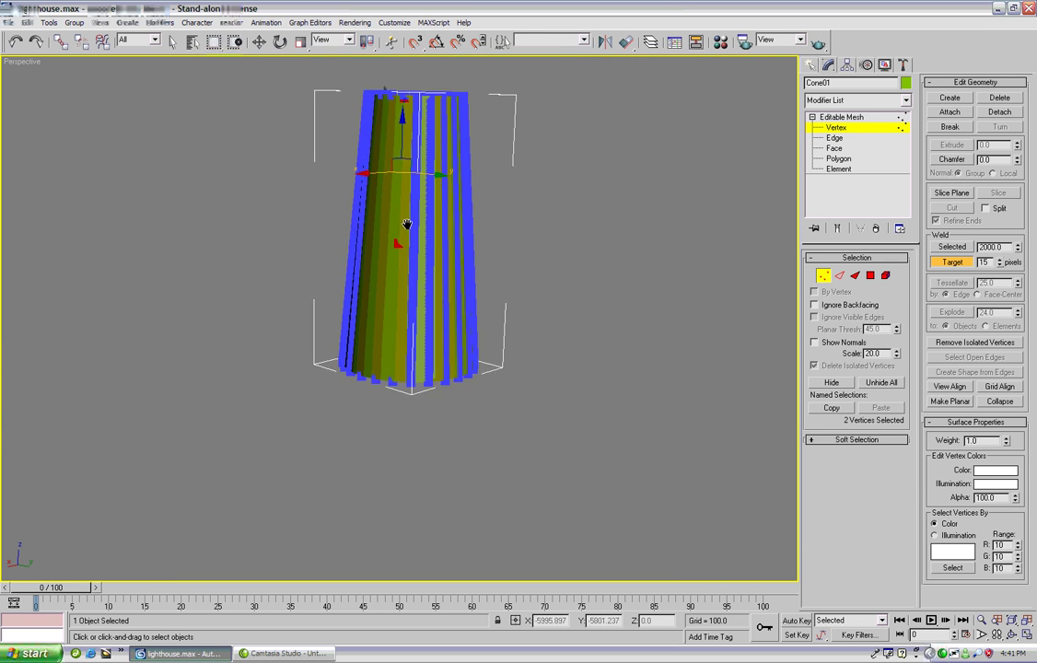
pyautogui.moveTo(408, 216); pyautogui.dragTo(420, 343, button='middle')
pyautogui.scroll(4, 446, 243)
pyautogui.press('w')
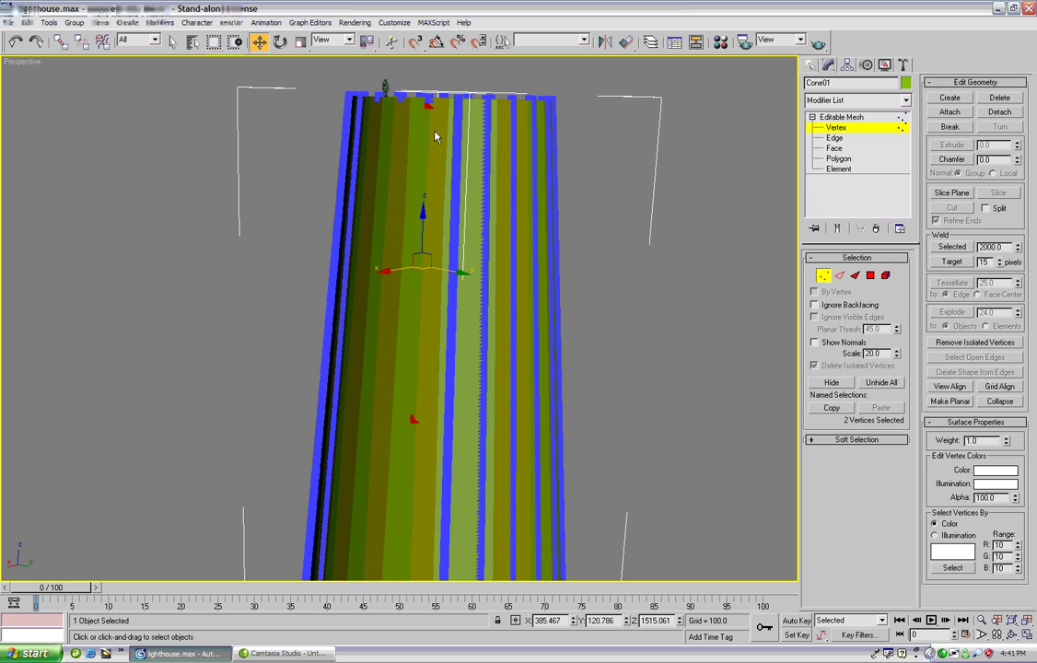
pyautogui.click(953, 261)
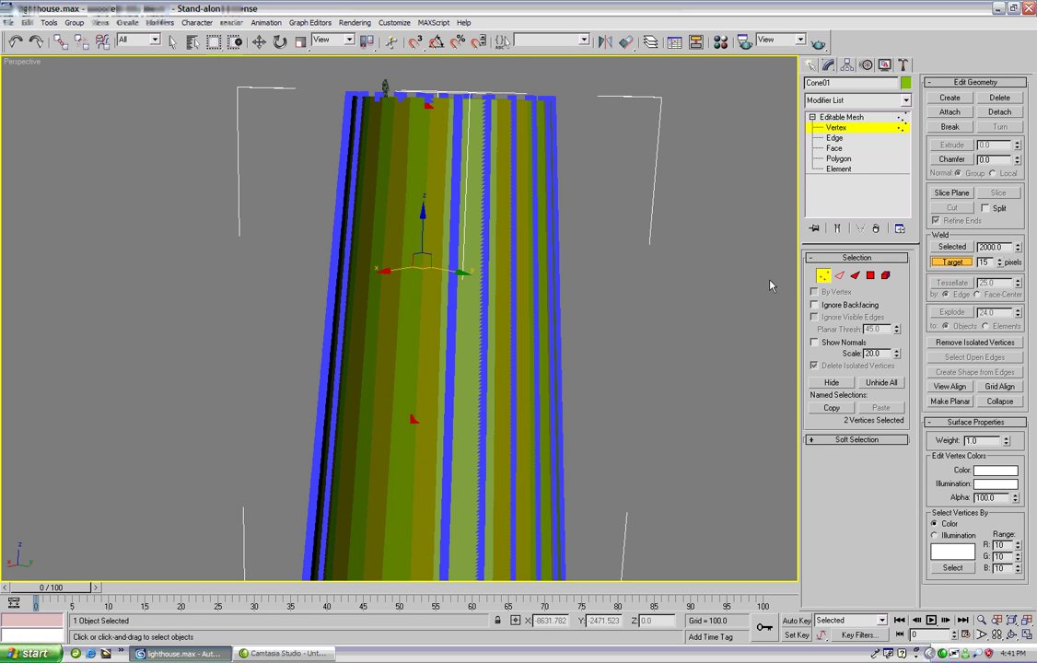
pyautogui.moveTo(427, 105); pyautogui.dragTo(427, 96)
# Check the tower's outer wall around the third column and undo the last target weld
pyautogui.scroll(2, 411, 350)
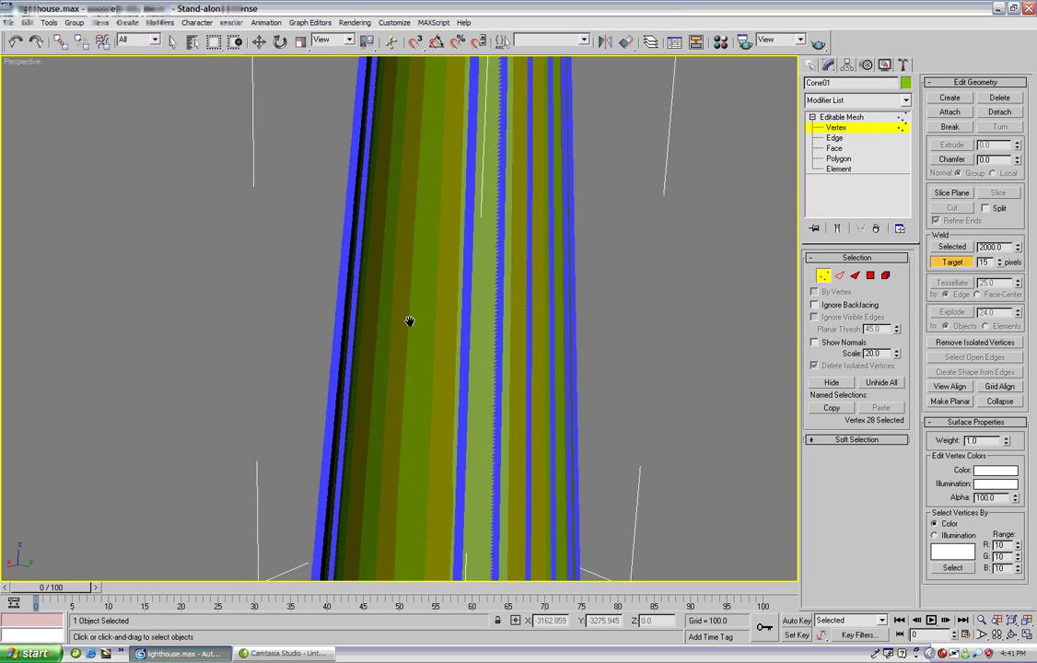
pyautogui.scroll(-5, 412, 304)
pyautogui.scroll(2, 421, 310)
pyautogui.moveTo(423, 304); pyautogui.dragTo(413, 326, button='middle')
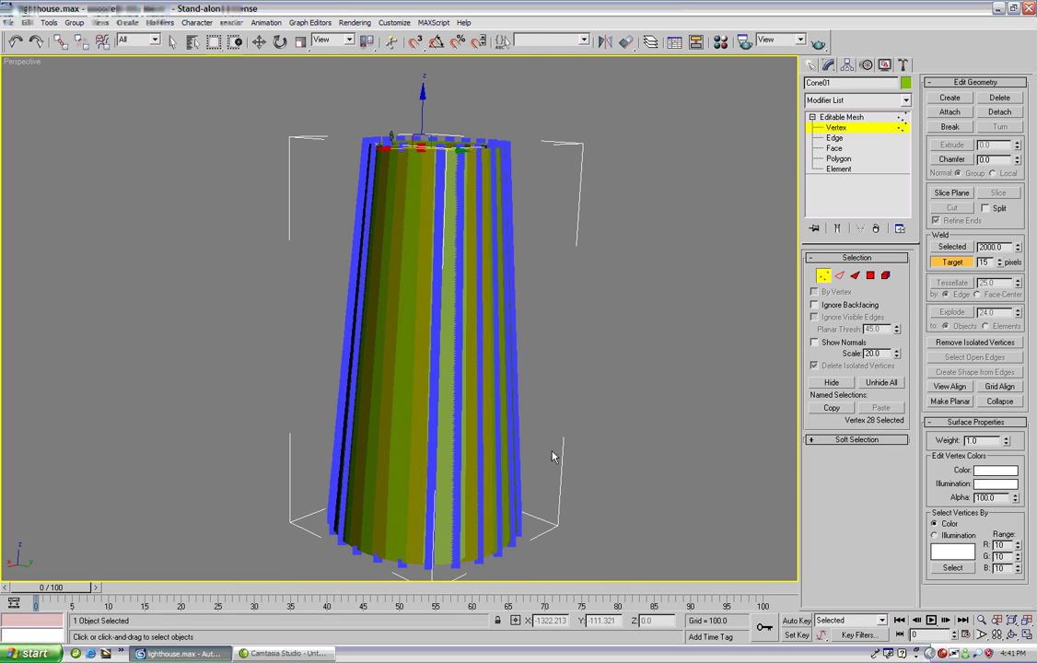
pyautogui.click(1012, 635)
pyautogui.moveTo(355, 347); pyautogui.dragTo(425, 387)
pyautogui.moveTo(434, 365); pyautogui.dragTo(444, 393, button='middle')
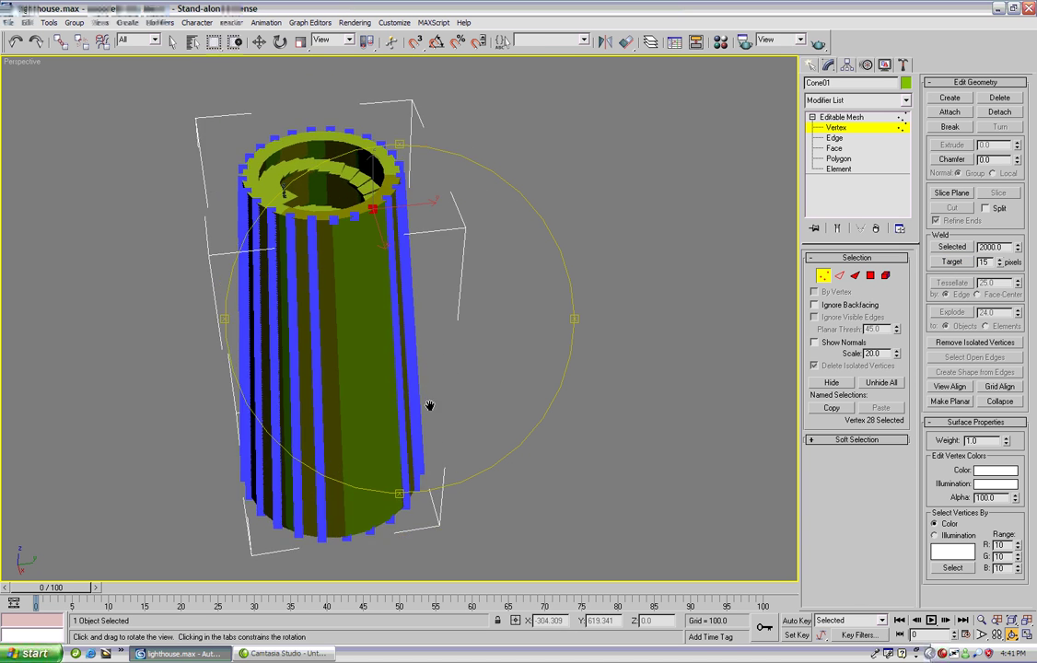
pyautogui.scroll(4, 437, 400)
pyautogui.moveTo(427, 404); pyautogui.dragTo(348, 375)
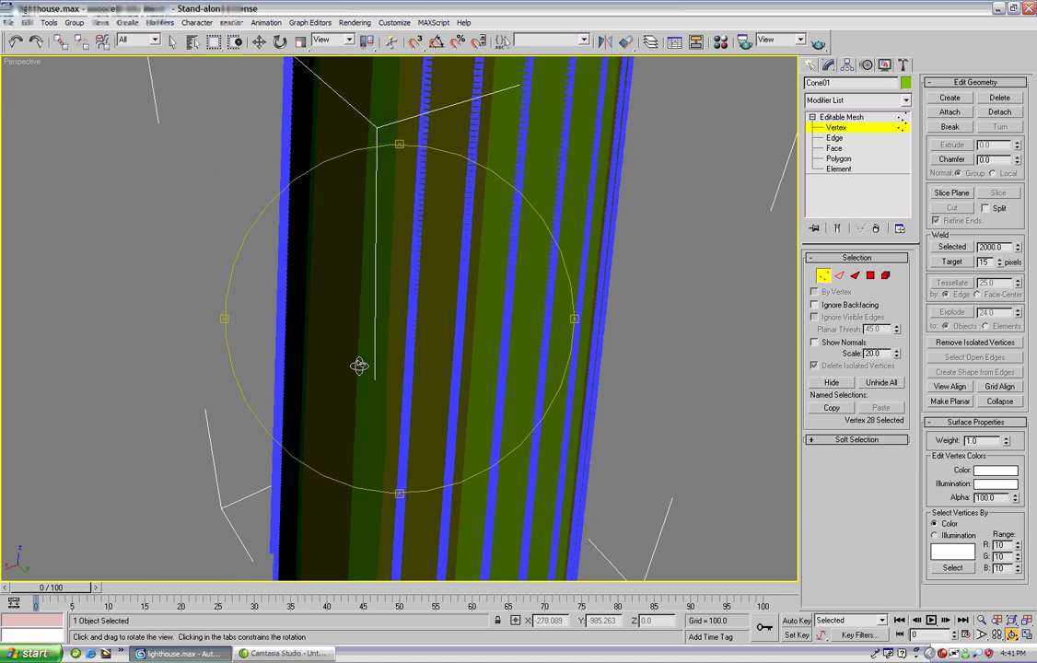
pyautogui.scroll(-3, 378, 337)
pyautogui.moveTo(375, 299); pyautogui.dragTo(387, 324, button='middle')
pyautogui.rightClick(398, 304)
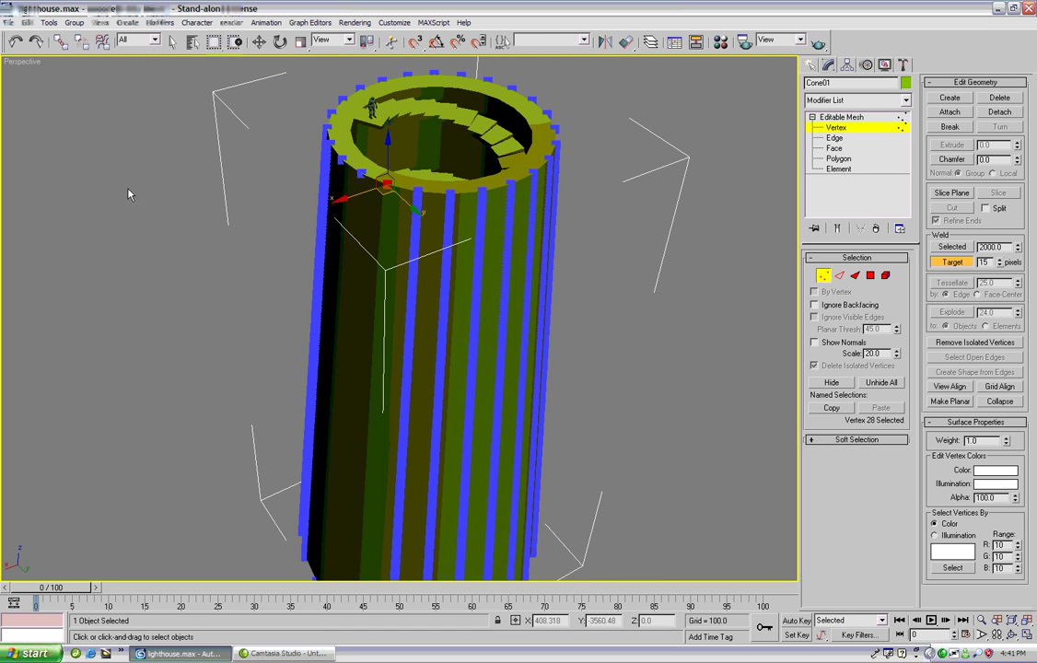
pyautogui.click(15, 43)
# Target-weld the third column's upper leftover vertex and its mid-height vertex to the column's top rim vertex
pyautogui.moveTo(363, 371); pyautogui.dragTo(475, 389, button='middle')
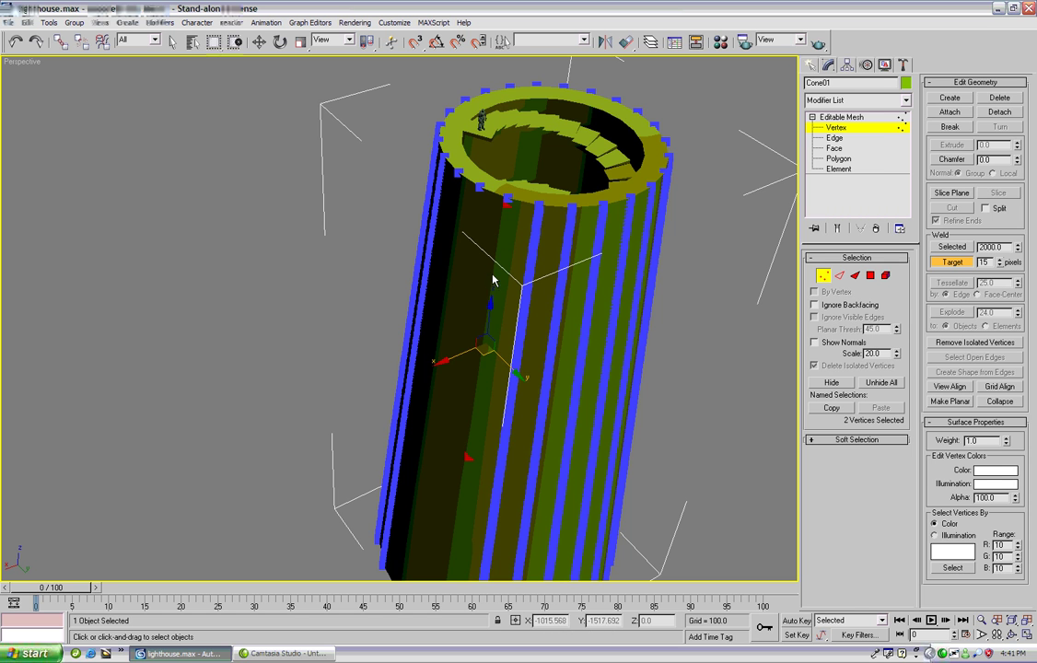
pyautogui.moveTo(500, 301); pyautogui.dragTo(478, 290, button='middle')
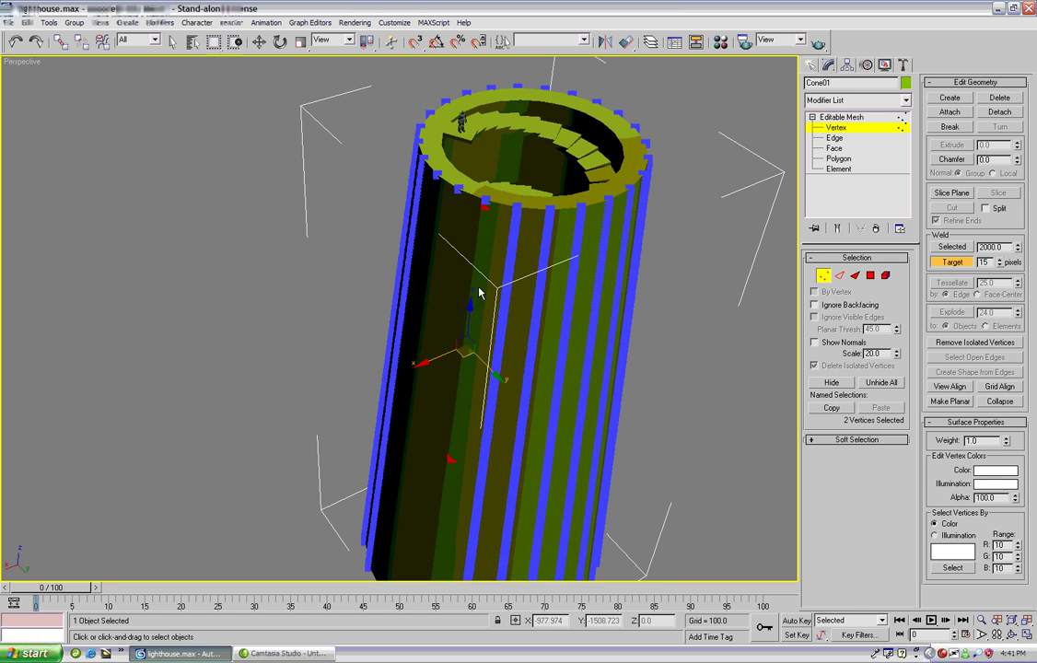
pyautogui.click(485, 206)
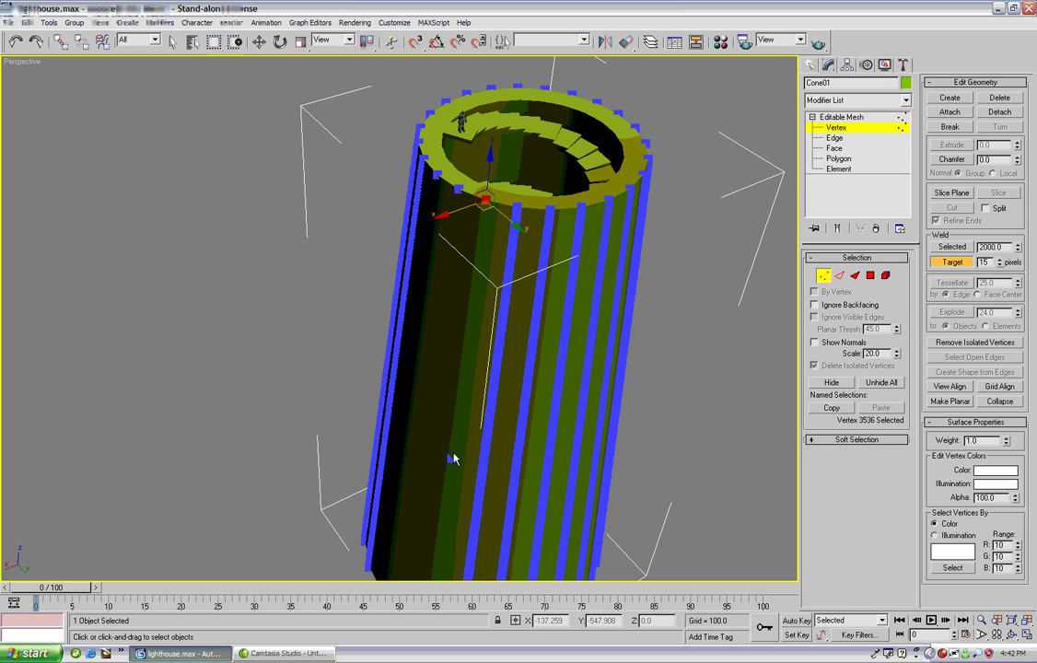
pyautogui.click(450, 461)
pyautogui.moveTo(449, 459); pyautogui.dragTo(486, 199)
# Examine the tower's rim, base and outer wall around the one remaining dense vertex column and the leftover vertices beside it
pyautogui.keyDown('alt'); pyautogui.moveTo(454, 269); pyautogui.dragTo(334, 292, button='middle'); pyautogui.keyUp('alt')
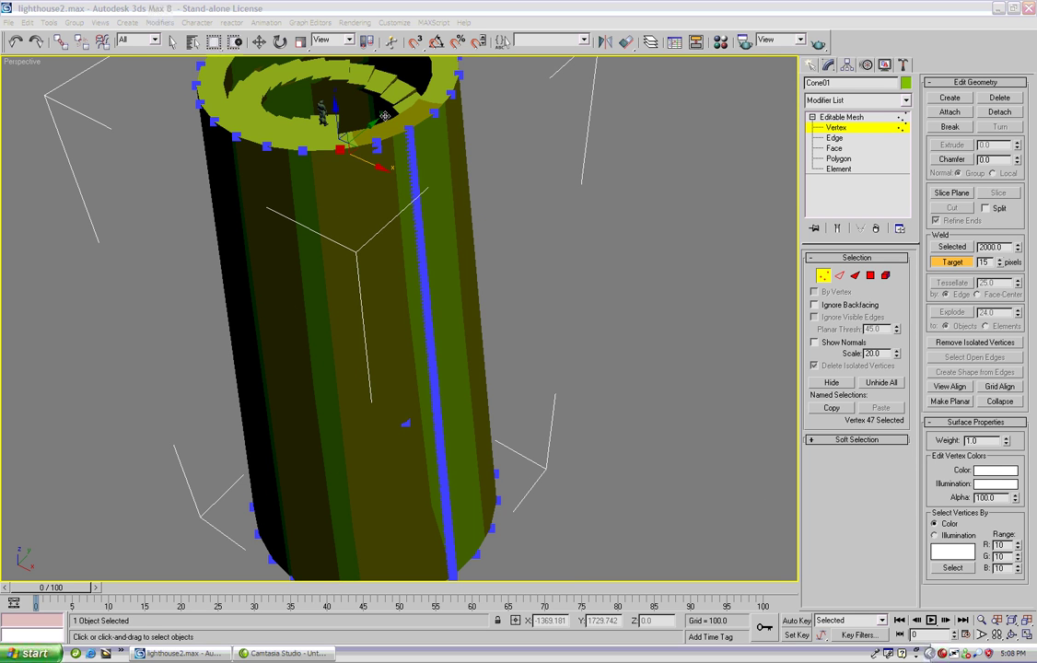
pyautogui.moveTo(429, 182); pyautogui.dragTo(422, 230, button='middle')
pyautogui.click(1011, 635)
pyautogui.moveTo(389, 430); pyautogui.dragTo(610, 283)
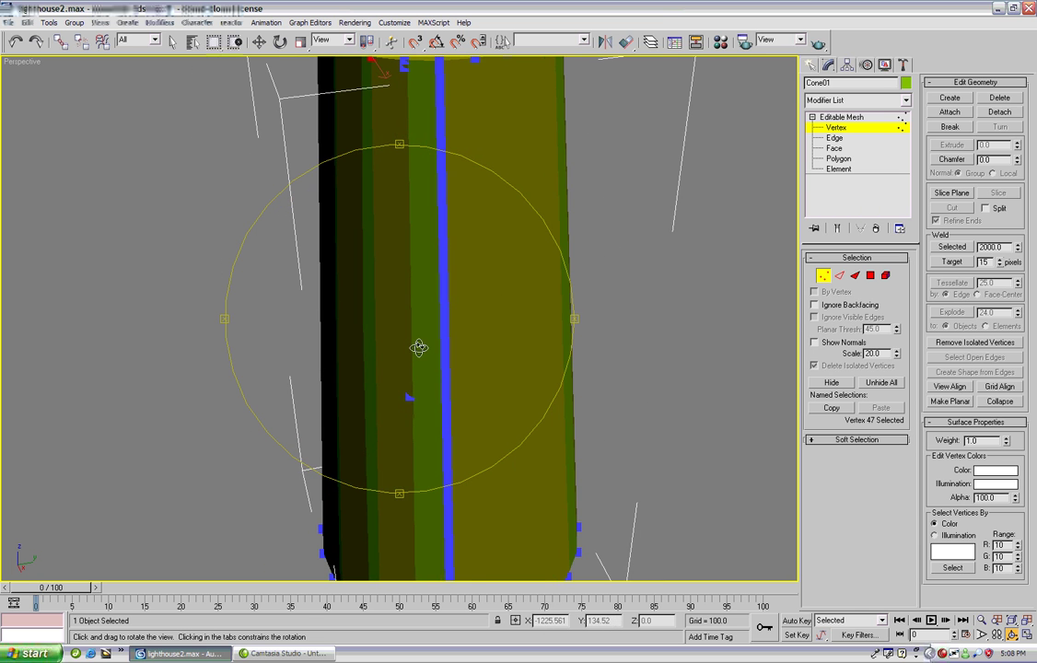
pyautogui.moveTo(397, 383); pyautogui.dragTo(437, 365)
pyautogui.moveTo(364, 263); pyautogui.dragTo(412, 278)
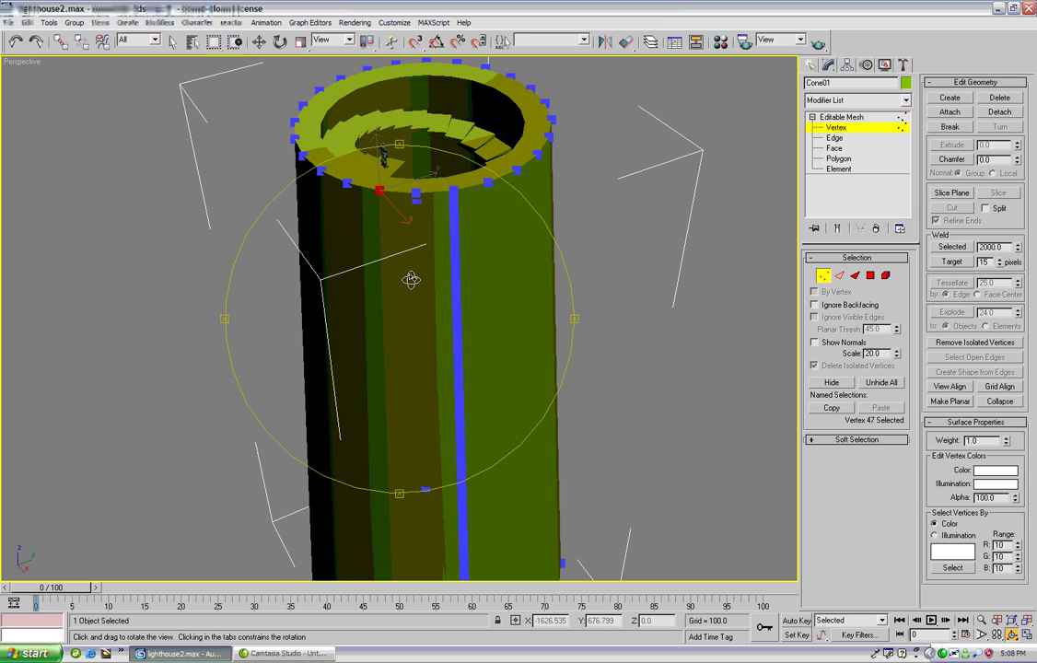
pyautogui.moveTo(407, 238); pyautogui.dragTo(385, 250)
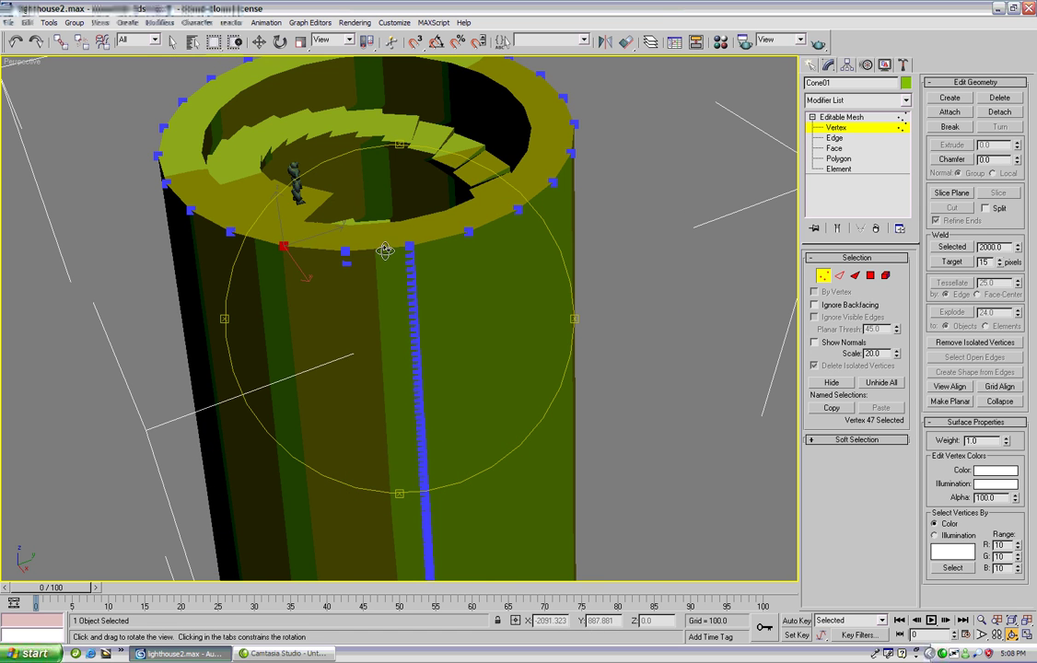
pyautogui.rightClick(512, 302)
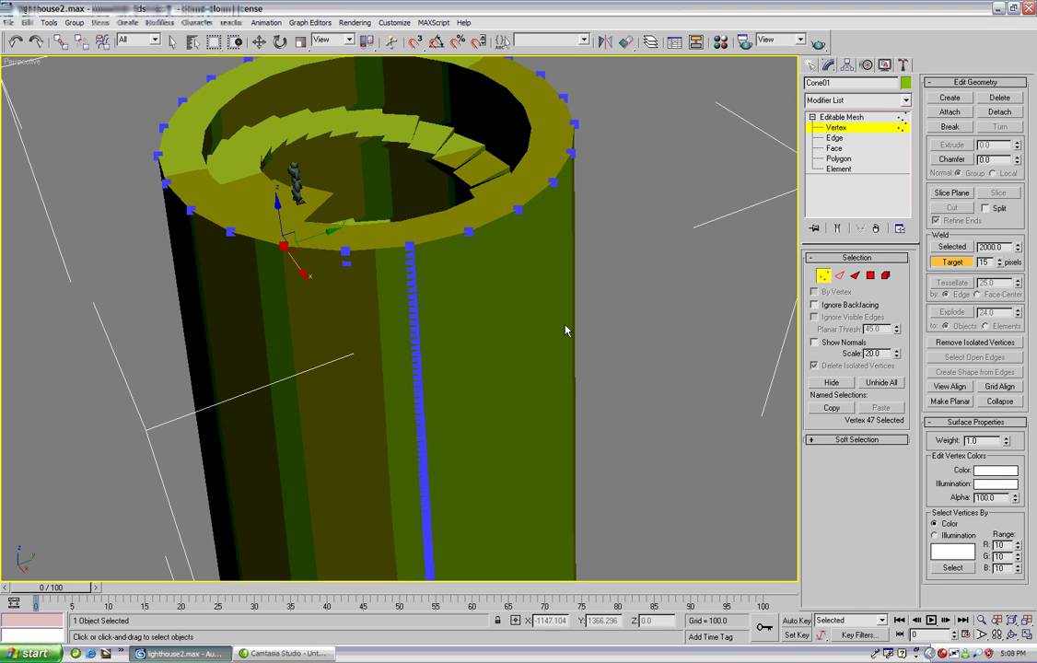
pyautogui.click(1013, 636)
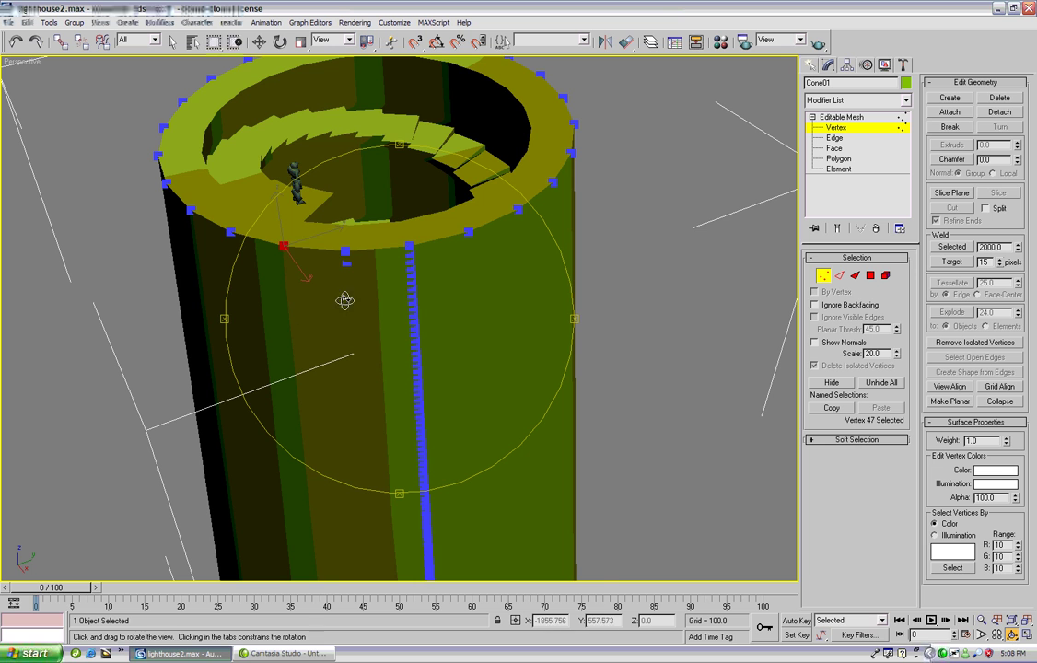
pyautogui.moveTo(345, 302); pyautogui.dragTo(317, 237)
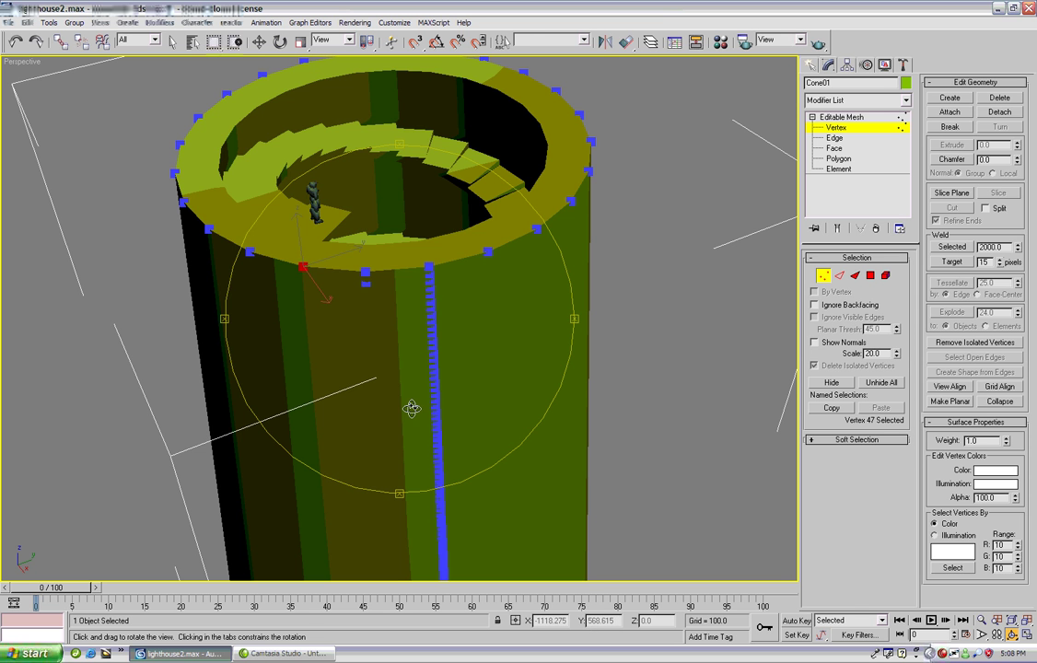
pyautogui.moveTo(349, 326); pyautogui.dragTo(467, 329)
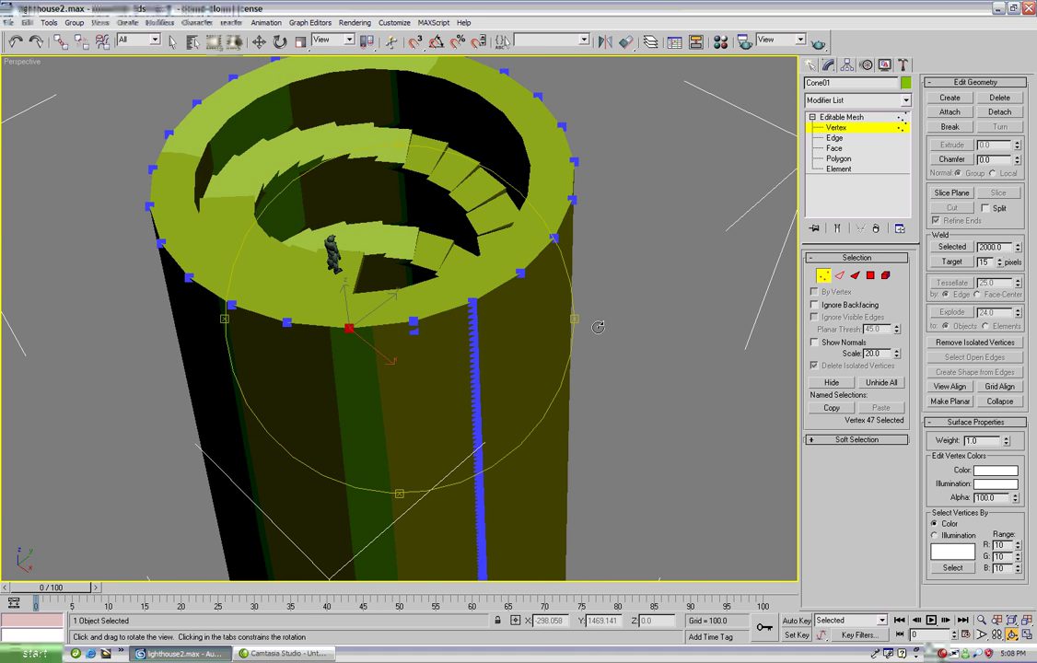
pyautogui.moveTo(682, 206); pyautogui.dragTo(555, 384)
pyautogui.moveTo(678, 409); pyautogui.dragTo(377, 213)
pyautogui.moveTo(383, 227); pyautogui.dragTo(421, 395, button='middle')
pyautogui.moveTo(421, 395); pyautogui.dragTo(408, 318)
pyautogui.moveTo(380, 366); pyautogui.dragTo(368, 451)
pyautogui.moveTo(369, 452); pyautogui.dragTo(376, 453, button='middle')
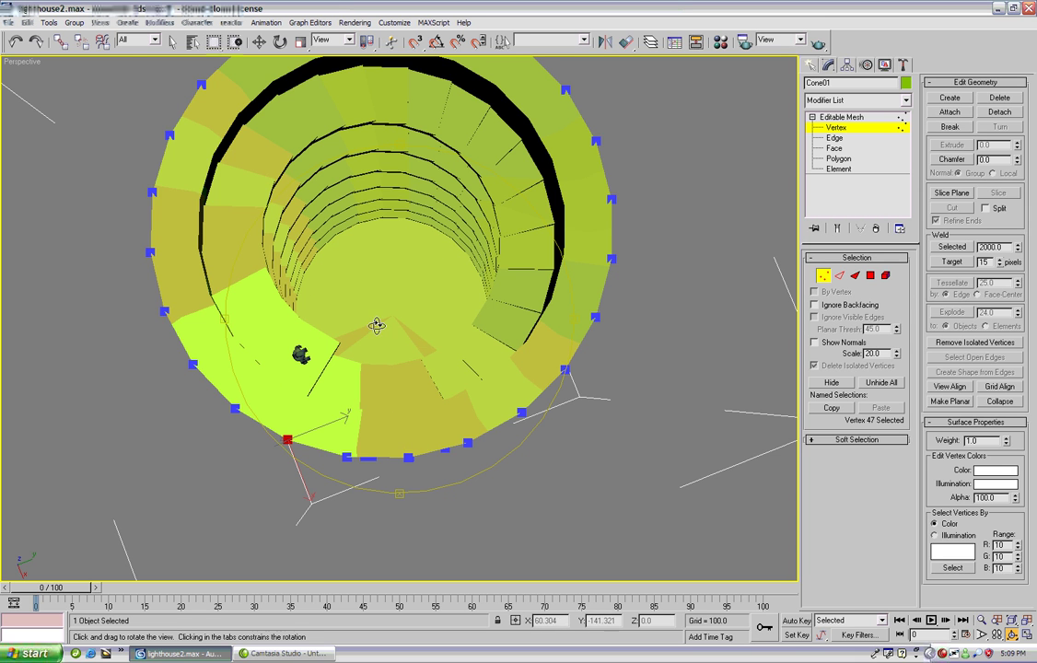
pyautogui.rightClick(376, 326)
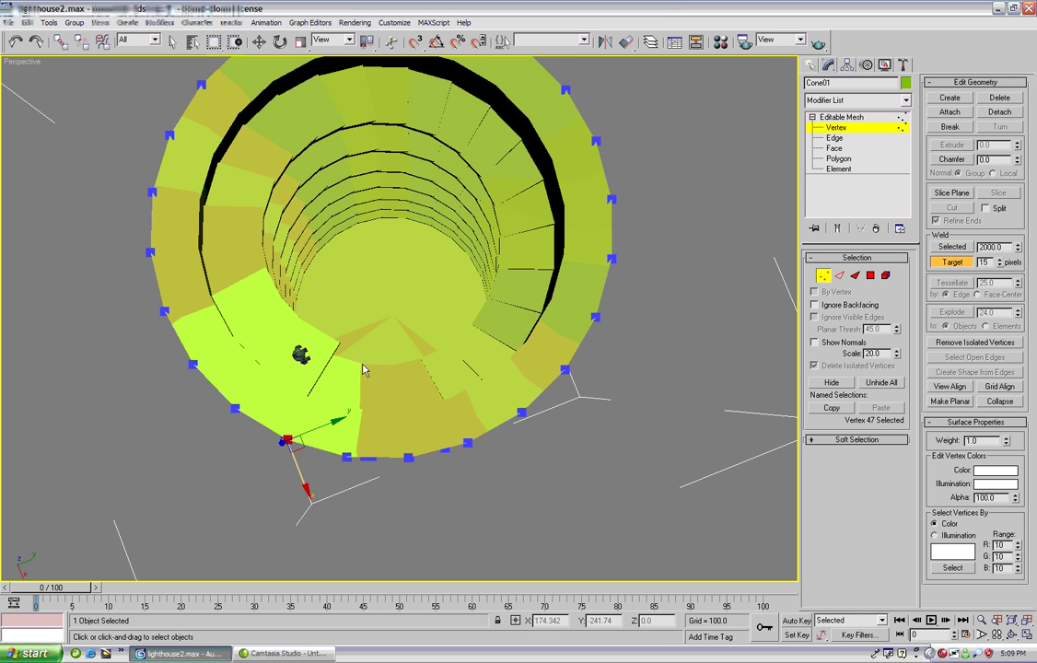
pyautogui.keyDown('alt'); pyautogui.moveTo(375, 412); pyautogui.dragTo(389, 339, button='middle'); pyautogui.keyUp('alt')
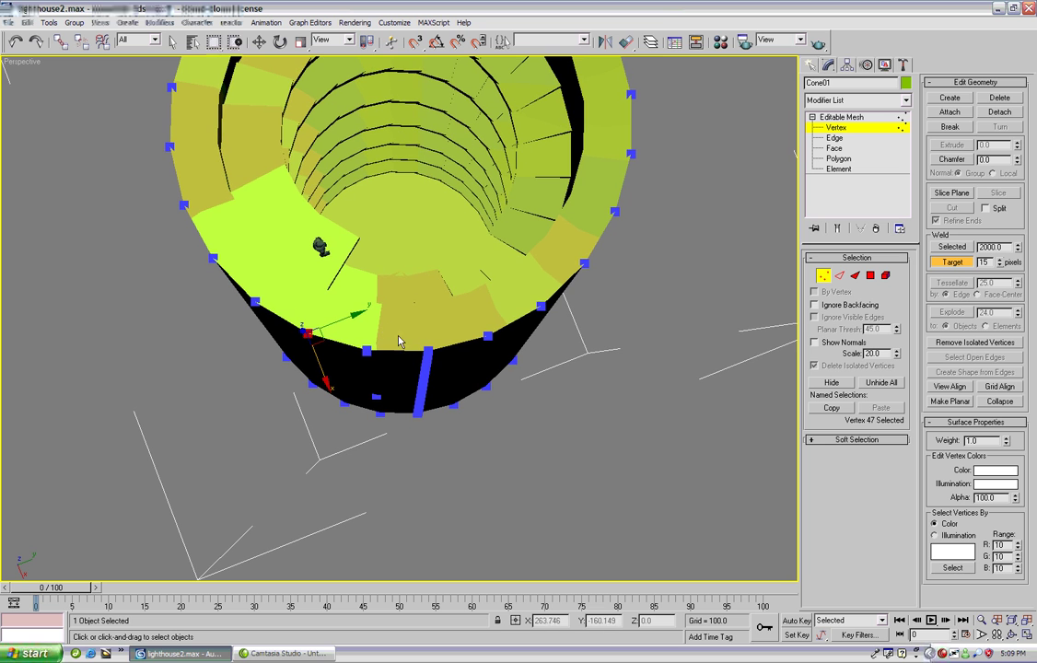
pyautogui.click(1012, 635)
pyautogui.moveTo(356, 287); pyautogui.dragTo(477, 220)
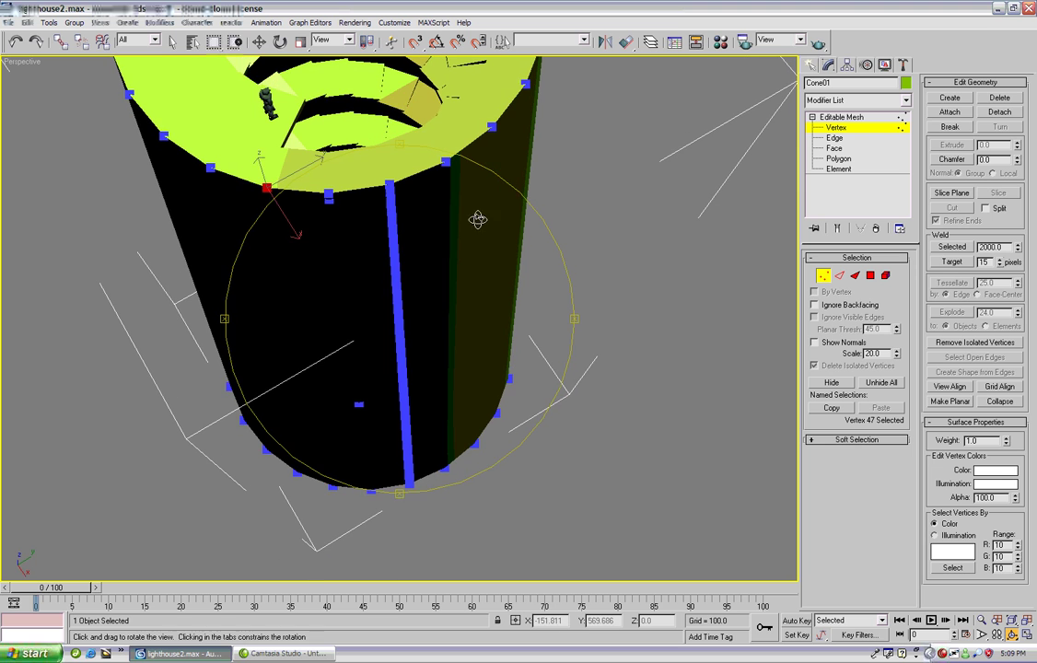
pyautogui.click(837, 231)
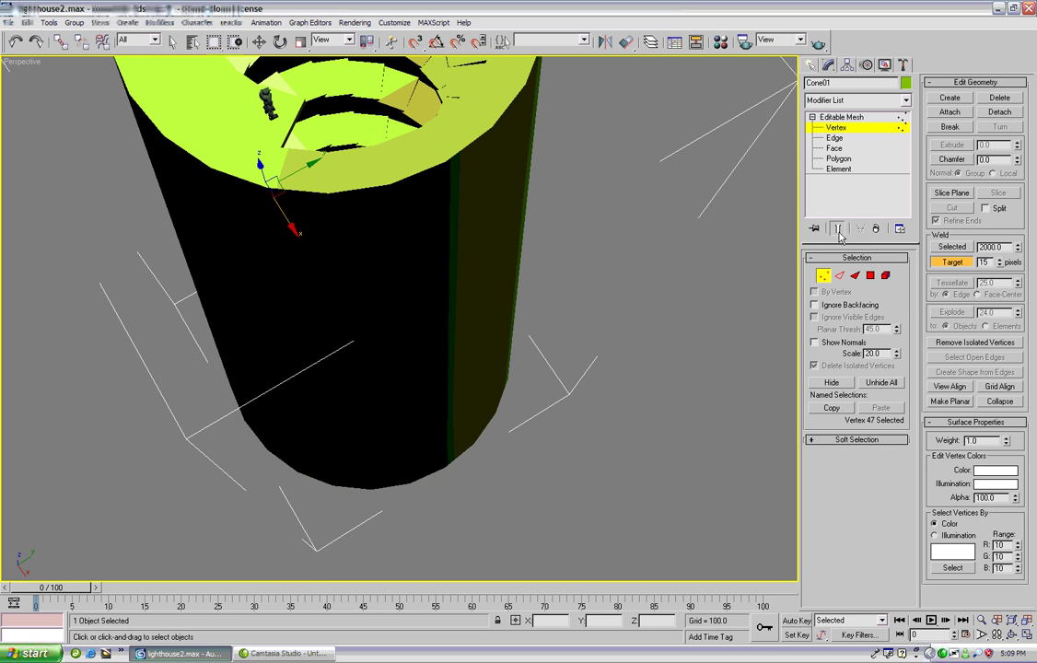
pyautogui.click(837, 230)
pyautogui.moveTo(405, 276); pyautogui.dragTo(428, 250)
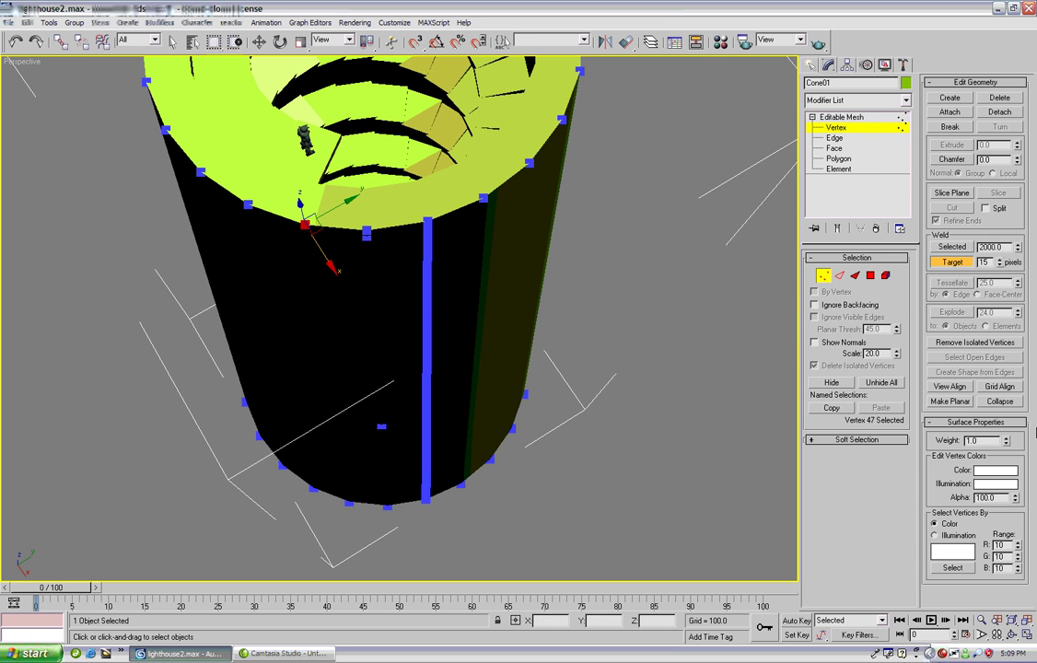
pyautogui.click(1011, 635)
pyautogui.moveTo(514, 294); pyautogui.dragTo(375, 198)
pyautogui.rightClick(375, 199)
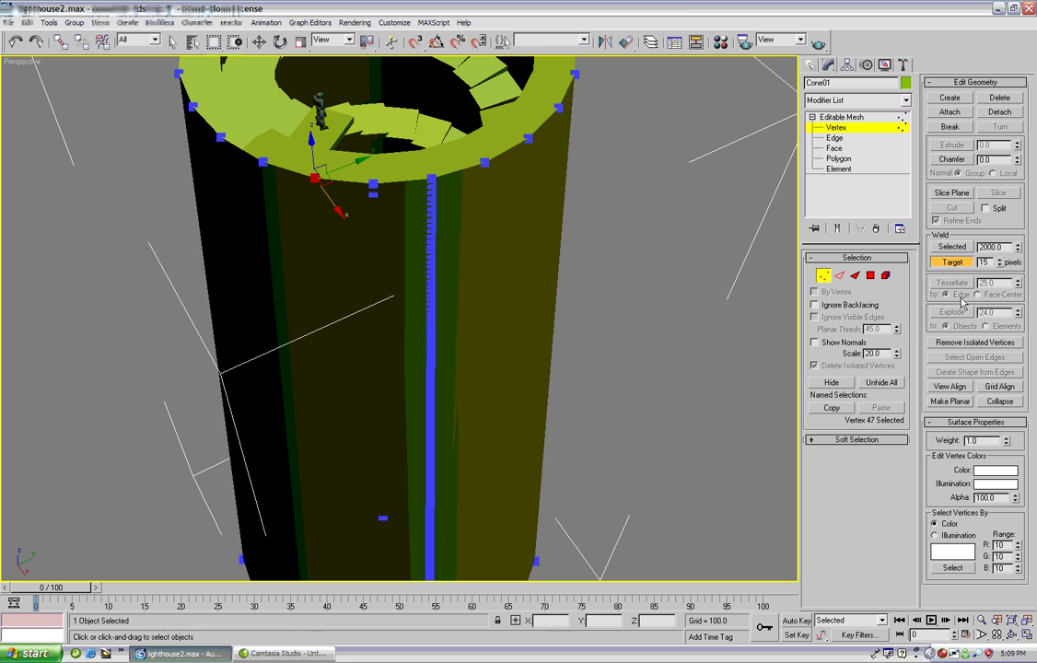
# Target-weld the upper and mid-height leftover vertices beside the remaining dense column to the rim vertex above them
pyautogui.click(952, 247)
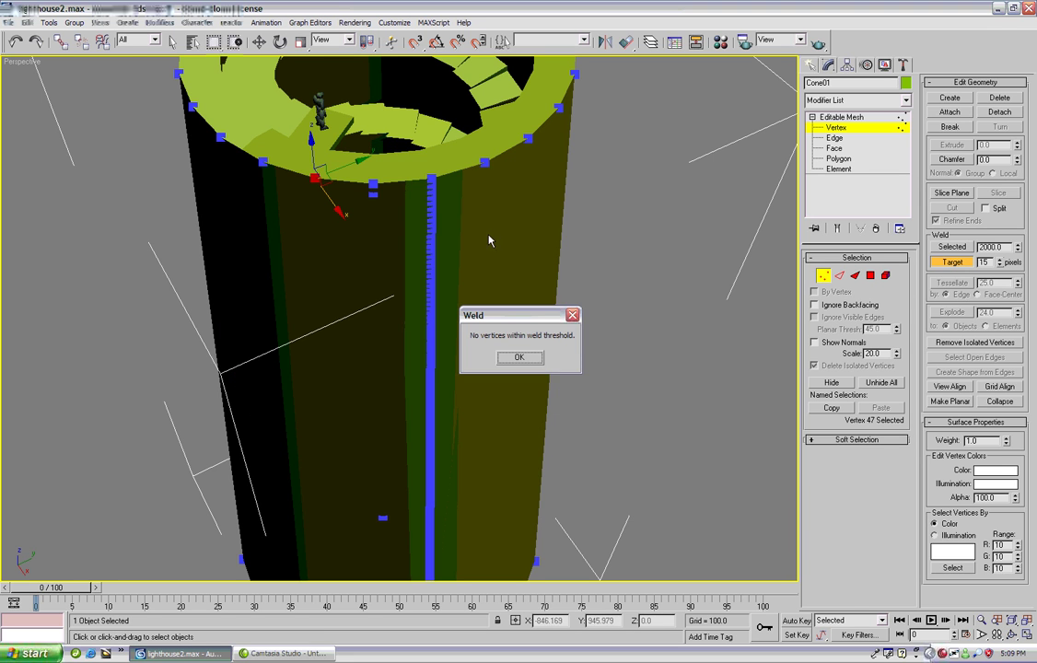
pyautogui.click(520, 358)
pyautogui.click(347, 274)
pyautogui.click(373, 191)
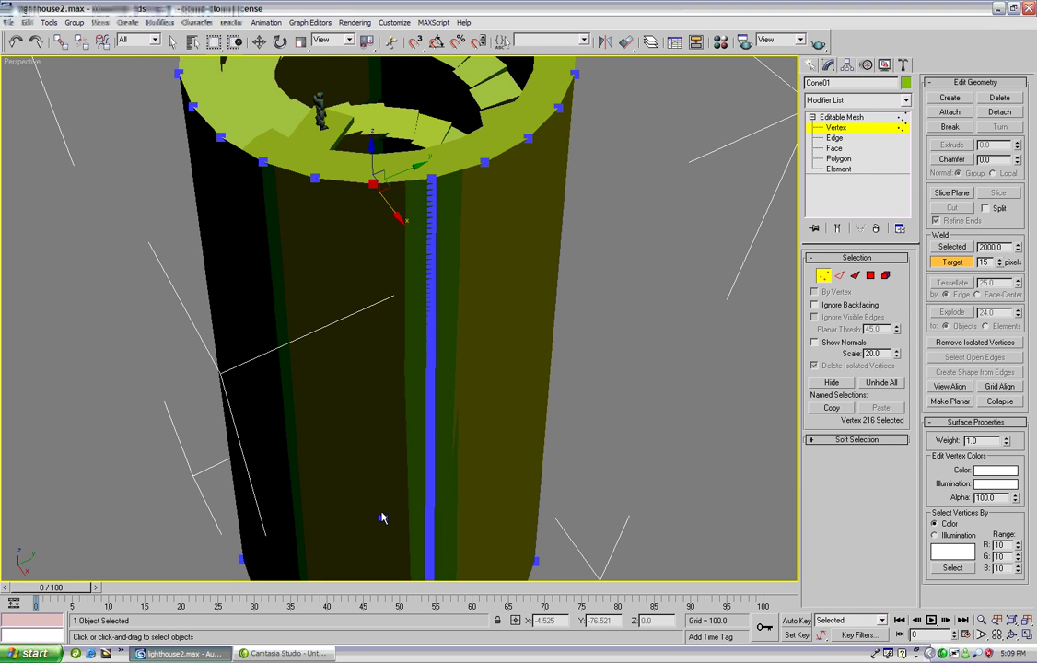
pyautogui.click(382, 518)
pyautogui.moveTo(382, 519); pyautogui.dragTo(373, 184)
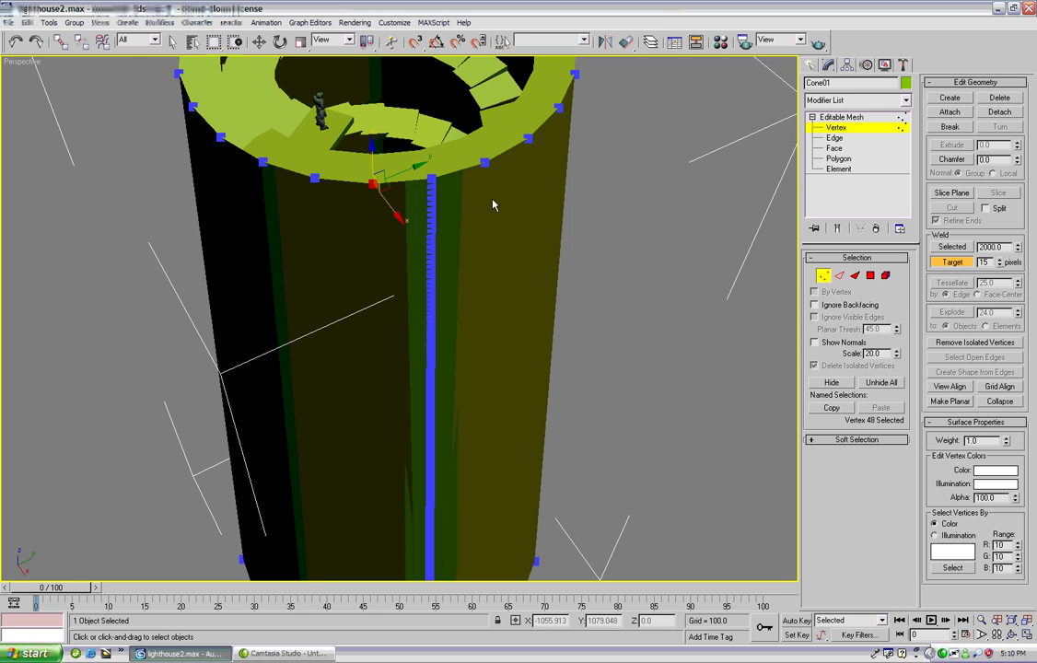
# Select the remaining dense outer-wall vertex column from above and deselect its top rim vertex
pyautogui.click(1012, 635)
pyautogui.moveTo(442, 215); pyautogui.dragTo(381, 265)
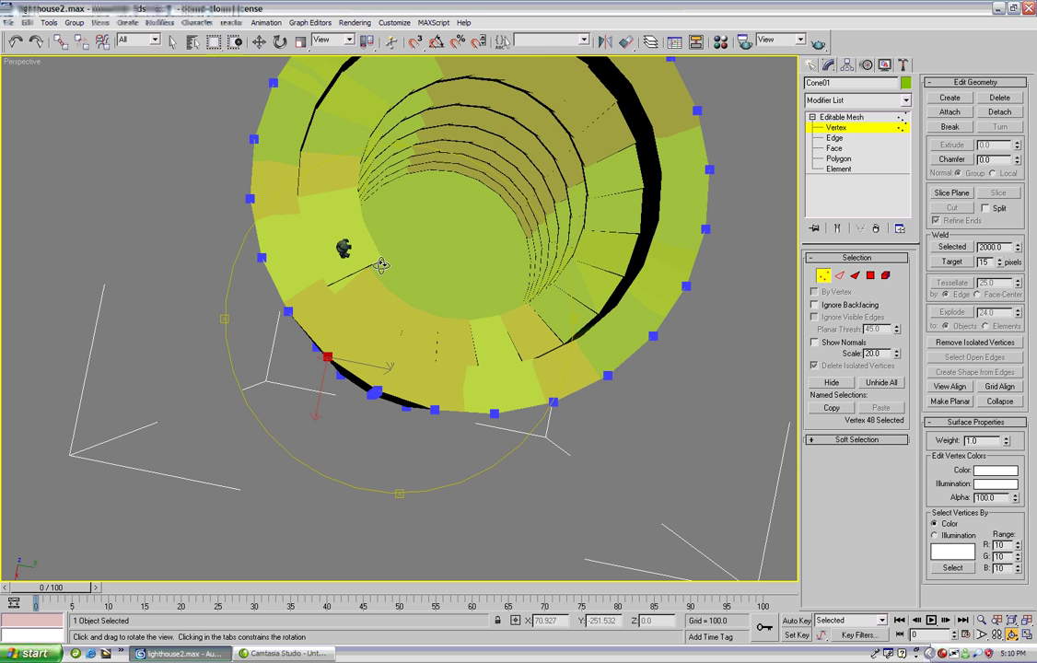
pyautogui.moveTo(432, 324); pyautogui.dragTo(419, 359)
pyautogui.rightClick(359, 402)
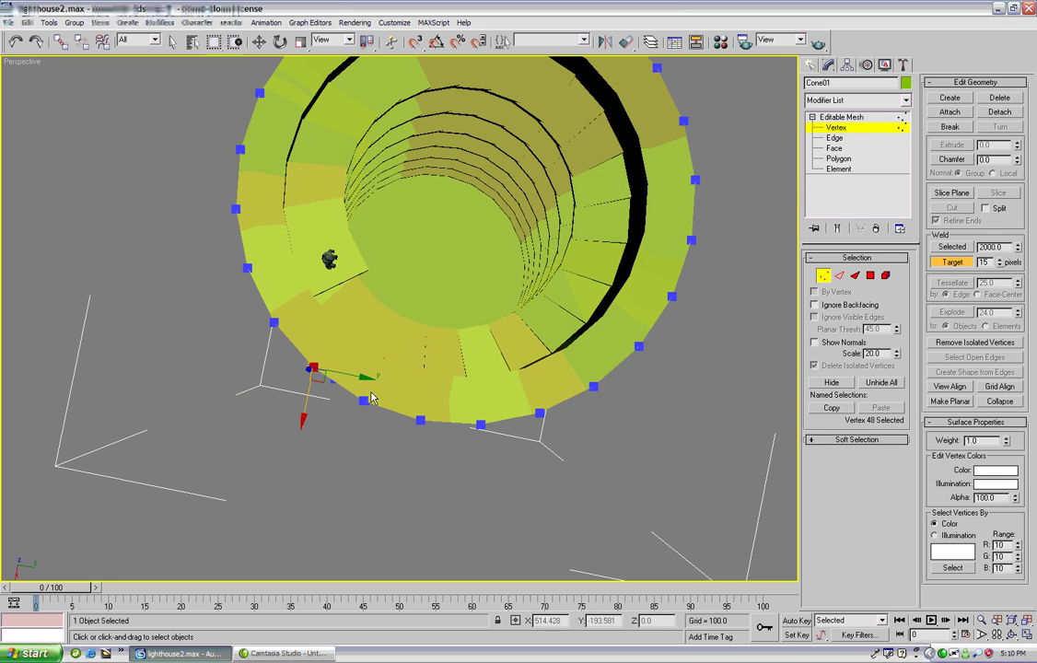
pyautogui.moveTo(382, 424); pyautogui.dragTo(383, 421)
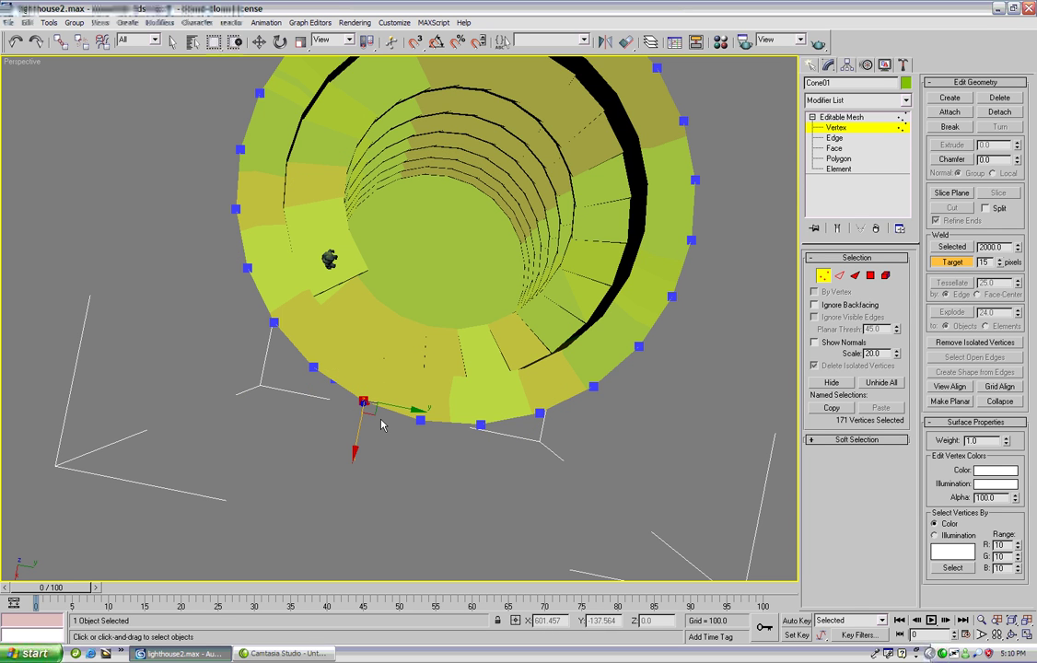
pyautogui.click(1012, 636)
pyautogui.moveTo(340, 350); pyautogui.dragTo(402, 285)
pyautogui.rightClick(414, 269)
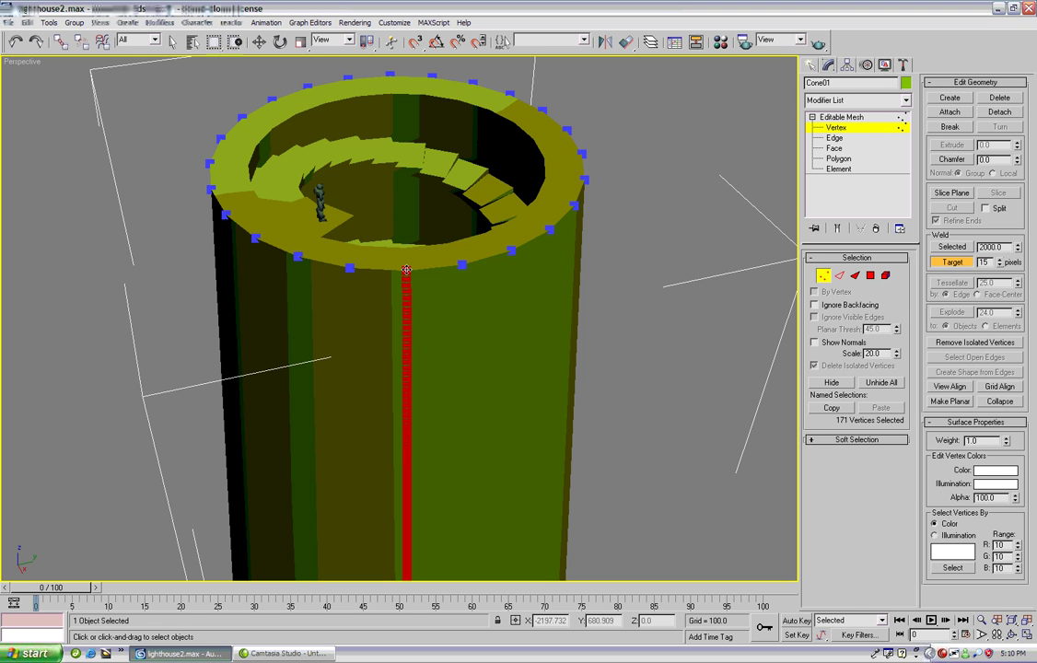
pyautogui.keyDown('alt'); pyautogui.click(406, 270); pyautogui.keyUp('alt')
# Deselect the base vertex of the selected dense outer-wall column at the tower's underside
pyautogui.moveTo(445, 319); pyautogui.dragTo(451, 173, button='middle')
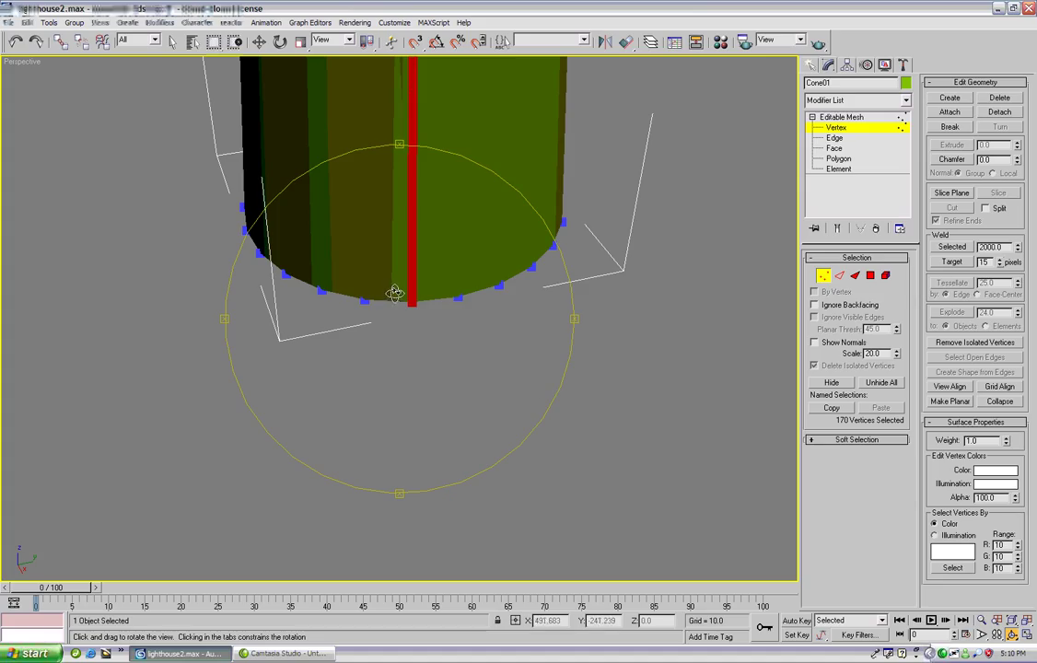
pyautogui.moveTo(396, 291); pyautogui.dragTo(407, 186)
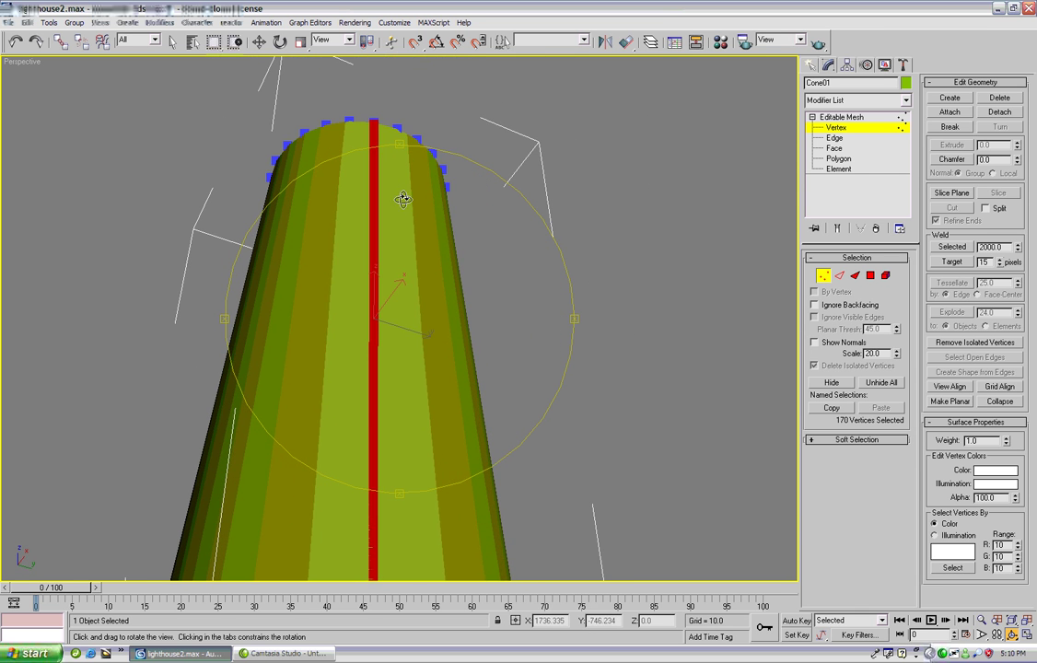
pyautogui.moveTo(367, 369); pyautogui.dragTo(372, 338, button='middle')
pyautogui.moveTo(372, 338); pyautogui.dragTo(362, 74)
pyautogui.rightClick(461, 285)
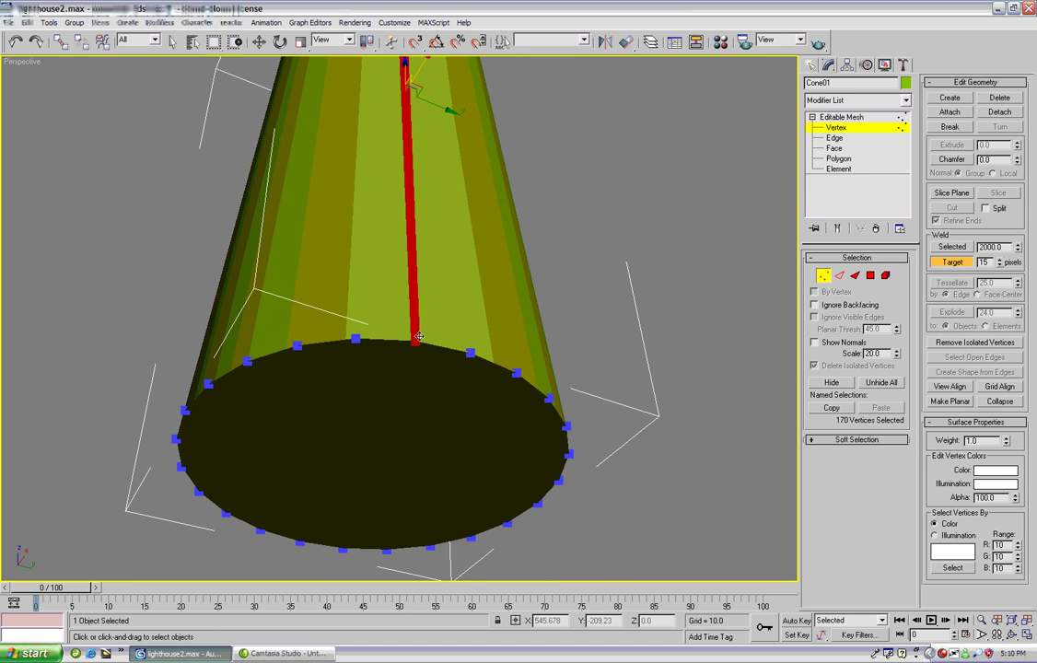
pyautogui.click(415, 342)
# Weld the selected intermediate vertices of the last dense outer-wall column together
pyautogui.click(1012, 634)
pyautogui.moveTo(491, 339); pyautogui.dragTo(433, 239)
pyautogui.rightClick(487, 231)
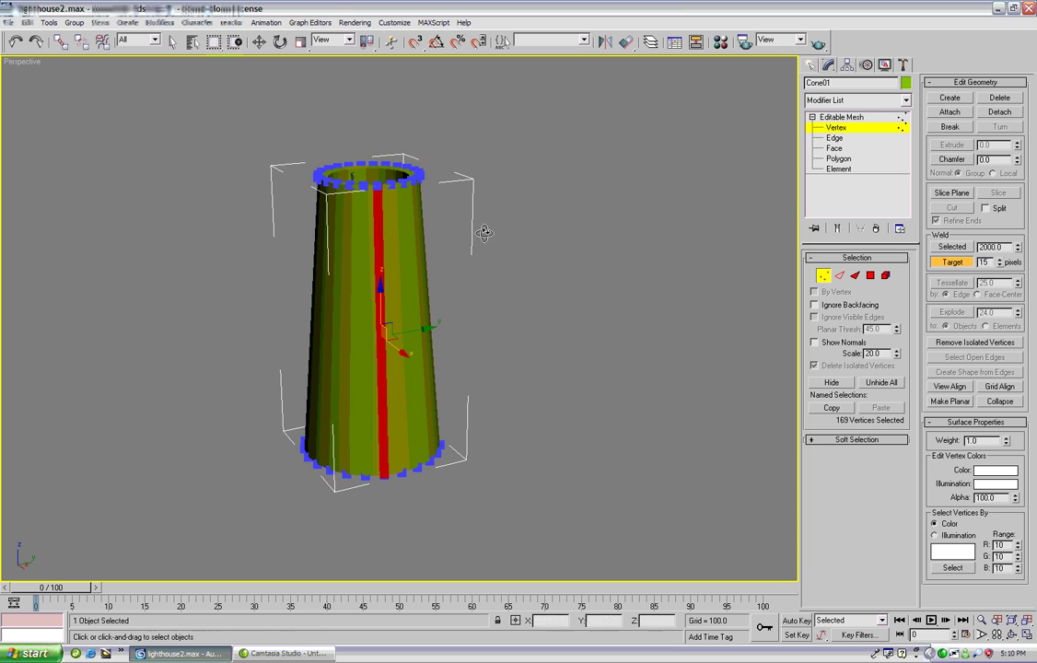
pyautogui.click(954, 247)
# Target-weld the last column's upper leftover vertex and its mid-height vertex to the rim vertex above them
pyautogui.scroll(4, 208, 249)
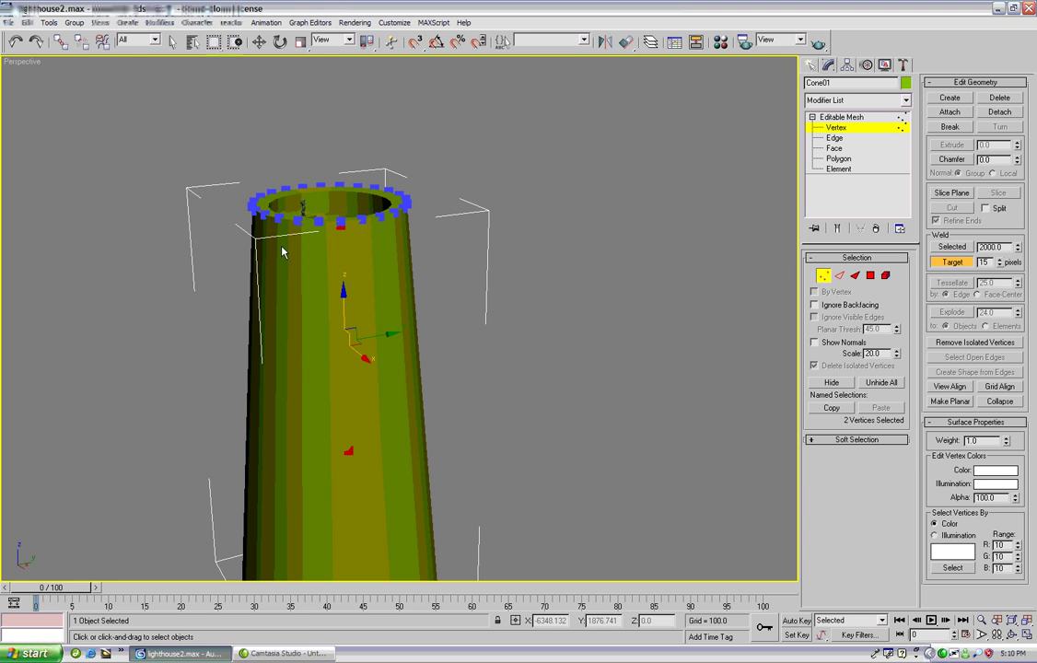
pyautogui.click(337, 280)
pyautogui.click(339, 226)
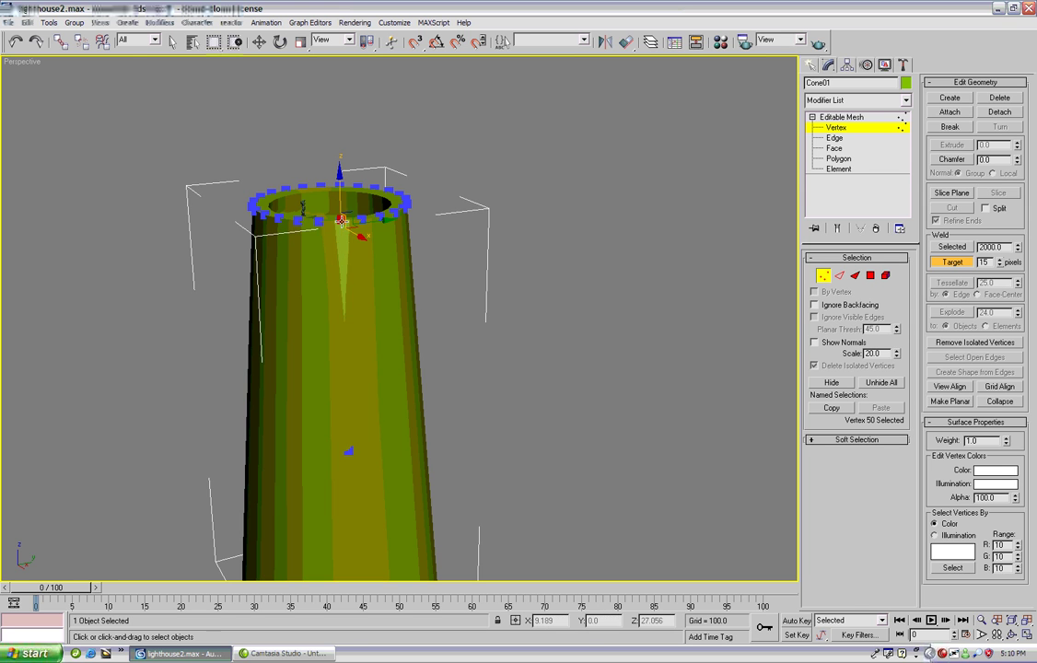
pyautogui.click(349, 451)
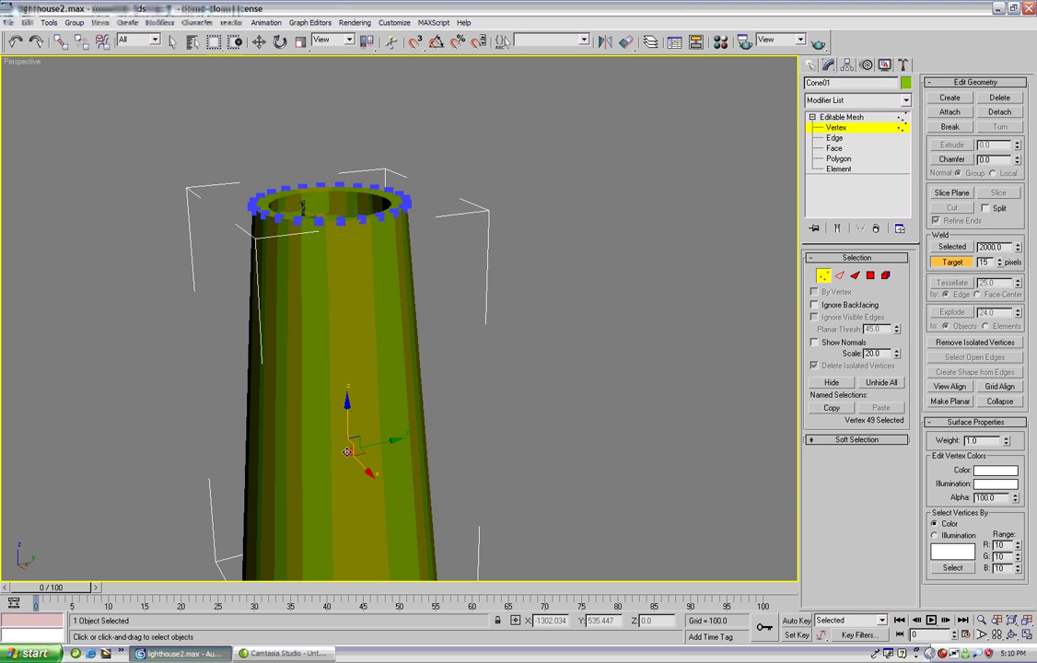
pyautogui.moveTo(349, 451); pyautogui.dragTo(340, 223)
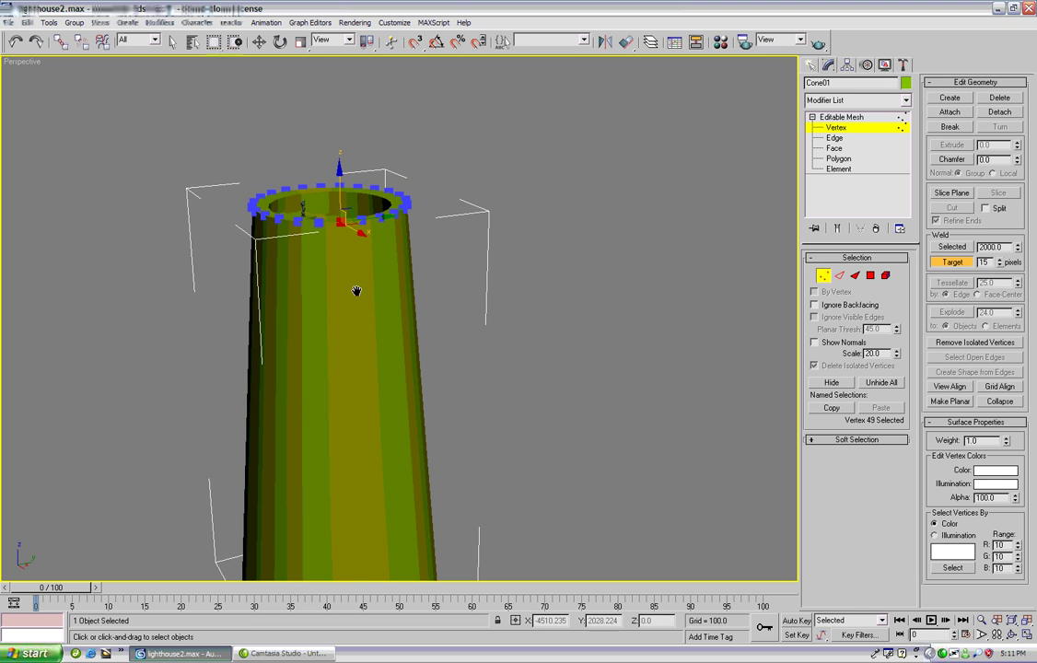
# Unhide all hidden vertices of the tower mesh
pyautogui.scroll(5, 359, 304)
pyautogui.scroll(-6, 373, 307)
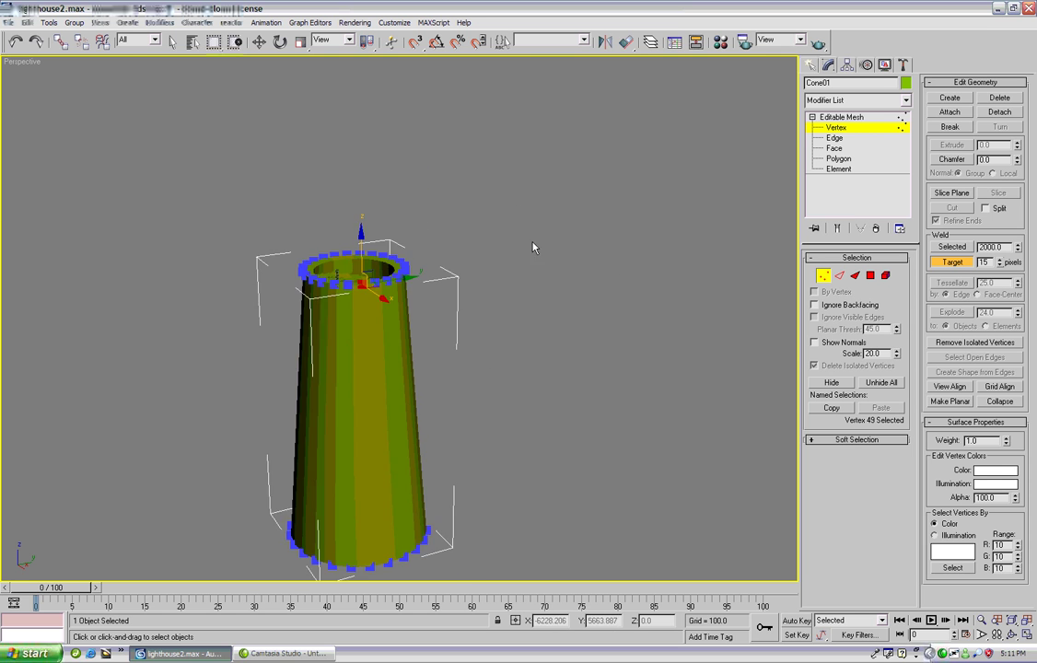
pyautogui.scroll(3, 543, 276)
pyautogui.click(881, 382)
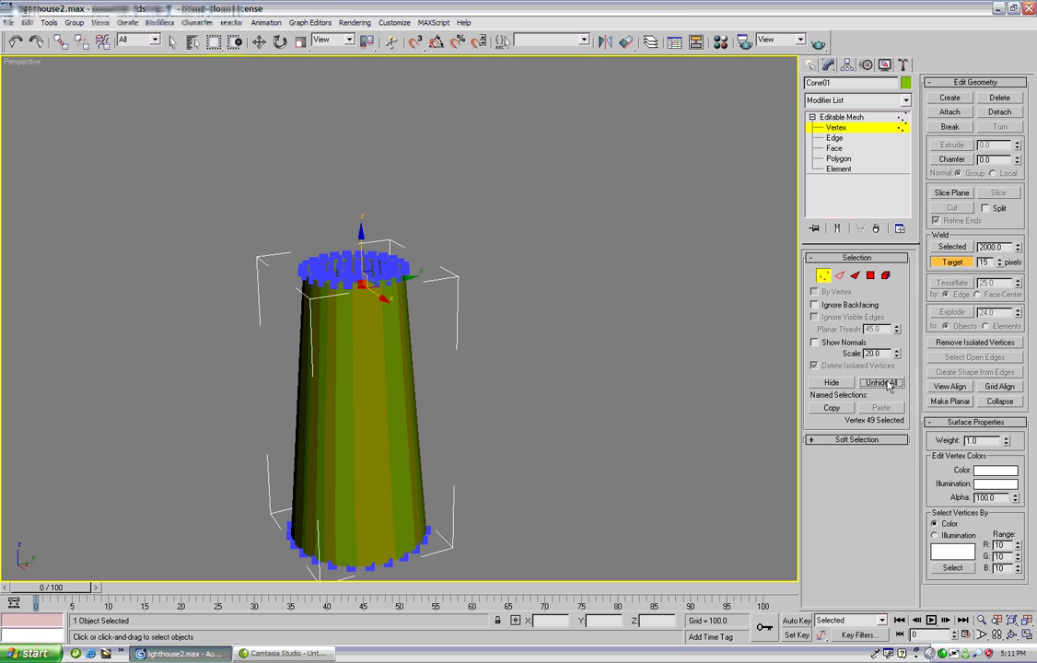
# Select all vertices of the tower mesh with the whole tower in view
pyautogui.hotkey('ctrl', 'r')
pyautogui.moveTo(241, 267); pyautogui.dragTo(889, 296)
pyautogui.scroll(-4, 497, 317)
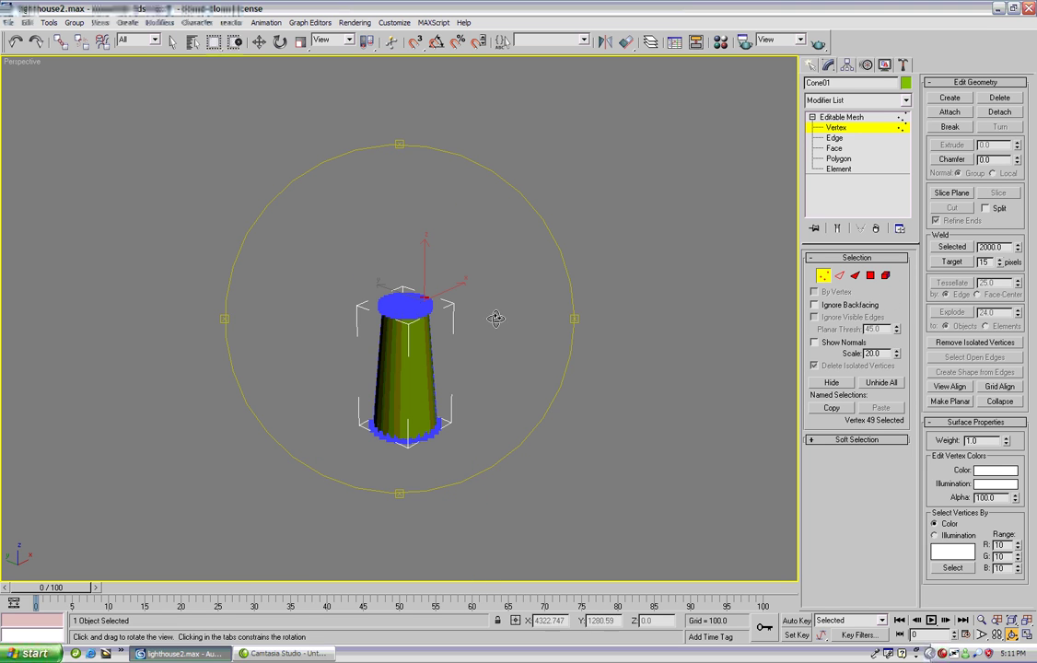
pyautogui.rightClick(493, 328)
pyautogui.moveTo(291, 204); pyautogui.dragTo(574, 514)
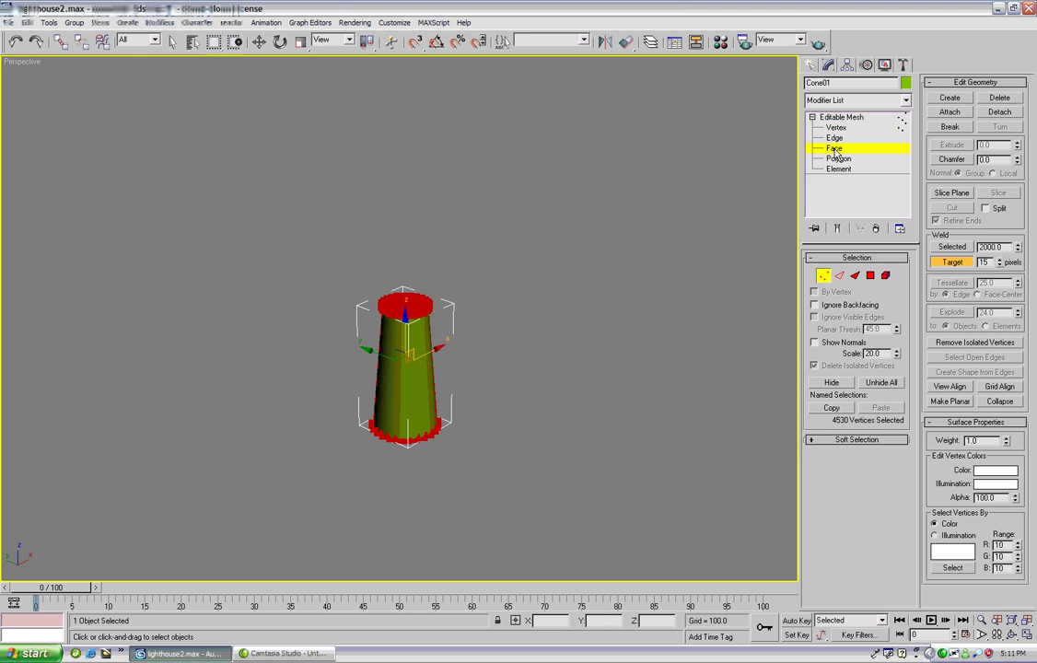
# Select every face of the tower mesh to check its face count, and clear the face selection
pyautogui.click(835, 149)
pyautogui.press('w')
pyautogui.moveTo(360, 222); pyautogui.dragTo(518, 577)
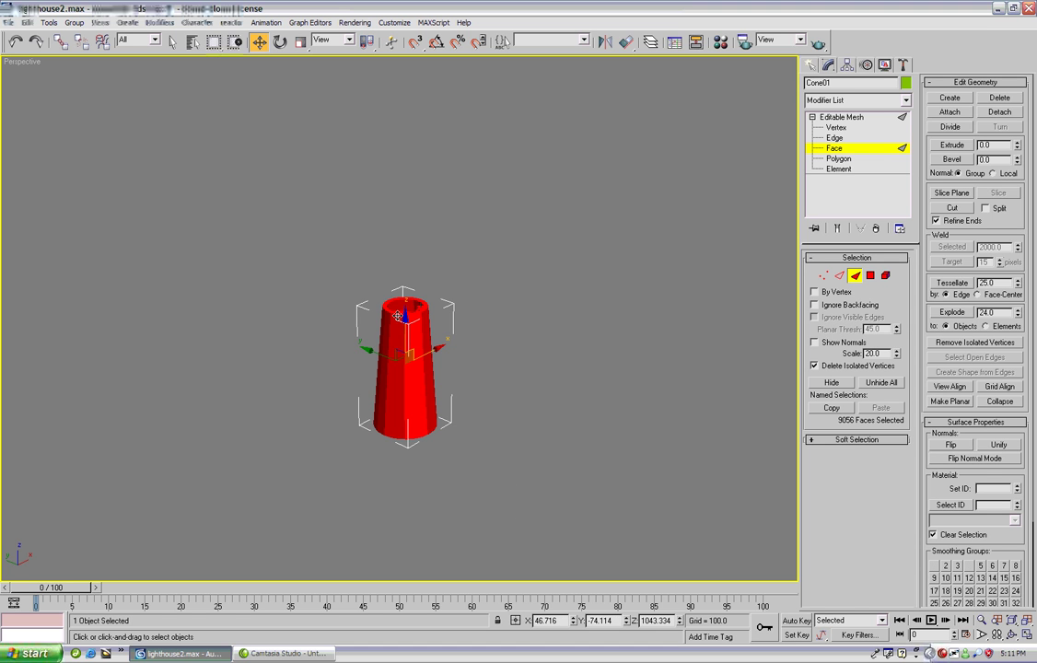
pyautogui.scroll(10, 392, 308)
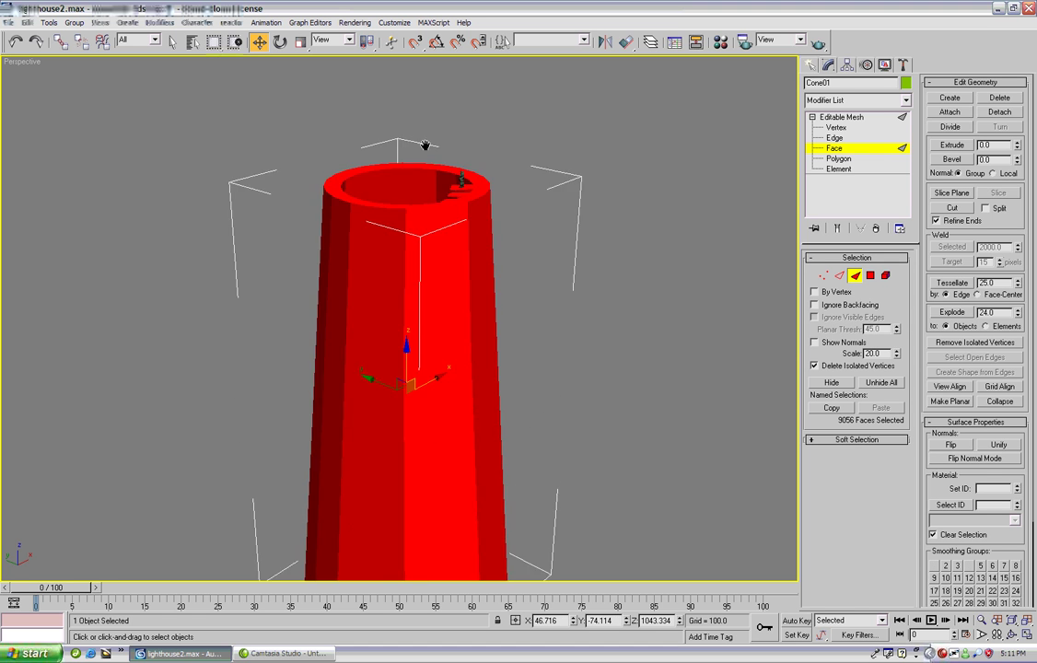
pyautogui.scroll(-15, 420, 164)
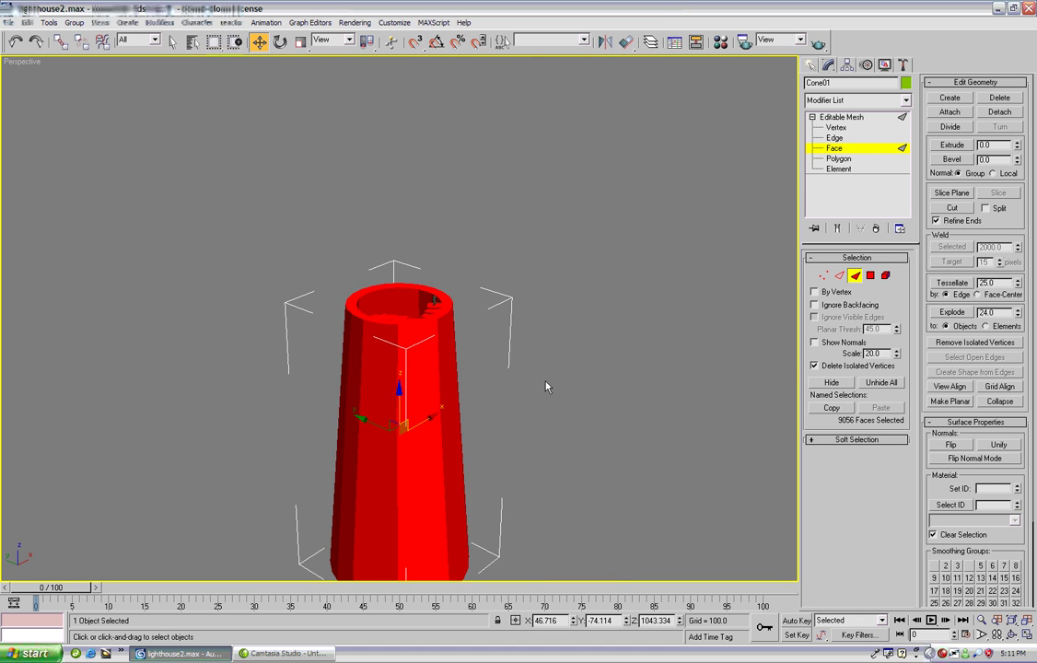
pyautogui.click(640, 359)
# Examine the tower's rim, inner wall and spiral stairs from above
pyautogui.hotkey('ctrl', 'r')
pyautogui.moveTo(340, 259); pyautogui.dragTo(317, 386)
pyautogui.scroll(8, 408, 357)
pyautogui.scroll(-8, 318, 386)
pyautogui.moveTo(340, 340); pyautogui.dragTo(385, 416)
pyautogui.moveTo(481, 383); pyautogui.dragTo(404, 303, button='middle')
pyautogui.rightClick(509, 290)
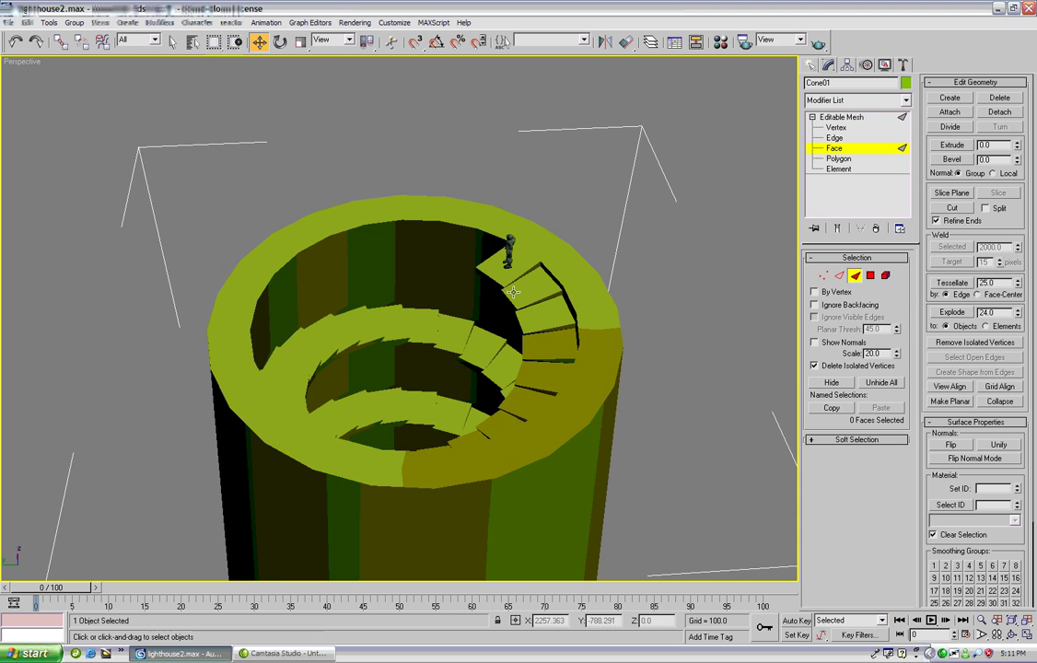
pyautogui.scroll(-4, 627, 321)
# Return to vertex level and set the transform gizmo size to 100 in the preferences
pyautogui.press('1')
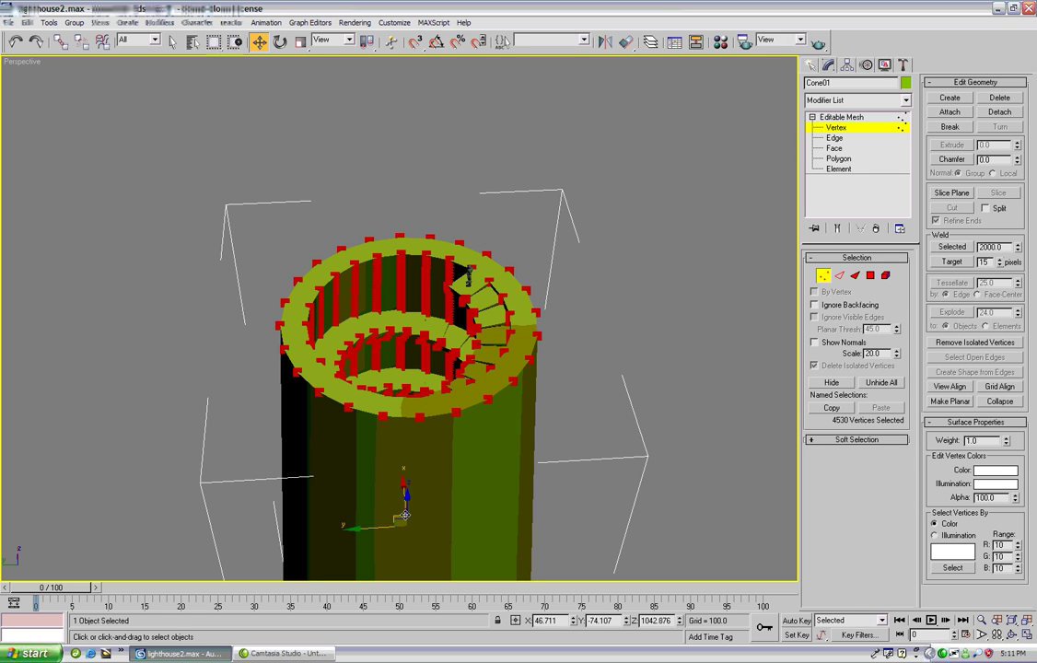
pyautogui.moveTo(455, 482); pyautogui.dragTo(476, 414, button='middle')
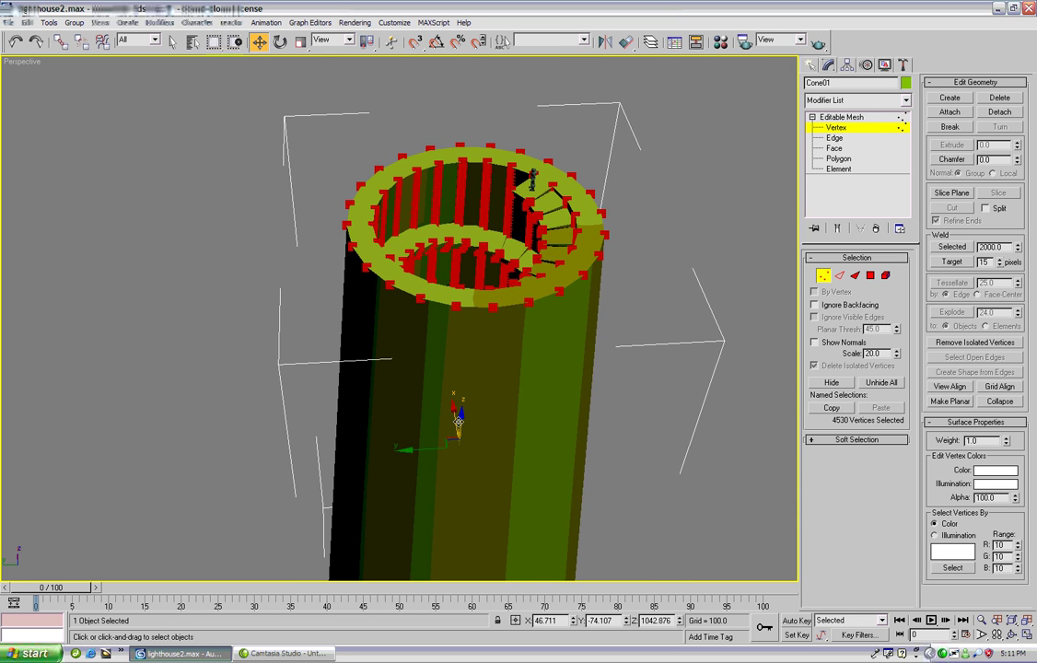
pyautogui.click(394, 23)
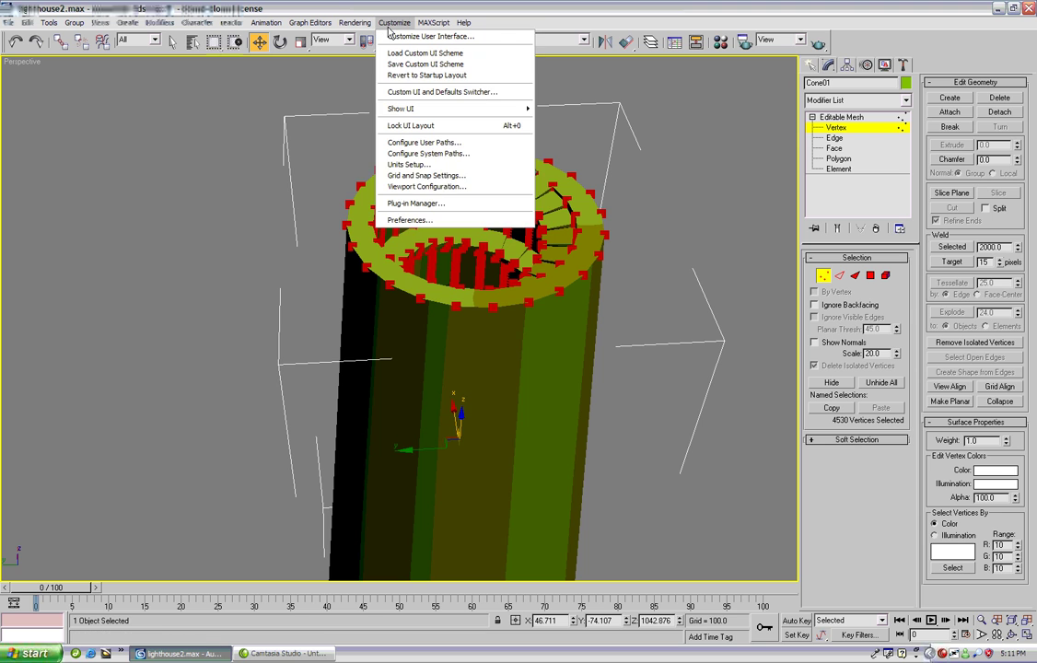
pyautogui.click(410, 221)
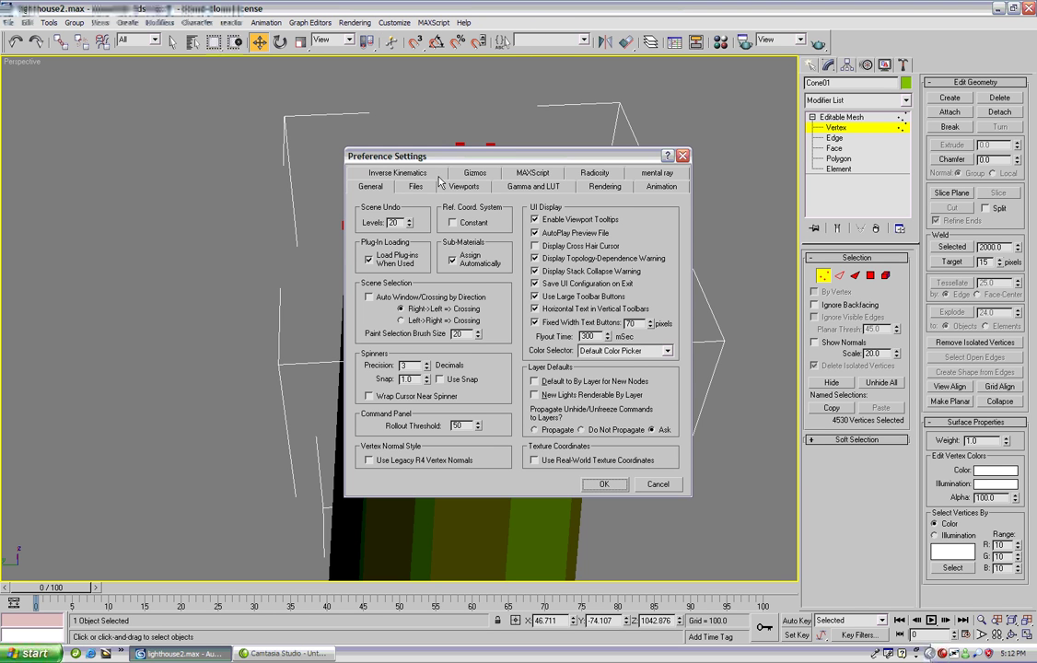
pyautogui.moveTo(460, 157); pyautogui.dragTo(410, 114)
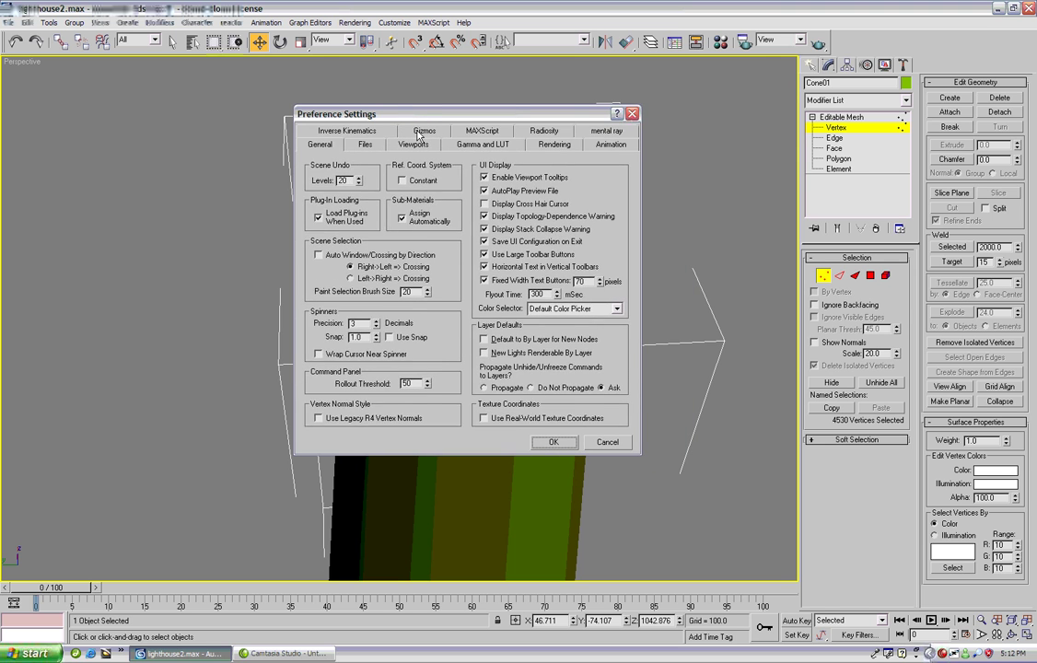
pyautogui.click(422, 130)
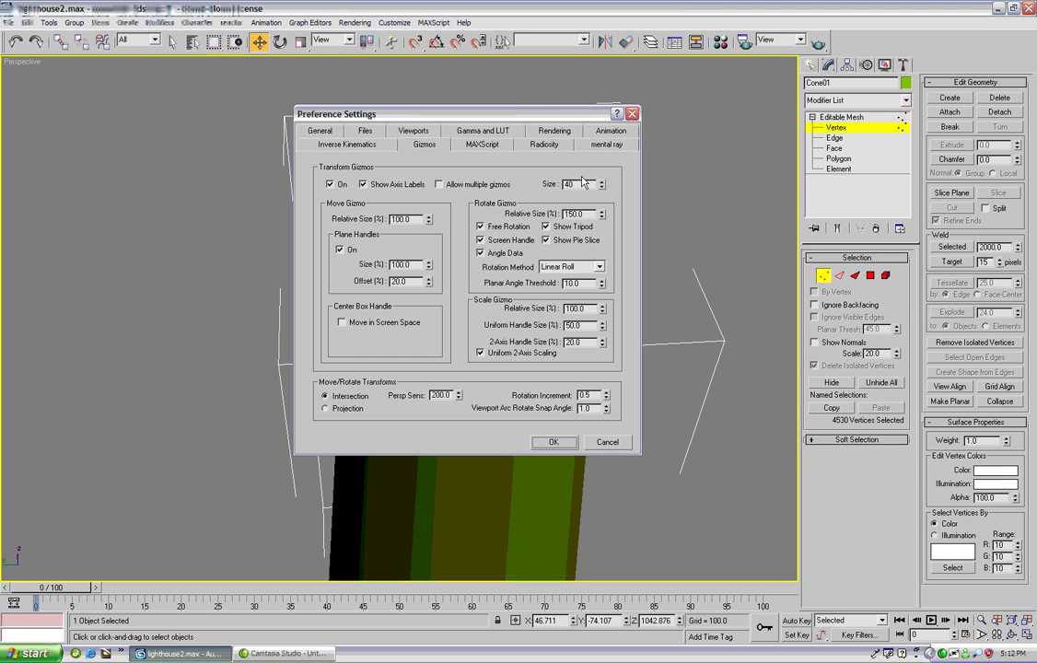
pyautogui.moveTo(474, 112); pyautogui.dragTo(653, 105)
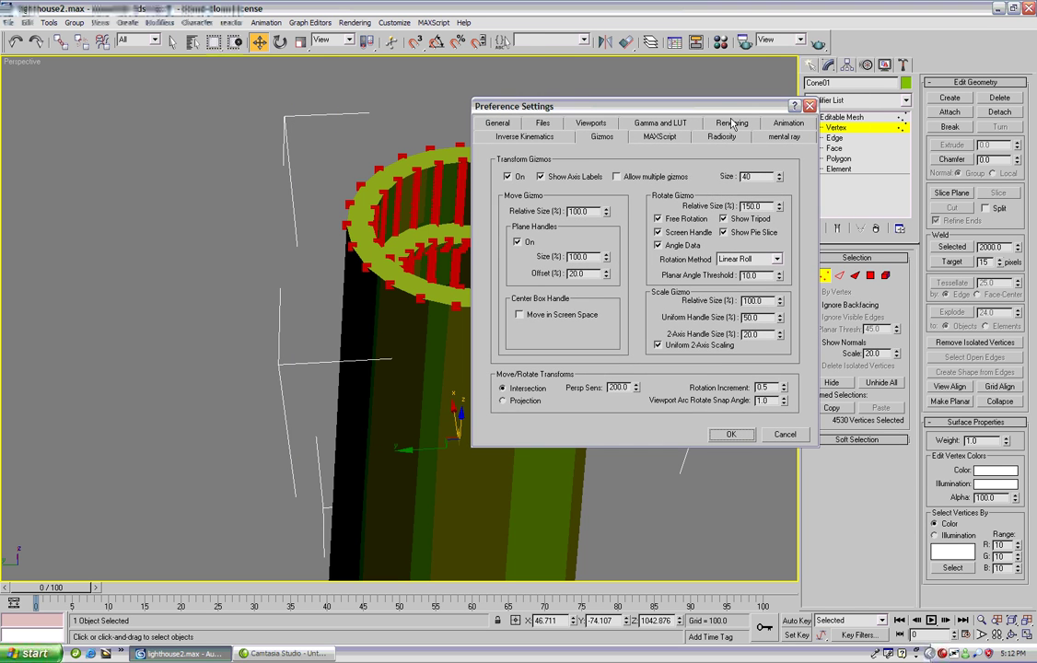
pyautogui.click(781, 174)
pyautogui.click(744, 438)
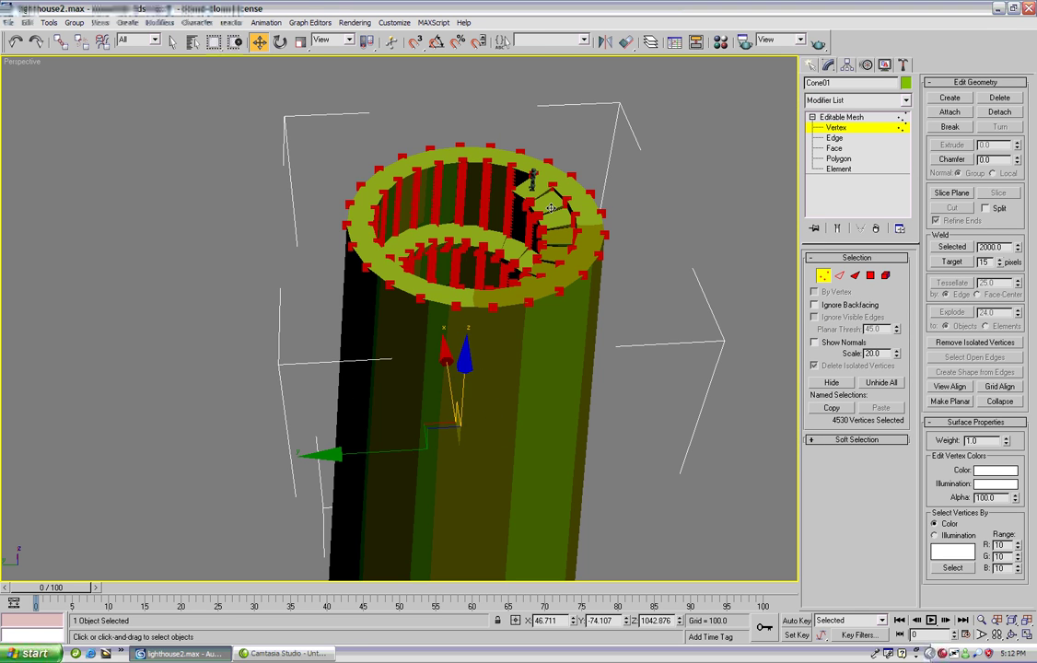
# Try to set the transform gizmo size to 40 in the preferences
pyautogui.click(394, 22)
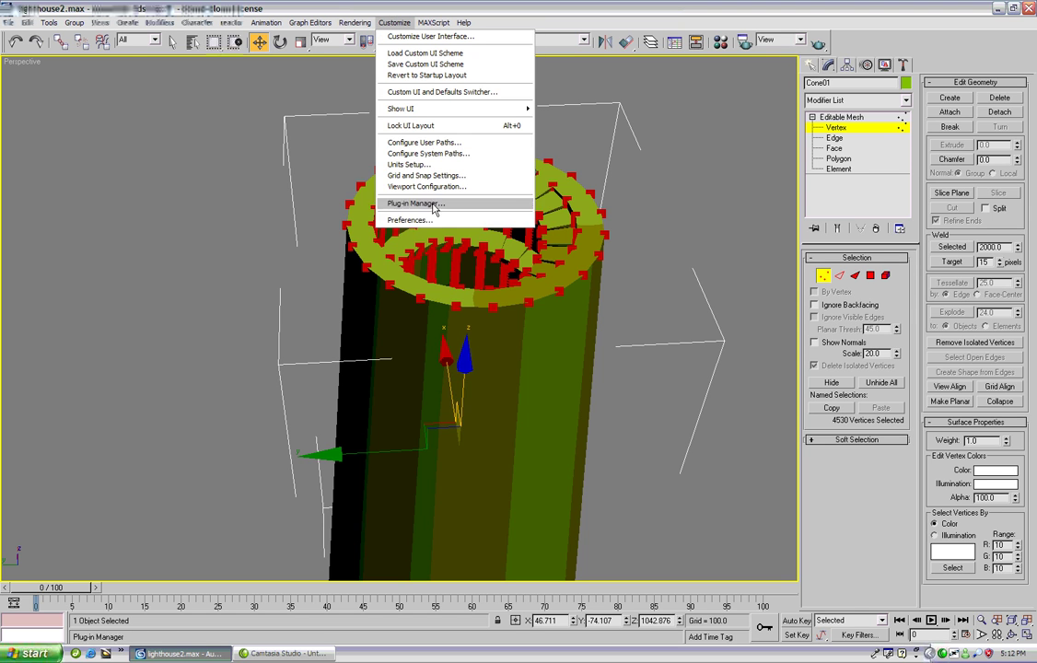
pyautogui.click(437, 221)
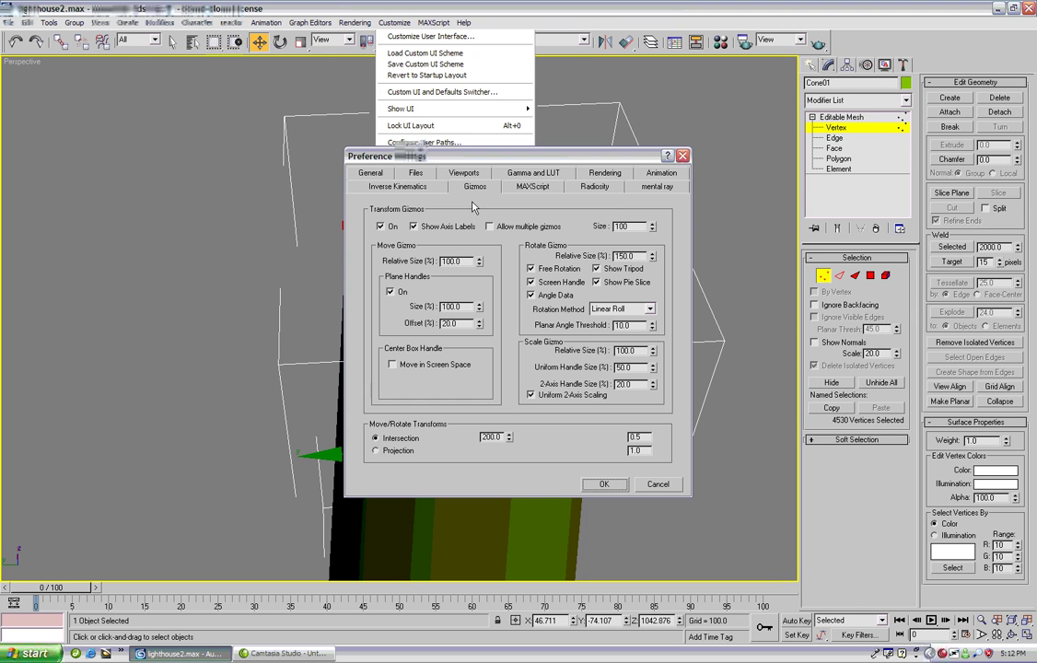
pyautogui.doubleClick(630, 225)
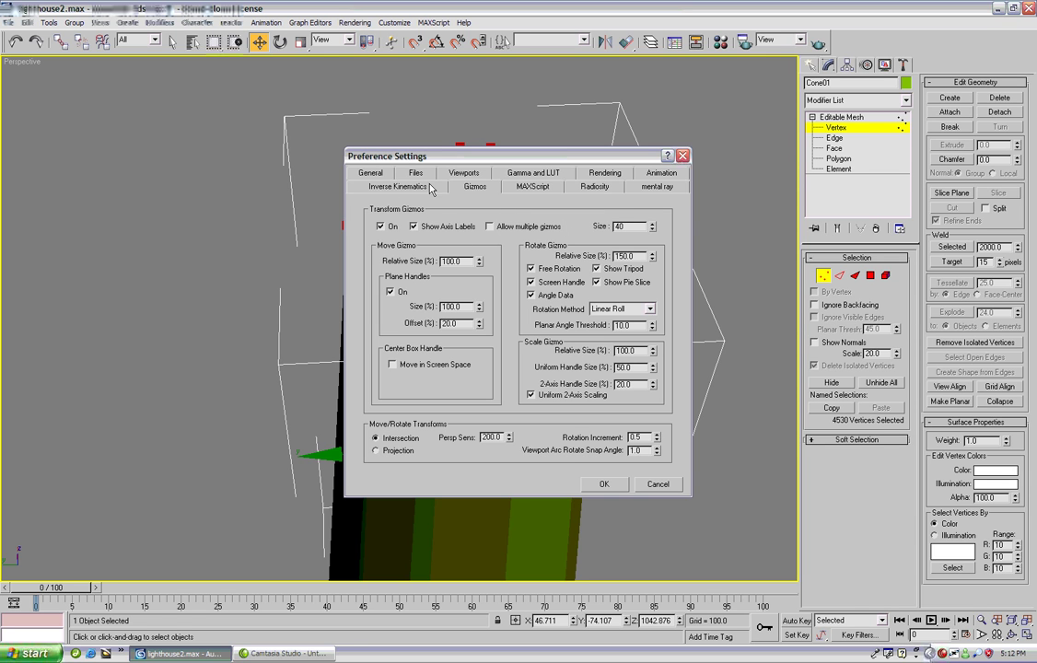
# Review the general, MAXScript, rendering and viewport preferences, including the vertex dot size, and close the preferences
pyautogui.click(377, 176)
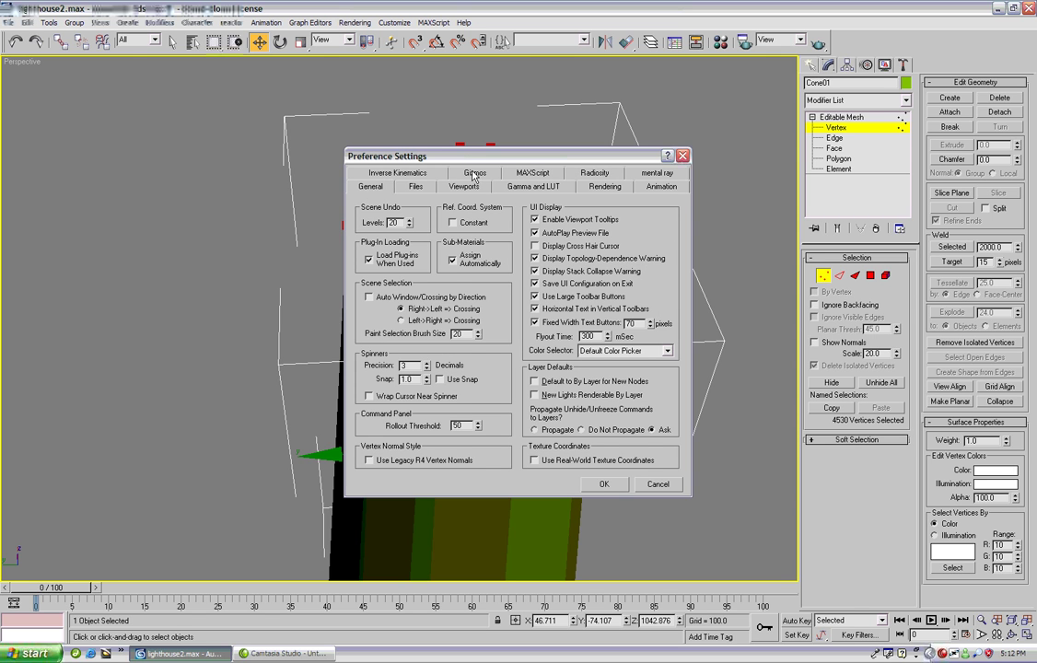
pyautogui.click(518, 174)
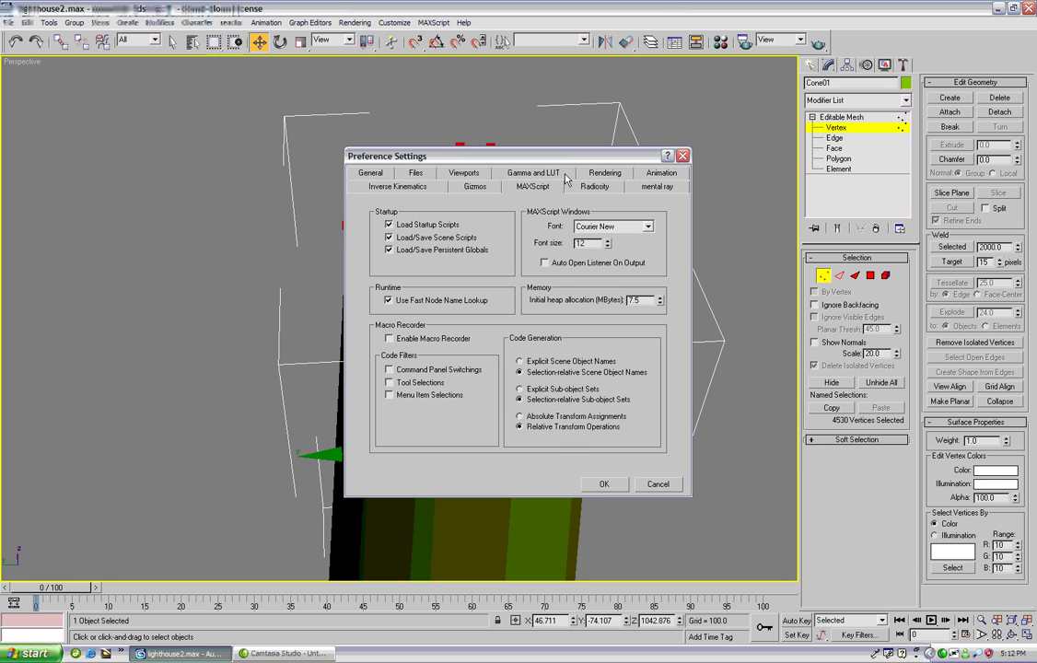
pyautogui.click(592, 173)
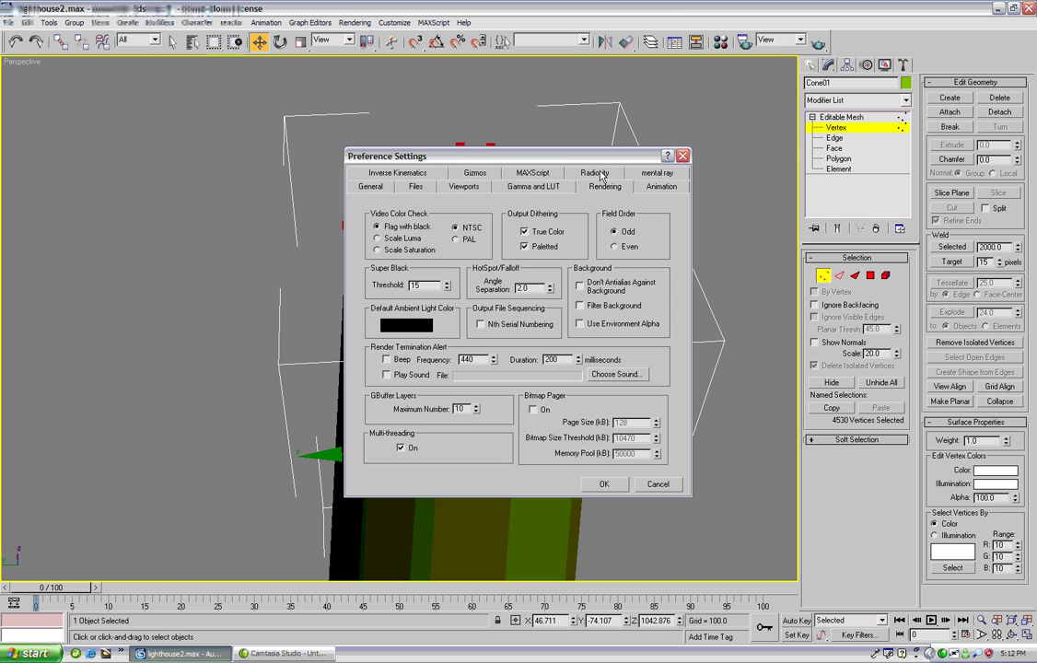
pyautogui.click(648, 189)
pyautogui.click(460, 189)
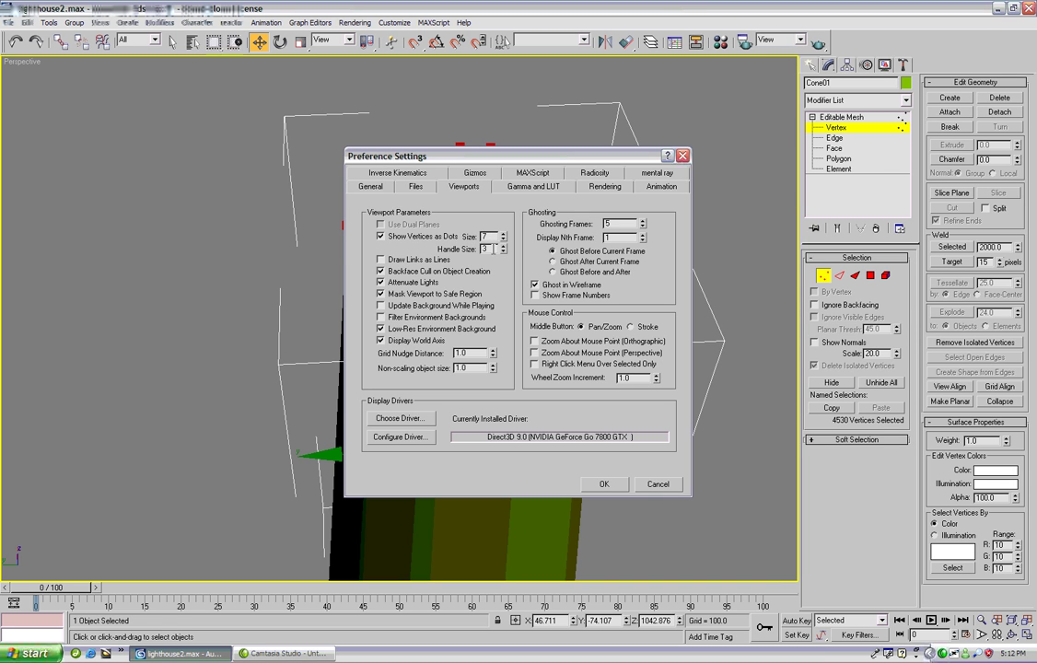
pyautogui.click(610, 483)
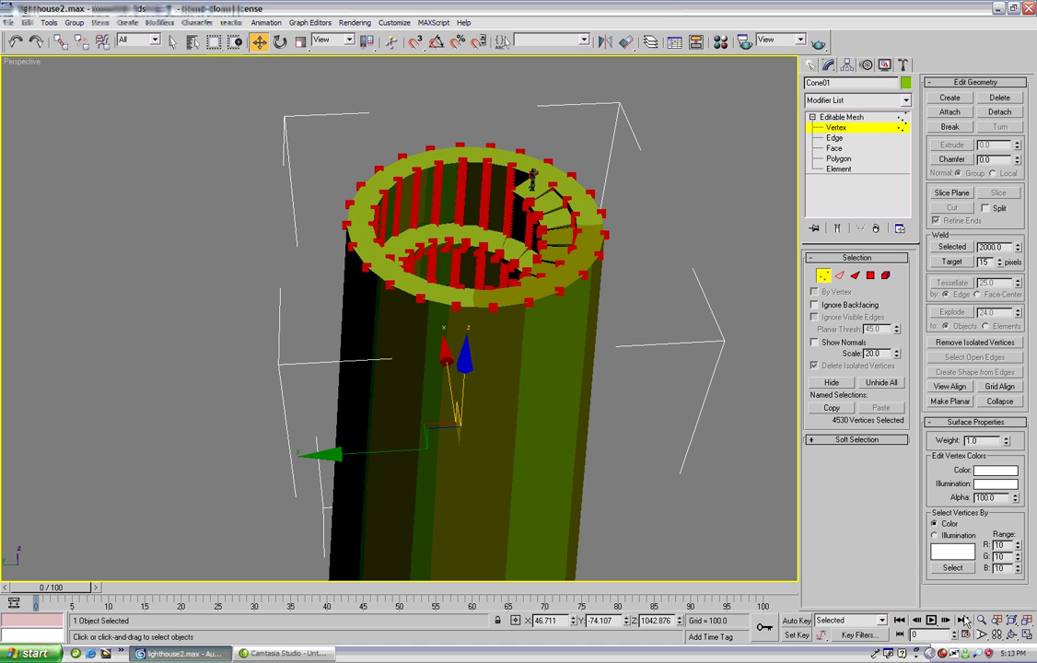
# Set a smaller transform gizmo size in the gizmo preferences and apply it
pyautogui.hotkey('ctrl', 'r')
pyautogui.moveTo(322, 351); pyautogui.dragTo(477, 336)
pyautogui.rightClick(477, 336)
pyautogui.moveTo(520, 296); pyautogui.dragTo(555, 305, button='middle')
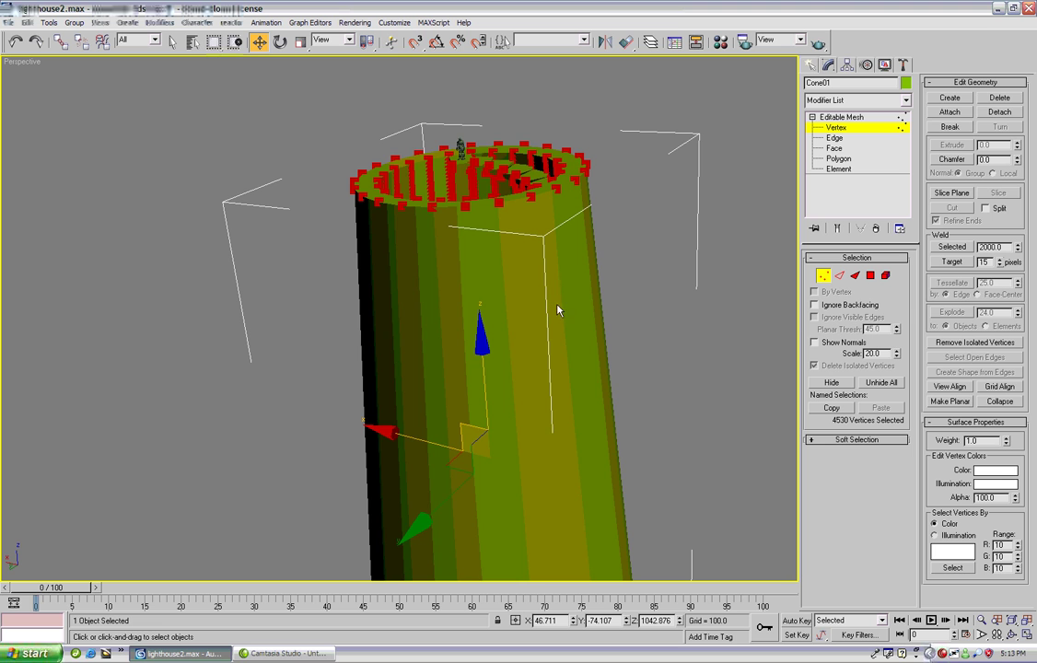
pyautogui.click(394, 22)
pyautogui.click(471, 219)
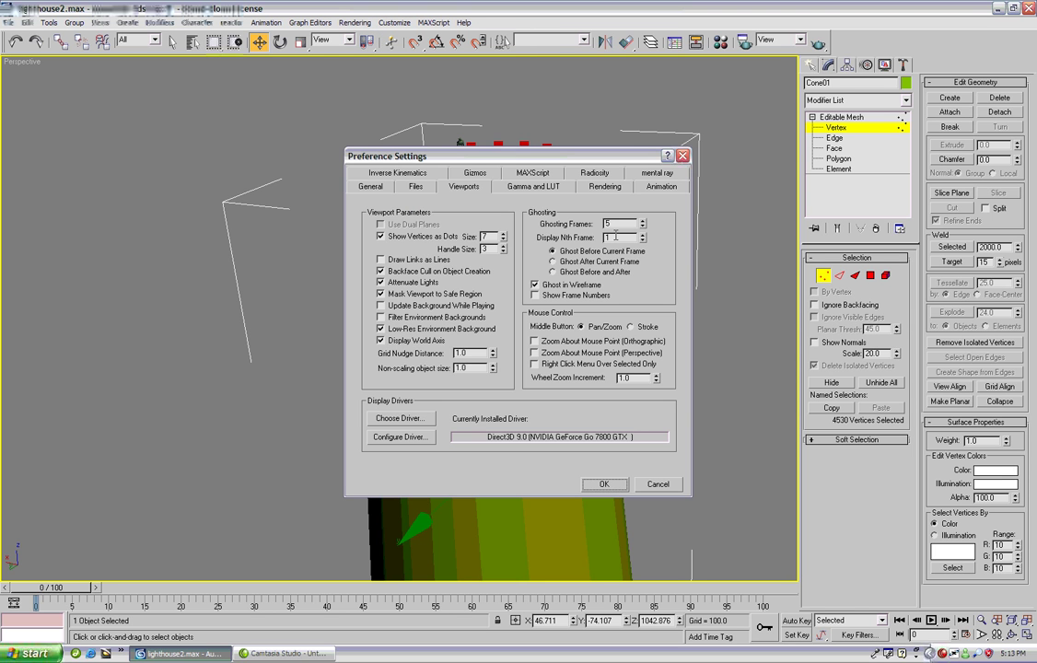
pyautogui.click(474, 174)
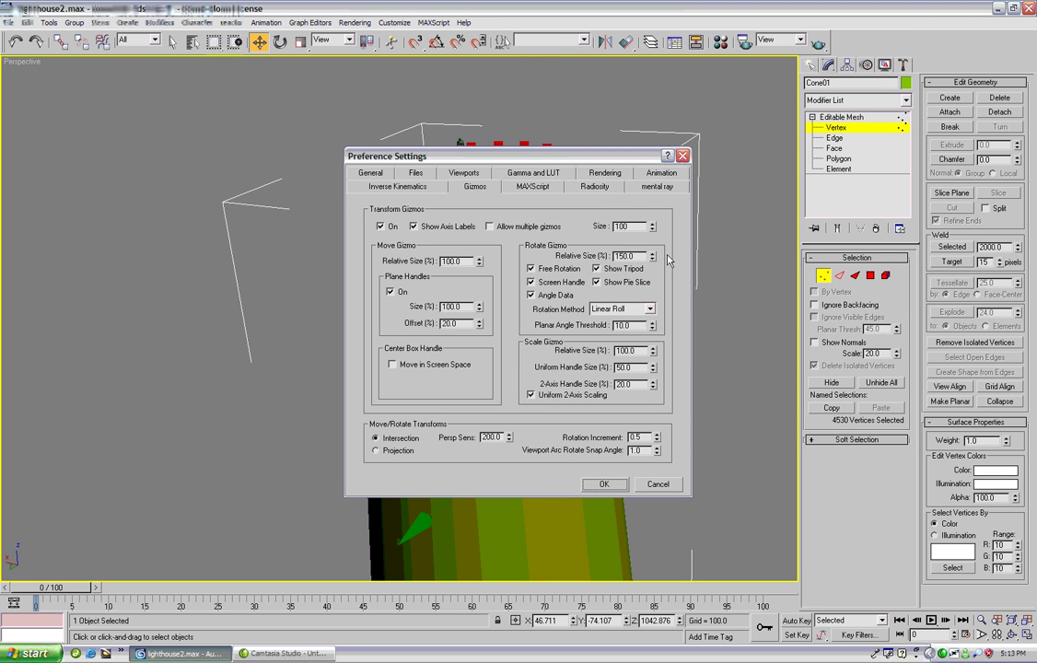
pyautogui.doubleClick(642, 225)
pyautogui.write('4')
pyautogui.click(598, 485)
# Select the first few outer vertices along the tower's rim from above, starting beside the dark-shaded section
pyautogui.moveTo(475, 291)
pyautogui.mouseDown(button='middle')
pyautogui.moveTo(479, 281)
pyautogui.moveTo(488, 287)
pyautogui.mouseUp(button='middle')
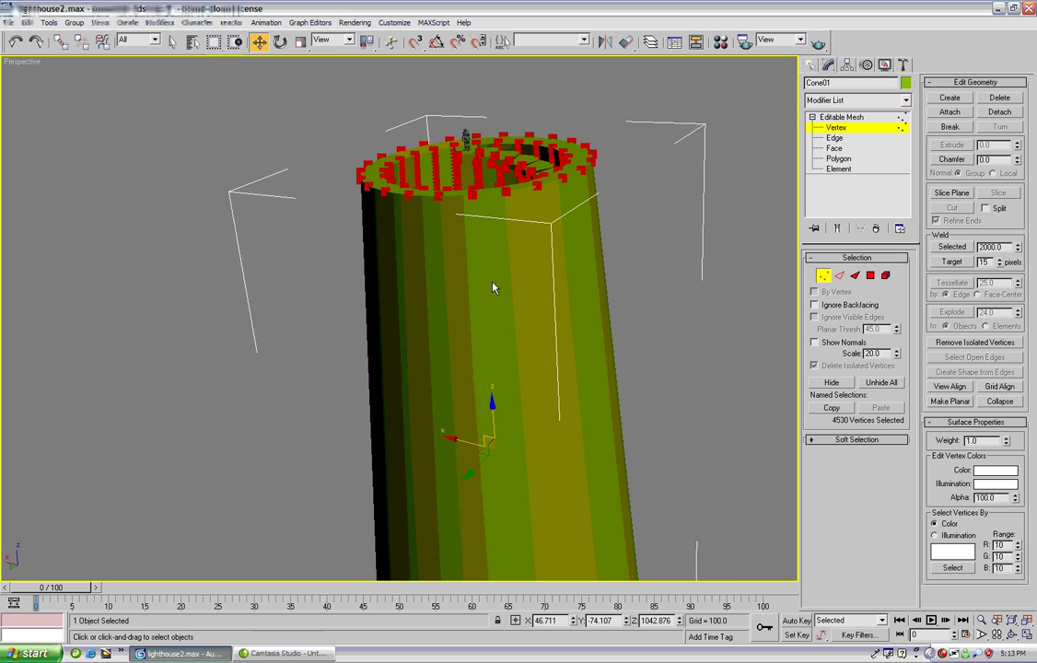
pyautogui.scroll(2, 491, 249)
pyautogui.moveTo(493, 231); pyautogui.dragTo(461, 439, button='middle')
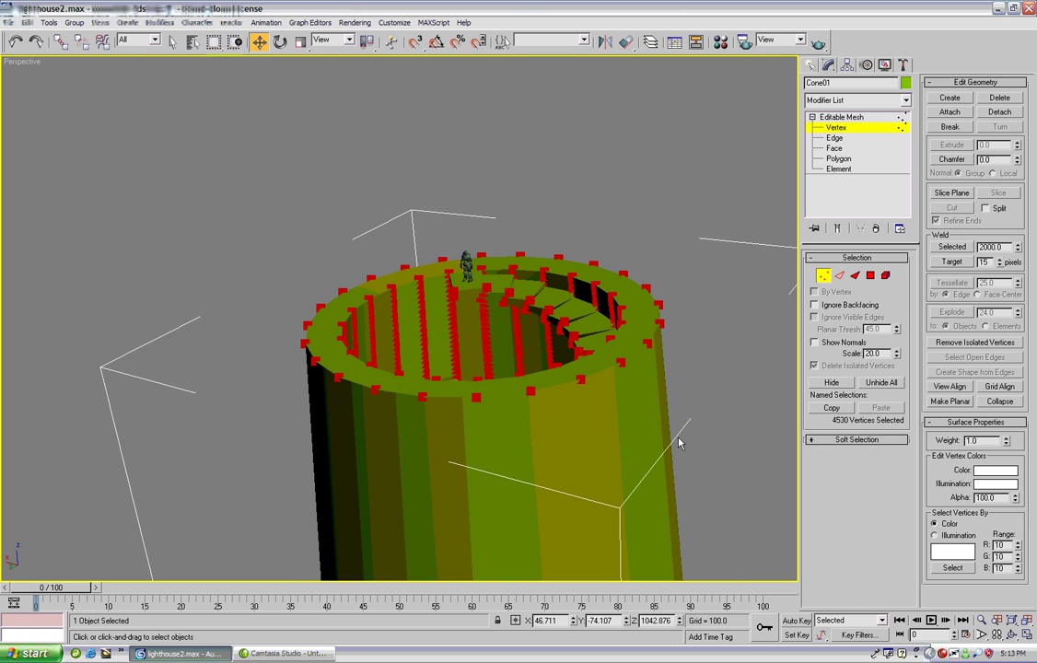
pyautogui.click(1011, 635)
pyautogui.moveTo(367, 321); pyautogui.dragTo(303, 416)
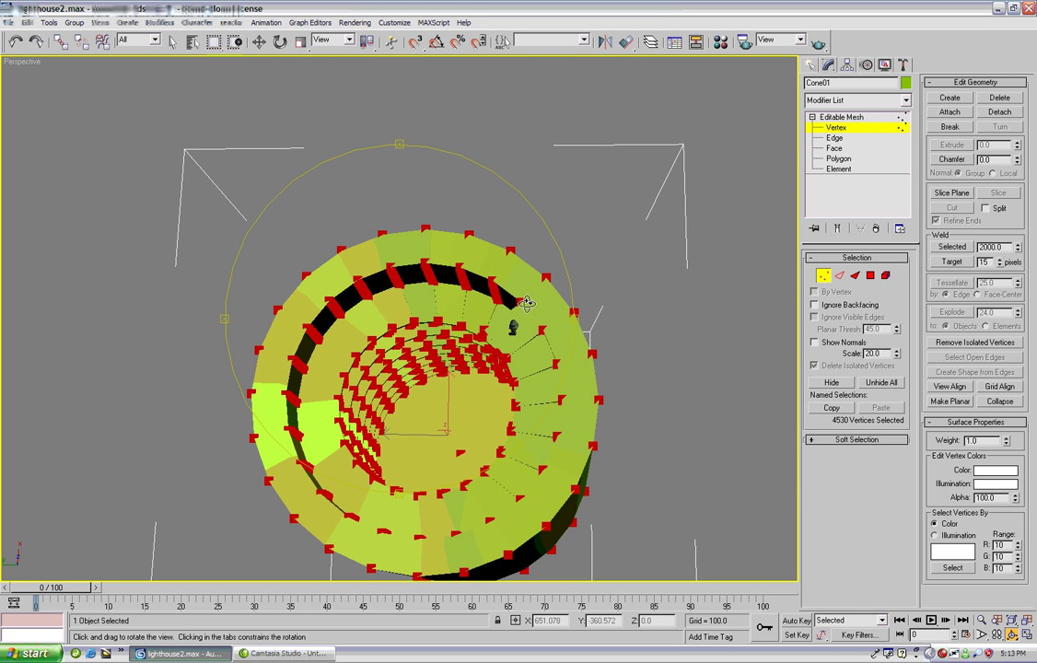
pyautogui.moveTo(364, 321); pyautogui.dragTo(473, 222)
pyautogui.rightClick(474, 224)
pyautogui.moveTo(463, 235); pyautogui.dragTo(477, 200, button='middle')
pyautogui.moveTo(485, 201); pyautogui.dragTo(485, 200)
pyautogui.moveTo(485, 201); pyautogui.dragTo(471, 221, button='middle')
pyautogui.keyDown('ctrl'); pyautogui.moveTo(461, 184); pyautogui.dragTo(525, 204); pyautogui.keyUp('ctrl')
pyautogui.moveTo(555, 203); pyautogui.dragTo(510, 201, button='middle')
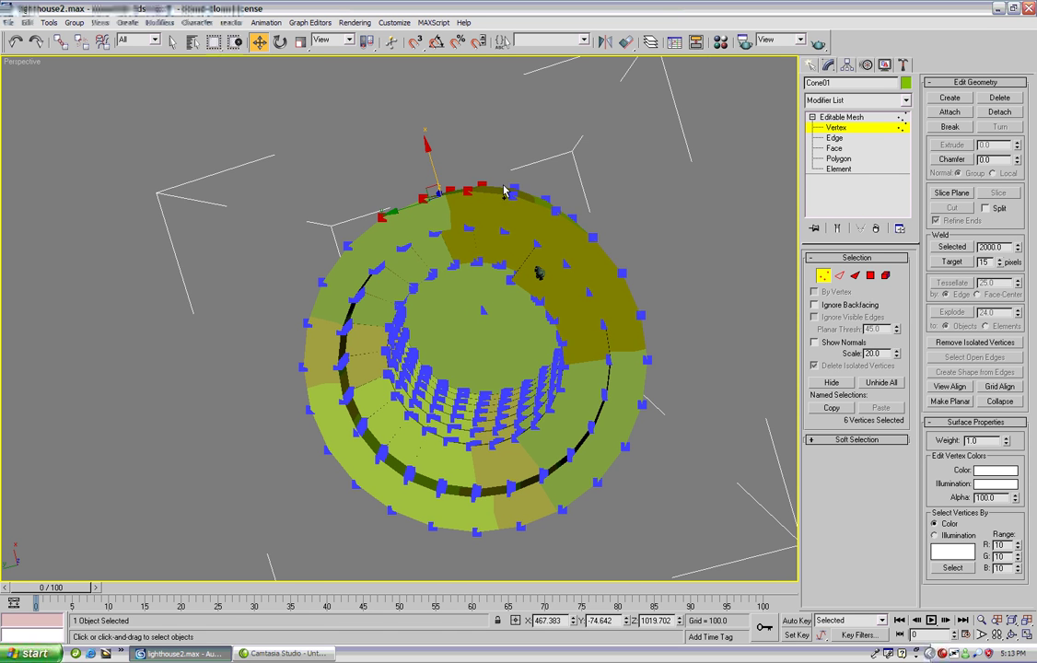
# Add the outer rim vertices around the dark-shaded quarter and just beyond it to the selection
pyautogui.keyDown('ctrl'); pyautogui.moveTo(529, 201); pyautogui.dragTo(531, 204); pyautogui.keyUp('ctrl')
pyautogui.moveTo(552, 208); pyautogui.dragTo(522, 192, button='middle')
pyautogui.keyDown('ctrl'); pyautogui.moveTo(550, 210); pyautogui.dragTo(551, 210); pyautogui.keyUp('ctrl')
pyautogui.moveTo(551, 210); pyautogui.dragTo(527, 203, button='middle')
pyautogui.keyDown('ctrl'); pyautogui.moveTo(559, 227); pyautogui.dragTo(559, 227); pyautogui.keyUp('ctrl')
pyautogui.moveTo(559, 227); pyautogui.dragTo(541, 204, button='middle')
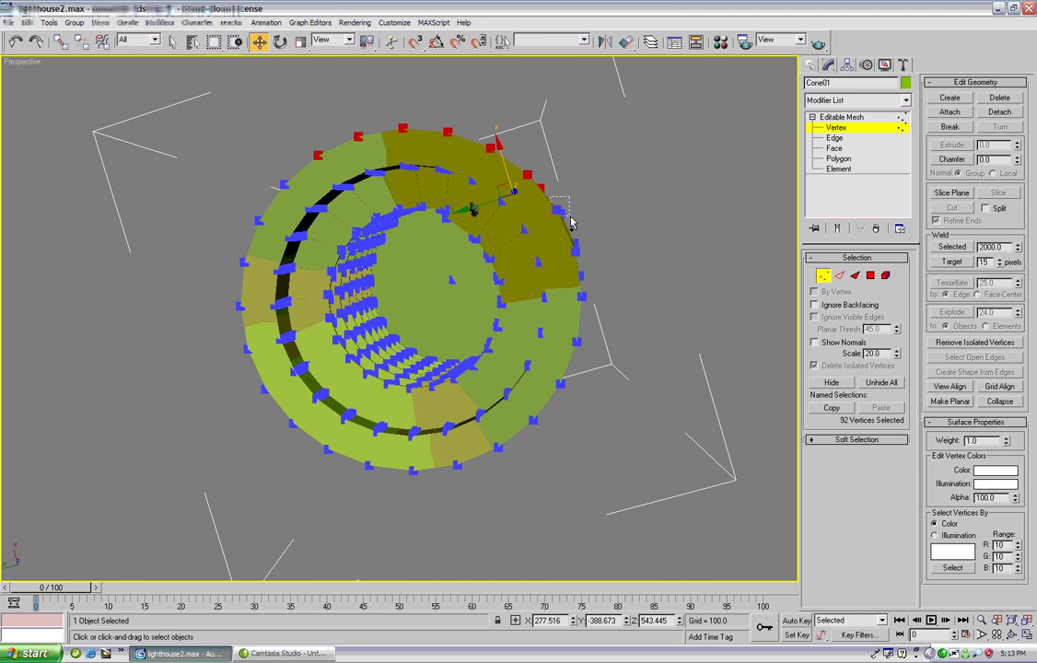
pyautogui.keyDown('ctrl'); pyautogui.moveTo(589, 265); pyautogui.dragTo(589, 264); pyautogui.keyUp('ctrl')
pyautogui.moveTo(552, 259); pyautogui.dragTo(548, 224, button='middle')
pyautogui.keyDown('ctrl'); pyautogui.moveTo(586, 266); pyautogui.dragTo(586, 266); pyautogui.keyUp('ctrl')
pyautogui.moveTo(549, 269)
pyautogui.mouseDown(button='middle')
pyautogui.moveTo(545, 259)
pyautogui.moveTo(562, 255)
pyautogui.mouseUp(button='middle')
pyautogui.keyDown('ctrl'); pyautogui.moveTo(573, 276); pyautogui.dragTo(586, 292); pyautogui.keyUp('ctrl')
pyautogui.moveTo(586, 292); pyautogui.dragTo(547, 219, button='middle')
pyautogui.keyDown('ctrl'); pyautogui.moveTo(582, 289); pyautogui.dragTo(582, 289); pyautogui.keyUp('ctrl')
pyautogui.moveTo(488, 249); pyautogui.dragTo(493, 287, button='middle')
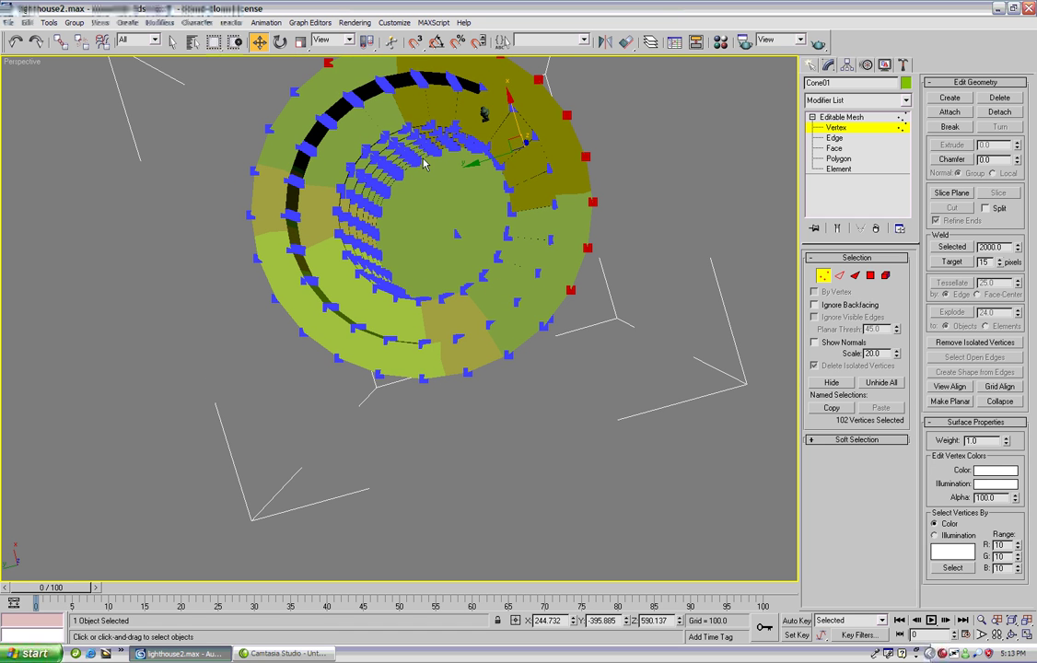
# Extend the vertex selection along the outer rim past the narrow tan section to the bright green one
pyautogui.moveTo(508, 240)
pyautogui.mouseDown(button='middle')
pyautogui.moveTo(491, 219)
pyautogui.moveTo(513, 193)
pyautogui.moveTo(512, 220)
pyautogui.mouseUp(button='middle')
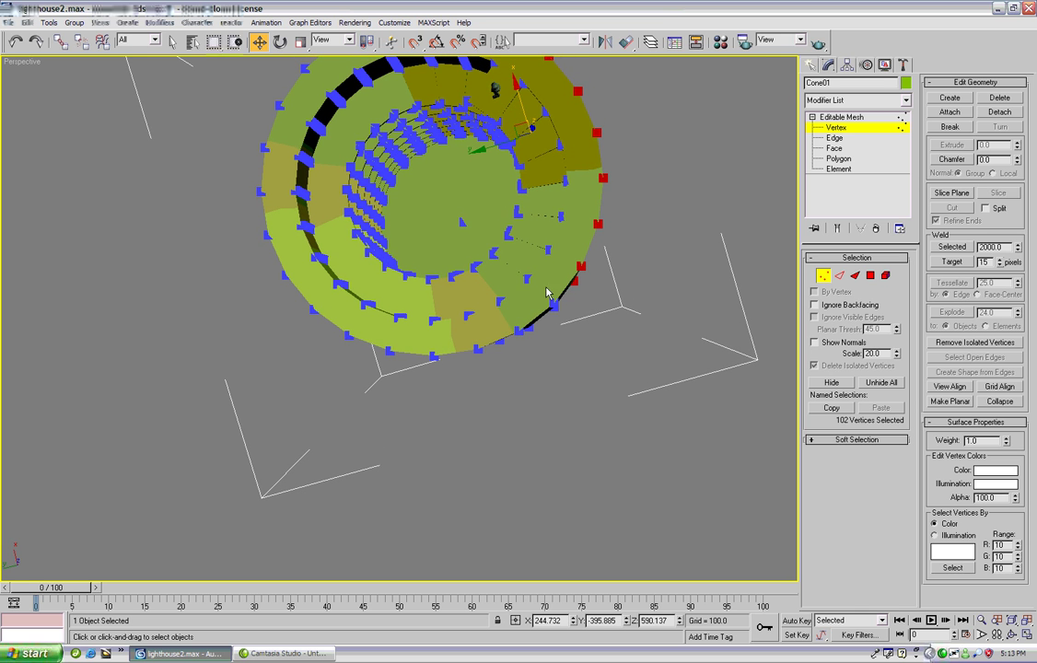
pyautogui.moveTo(561, 314); pyautogui.dragTo(522, 258, button='middle')
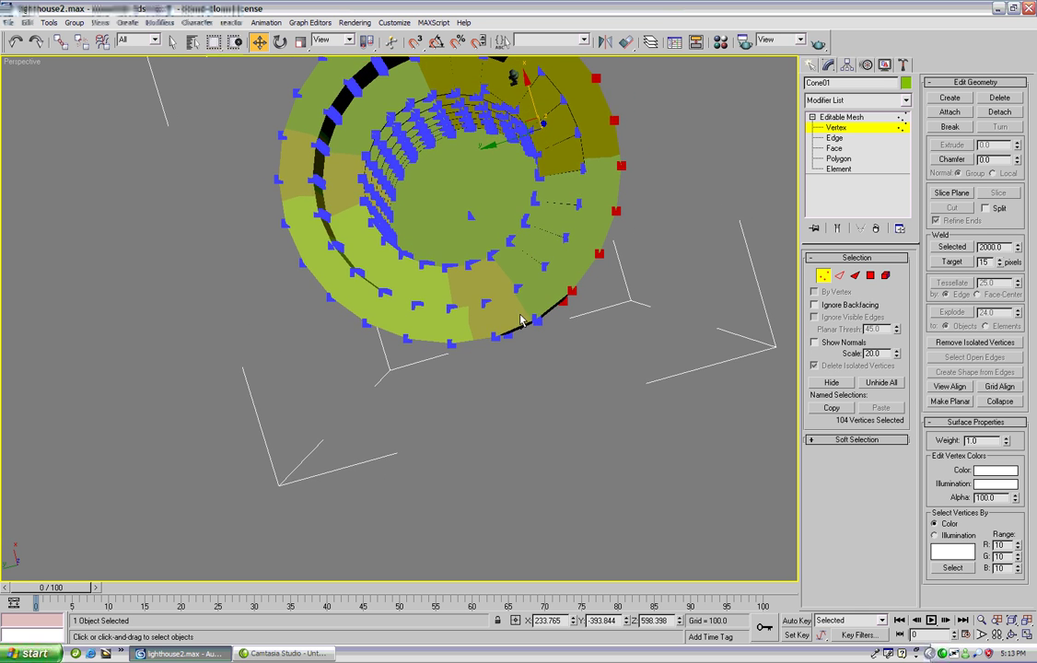
pyautogui.keyDown('ctrl'); pyautogui.click(536, 317); pyautogui.keyUp('ctrl')
pyautogui.moveTo(488, 306); pyautogui.dragTo(522, 296, button='middle')
pyautogui.keyDown('ctrl'); pyautogui.moveTo(513, 353); pyautogui.dragTo(513, 354); pyautogui.keyUp('ctrl')
pyautogui.moveTo(453, 271); pyautogui.dragTo(479, 273, button='middle')
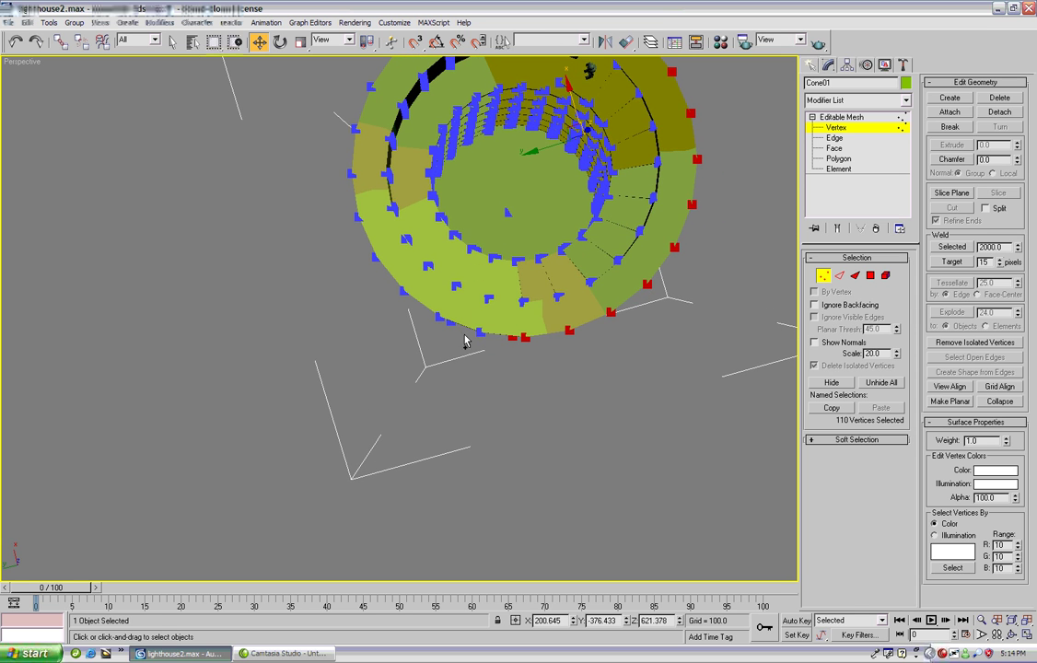
pyautogui.keyDown('ctrl'); pyautogui.moveTo(491, 355); pyautogui.dragTo(491, 354); pyautogui.keyUp('ctrl')
pyautogui.moveTo(448, 253); pyautogui.dragTo(473, 262, button='middle')
pyautogui.moveTo(473, 351); pyautogui.dragTo(452, 308)
pyautogui.moveTo(444, 267); pyautogui.dragTo(447, 266, button='middle')
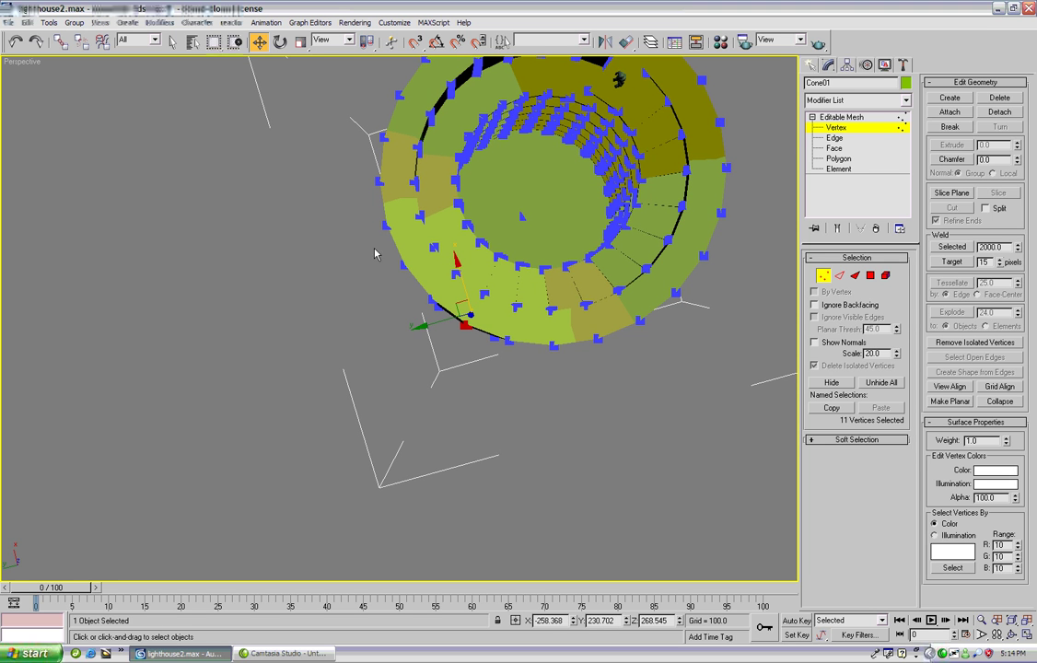
pyautogui.click(15, 44)
# Add the remaining outer rim vertices to the selection, completing the ring around the tower
pyautogui.moveTo(529, 221)
pyautogui.mouseDown(button='middle')
pyautogui.moveTo(520, 208)
pyautogui.moveTo(497, 208)
pyautogui.moveTo(524, 224)
pyautogui.mouseUp(button='middle')
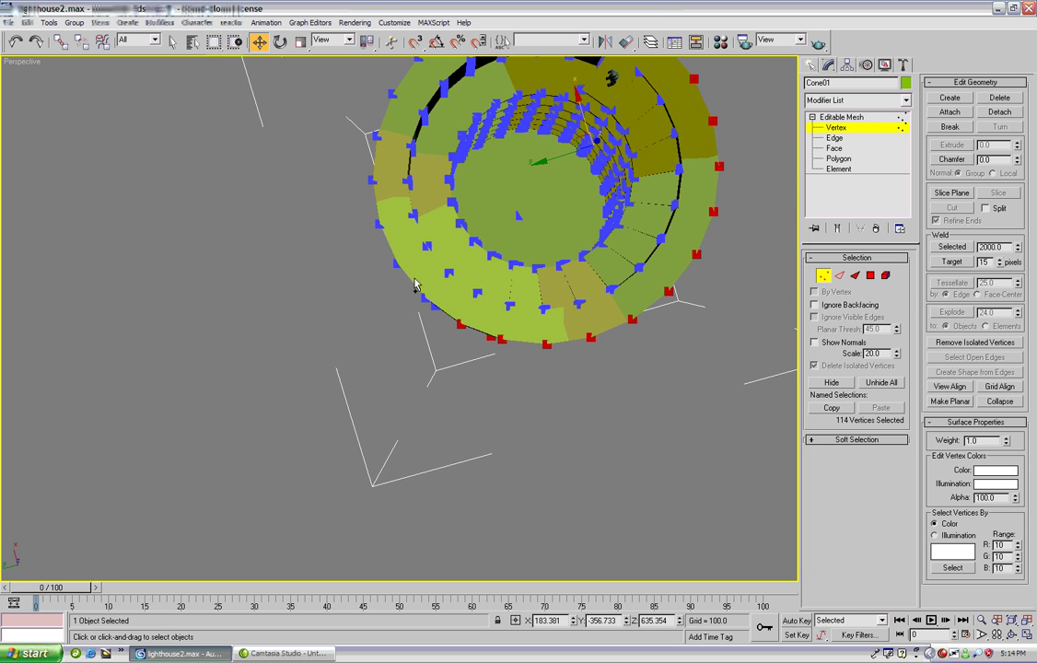
pyautogui.moveTo(394, 227); pyautogui.dragTo(433, 242, button='middle')
pyautogui.keyDown('ctrl'); pyautogui.moveTo(440, 312); pyautogui.dragTo(441, 312); pyautogui.keyUp('ctrl')
pyautogui.moveTo(416, 225)
pyautogui.mouseDown(button='middle')
pyautogui.moveTo(427, 251)
pyautogui.moveTo(416, 238)
pyautogui.moveTo(422, 220)
pyautogui.moveTo(438, 229)
pyautogui.moveTo(417, 237)
pyautogui.moveTo(435, 208)
pyautogui.moveTo(417, 218)
pyautogui.mouseUp(button='middle')
pyautogui.keyDown('ctrl'); pyautogui.moveTo(441, 233); pyautogui.dragTo(442, 235); pyautogui.keyUp('ctrl')
pyautogui.moveTo(458, 178); pyautogui.dragTo(444, 197, button='middle')
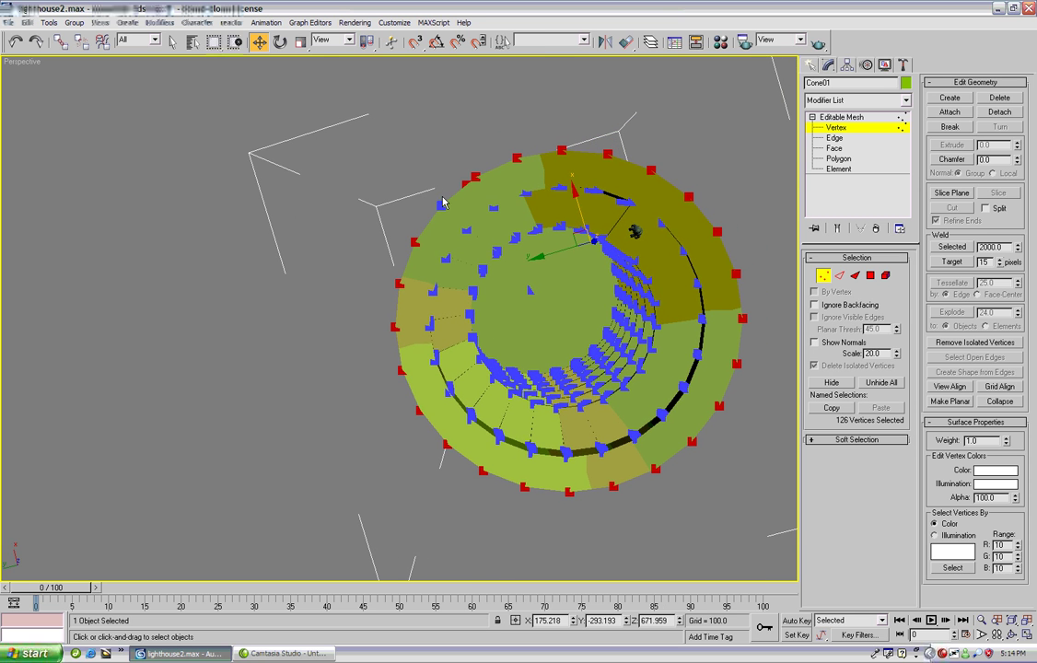
pyautogui.keyDown('ctrl'); pyautogui.moveTo(451, 219); pyautogui.dragTo(450, 219); pyautogui.keyUp('ctrl')
# Hide the selected vertices of the tower's outer wall
pyautogui.keyDown('alt'); pyautogui.moveTo(450, 220); pyautogui.dragTo(253, 212, button='middle'); pyautogui.keyUp('alt')
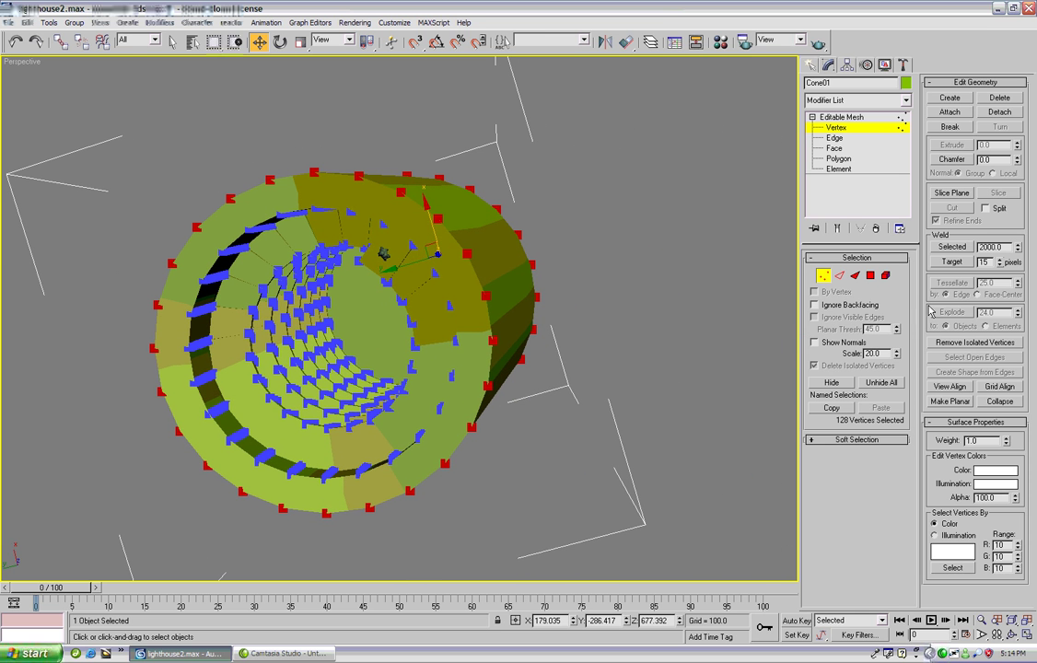
pyautogui.click(848, 384)
pyautogui.moveTo(537, 259); pyautogui.dragTo(588, 168, button='middle')
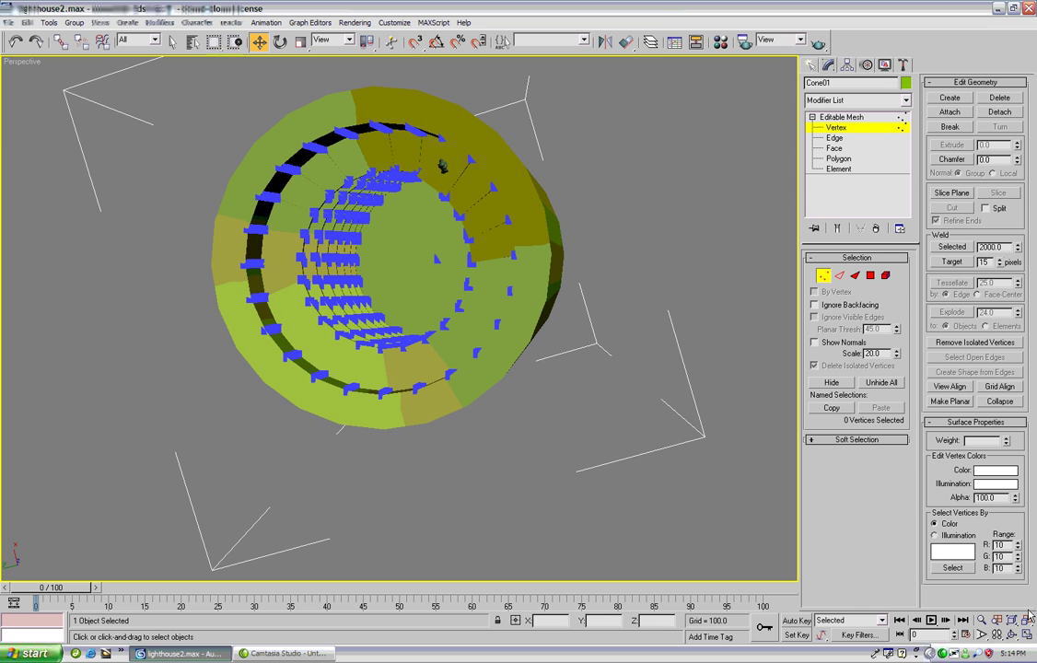
# Select the vertex at the centre of the tower's underside and hide it
pyautogui.click(1012, 635)
pyautogui.moveTo(415, 304); pyautogui.dragTo(523, 329)
pyautogui.press('w')
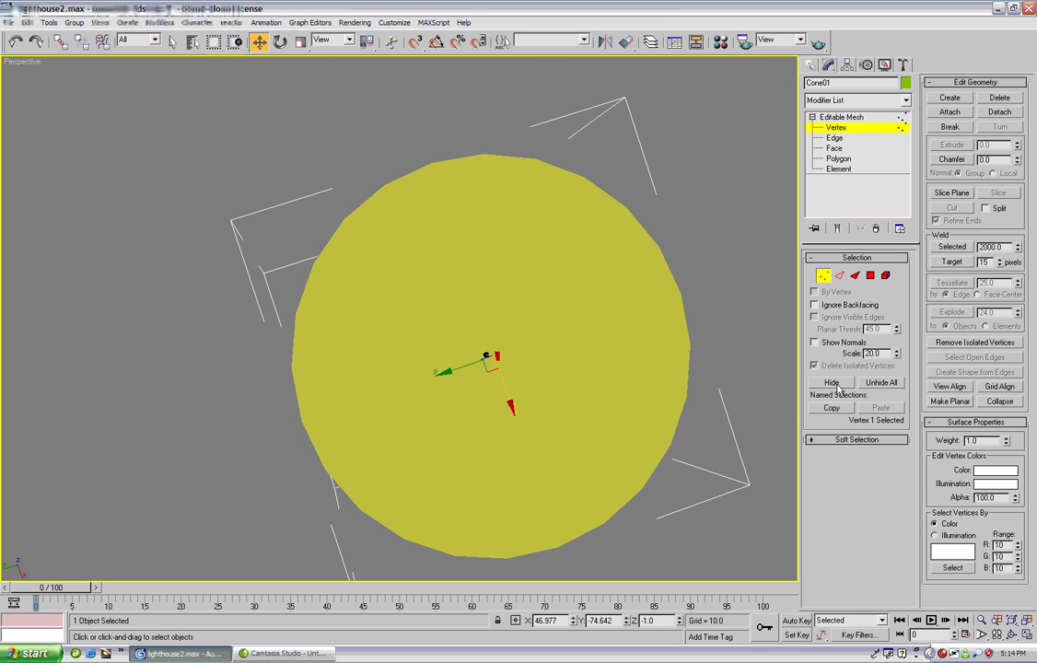
pyautogui.click(834, 384)
# Examine the remaining visible vertices of the inner wall and spiral stairs from above
pyautogui.click(1012, 635)
pyautogui.moveTo(563, 357); pyautogui.dragTo(471, 263)
pyautogui.moveTo(470, 264); pyautogui.dragTo(310, 264, button='middle')
pyautogui.scroll(3, 507, 271)
pyautogui.scroll(3, 330, 272)
pyautogui.scroll(-10, 335, 265)
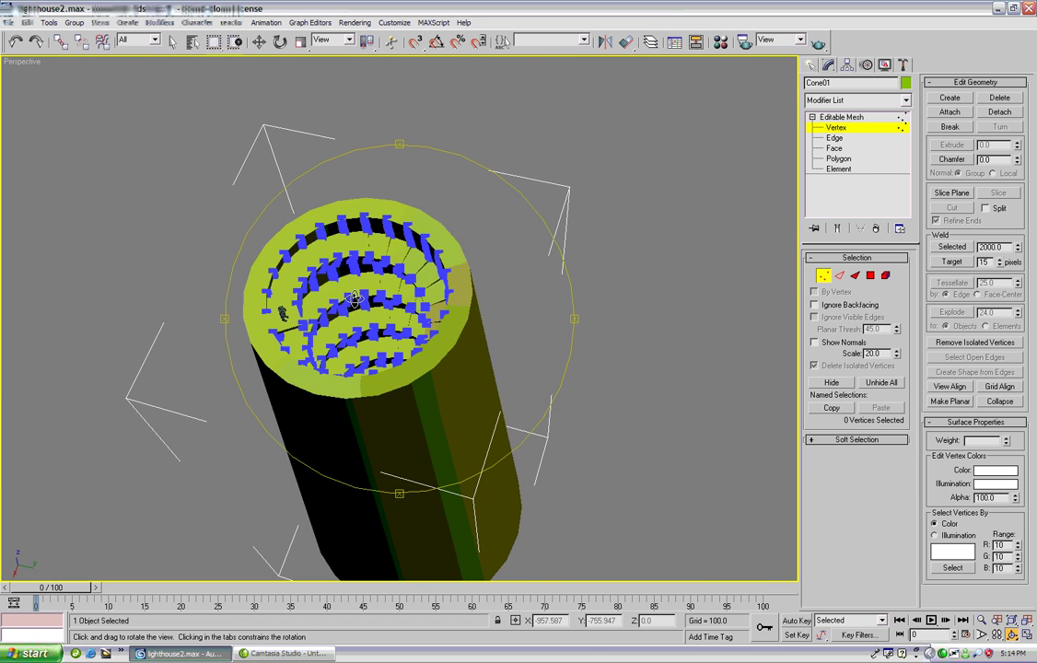